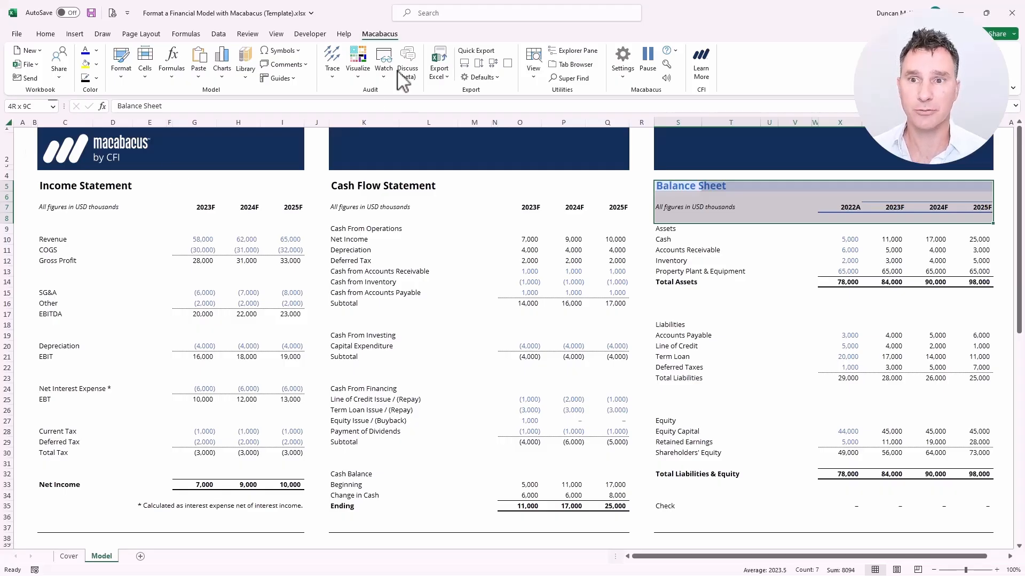
left_click(121, 81)
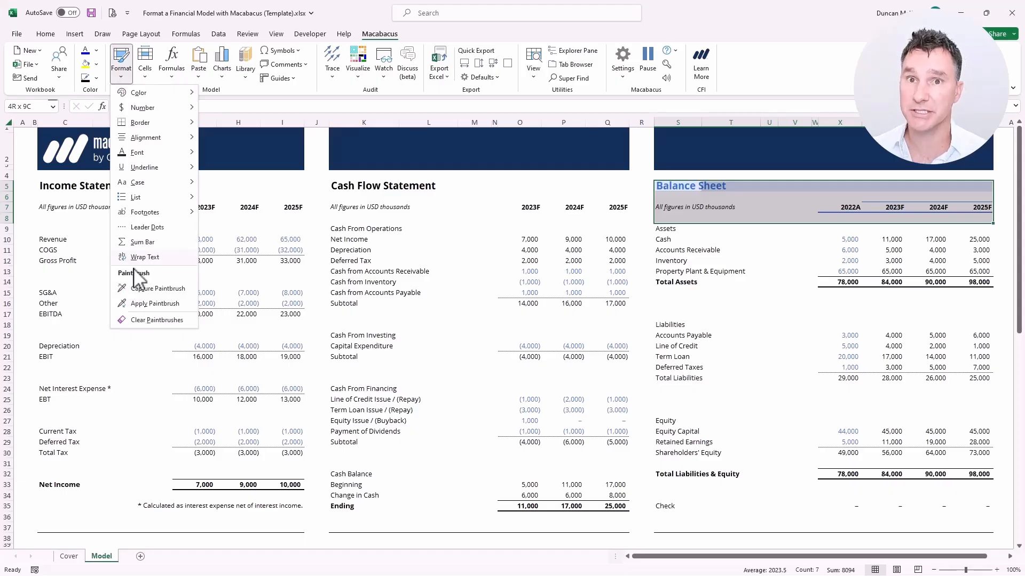
key("Escape")
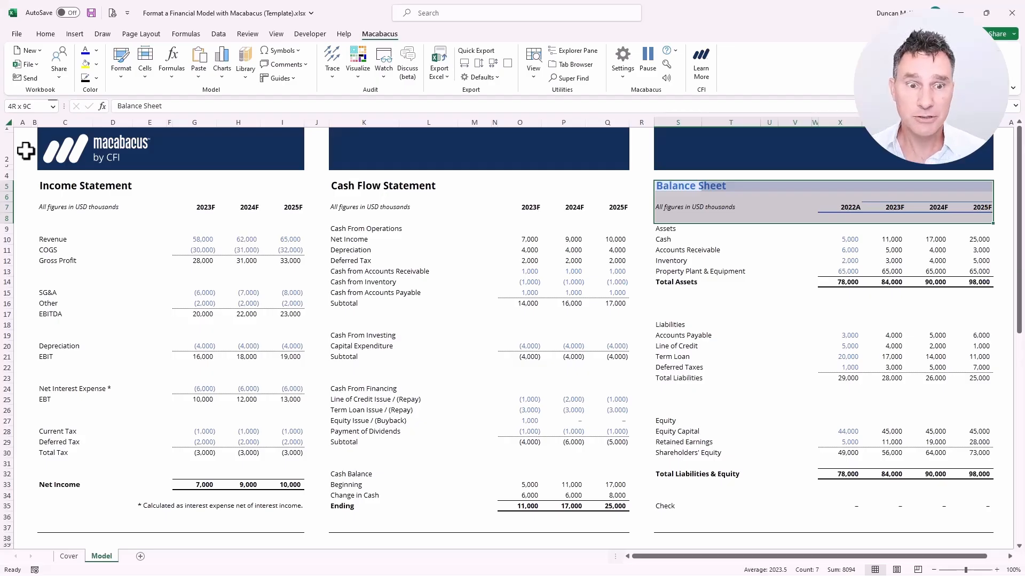
Step: Make the Balance Sheet title cell S5 active and rename the Custom Cycle 1 style cycle to Headings in the Macabacus settings
key("Left")
key("Right")
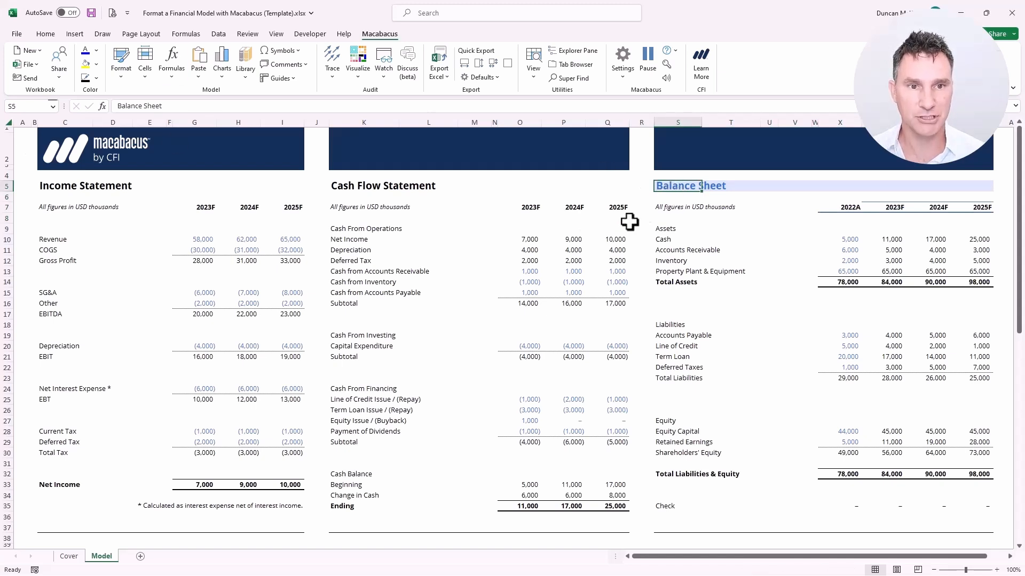
left_click(627, 76)
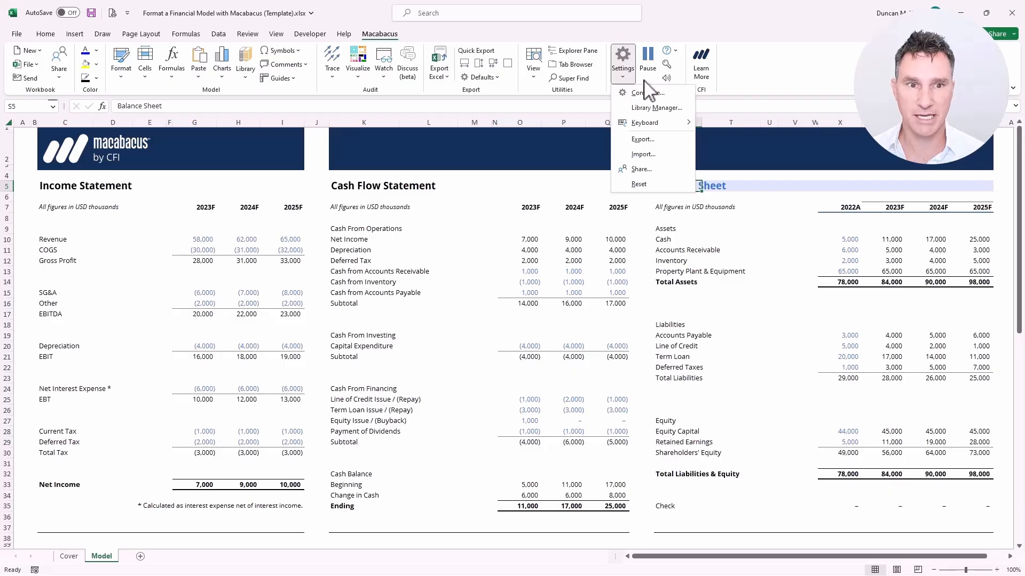
left_click(644, 93)
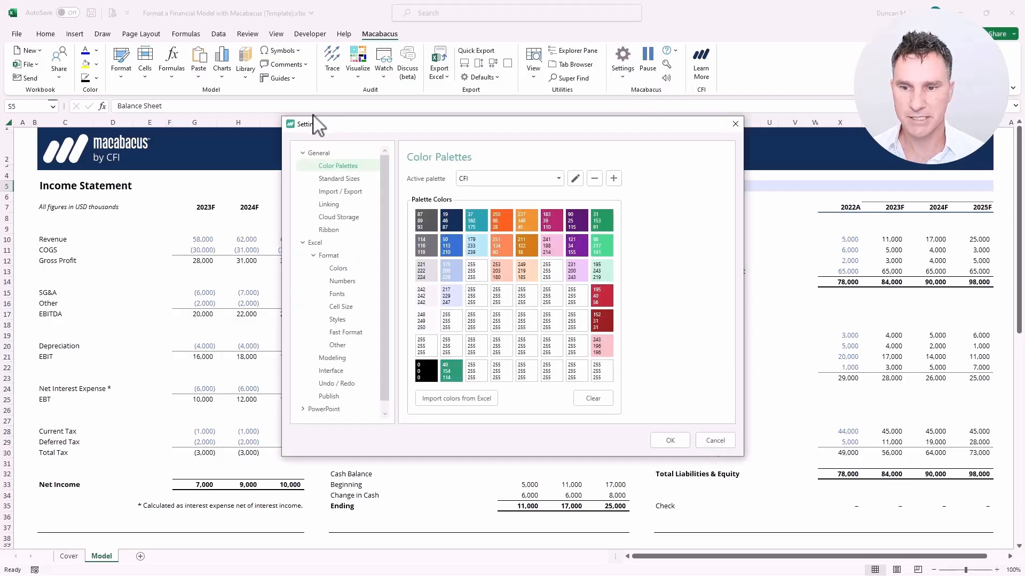
left_click(339, 320)
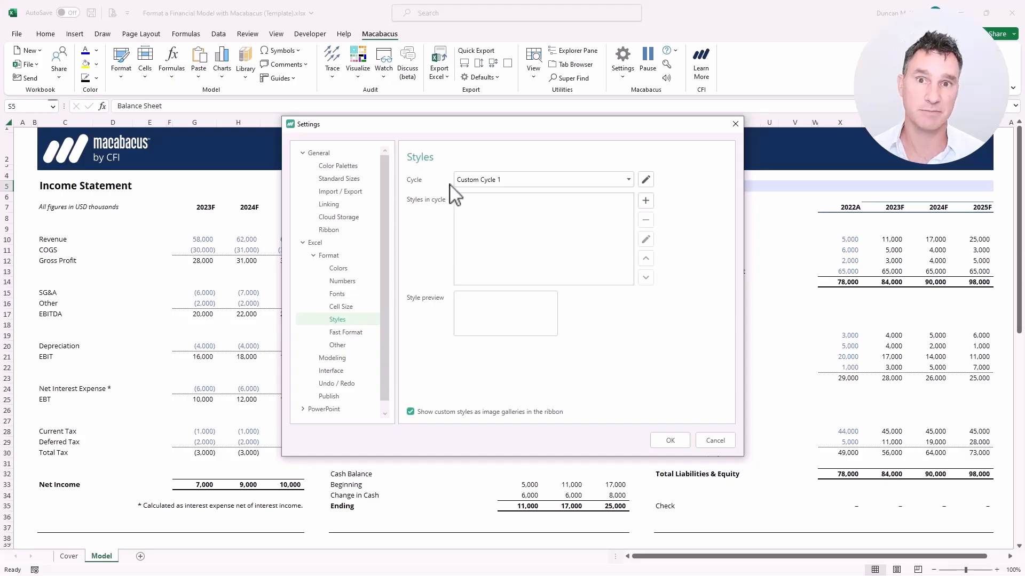
left_click(645, 180)
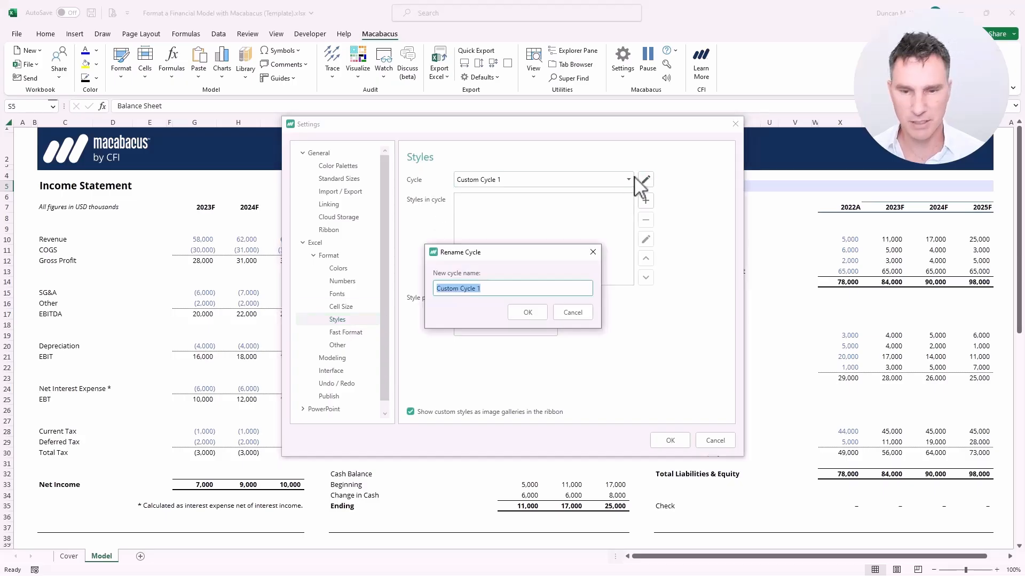
type("Headings")
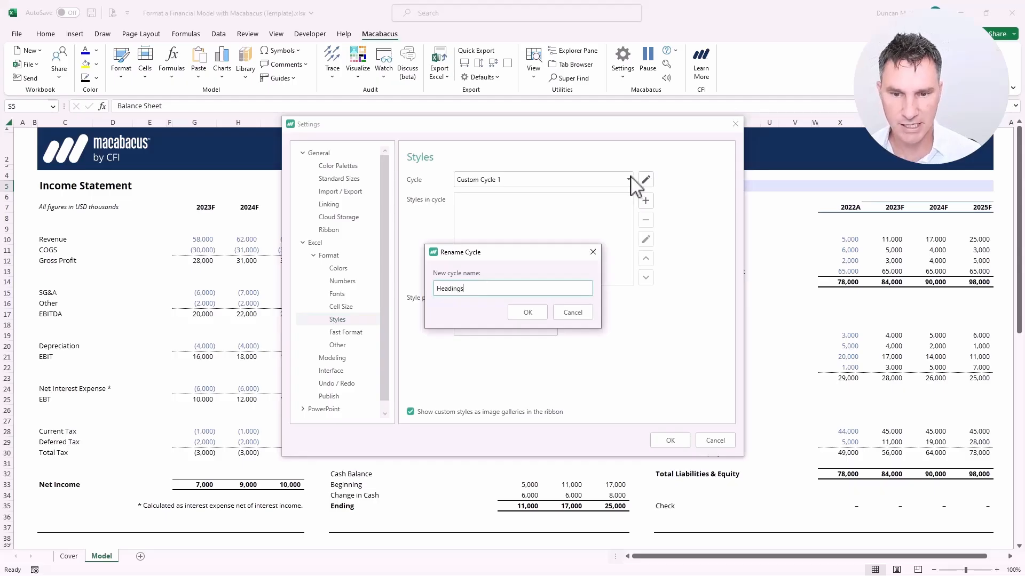
left_click(530, 314)
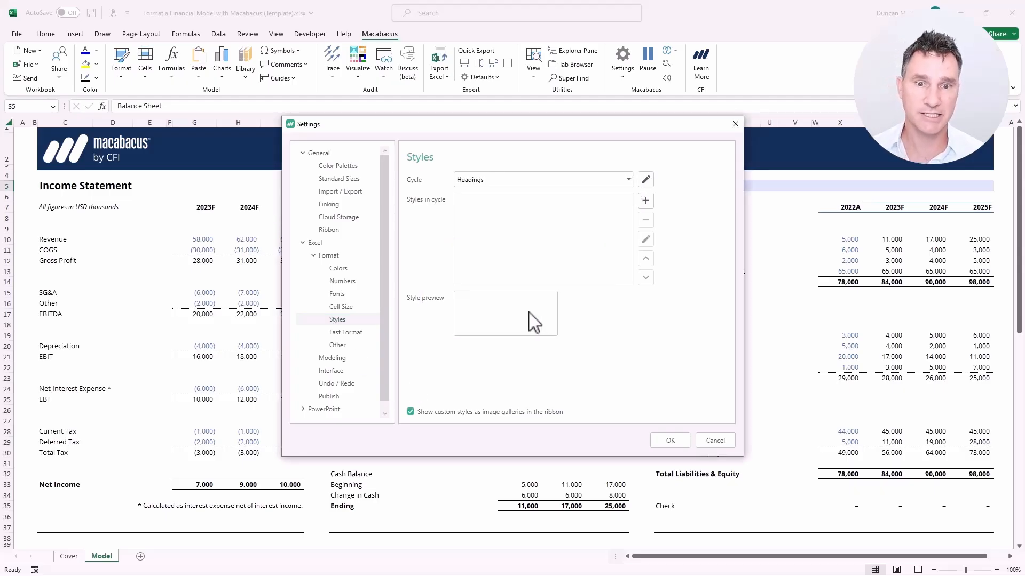
Step: Add a style named XX Schedule to the Headings cycle, based on the active cell
left_click(646, 202)
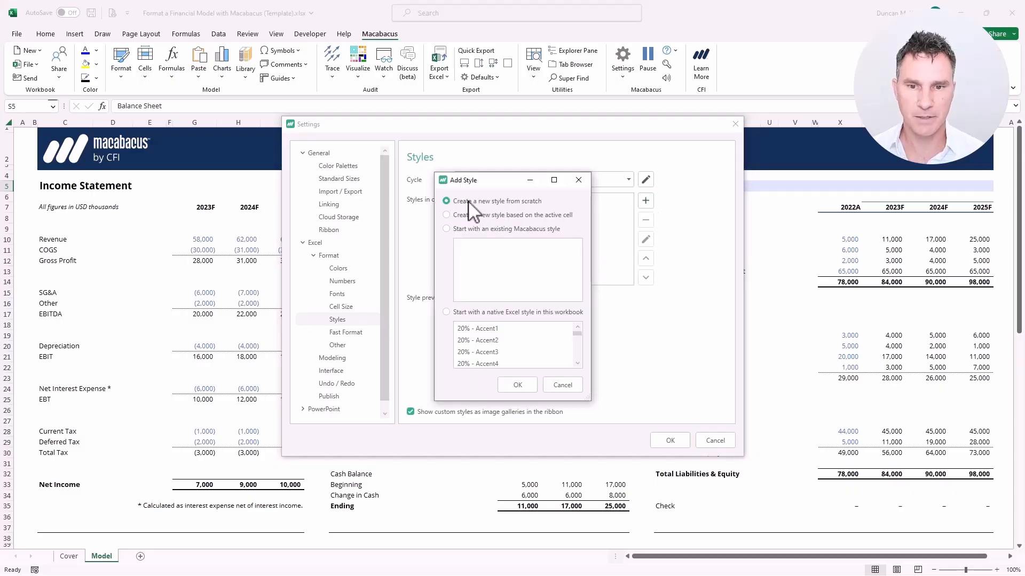
left_click(474, 216)
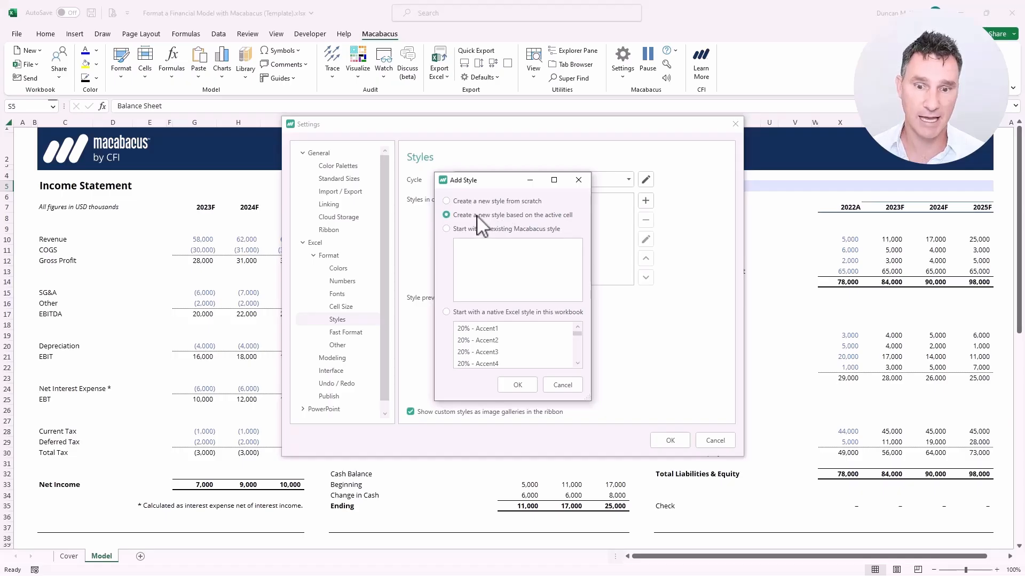
left_click(517, 384)
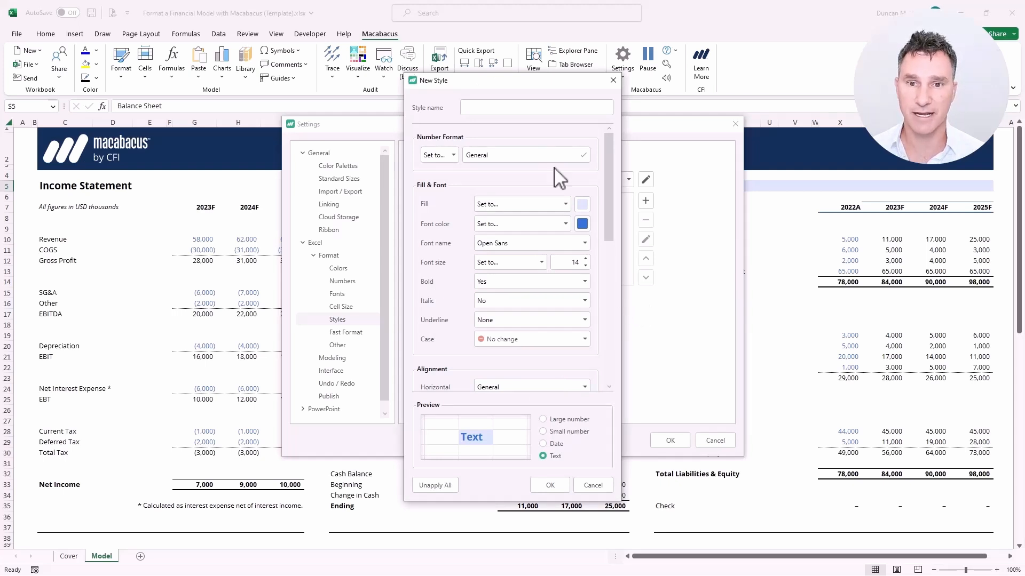
left_click(480, 109)
type("XX Sc")
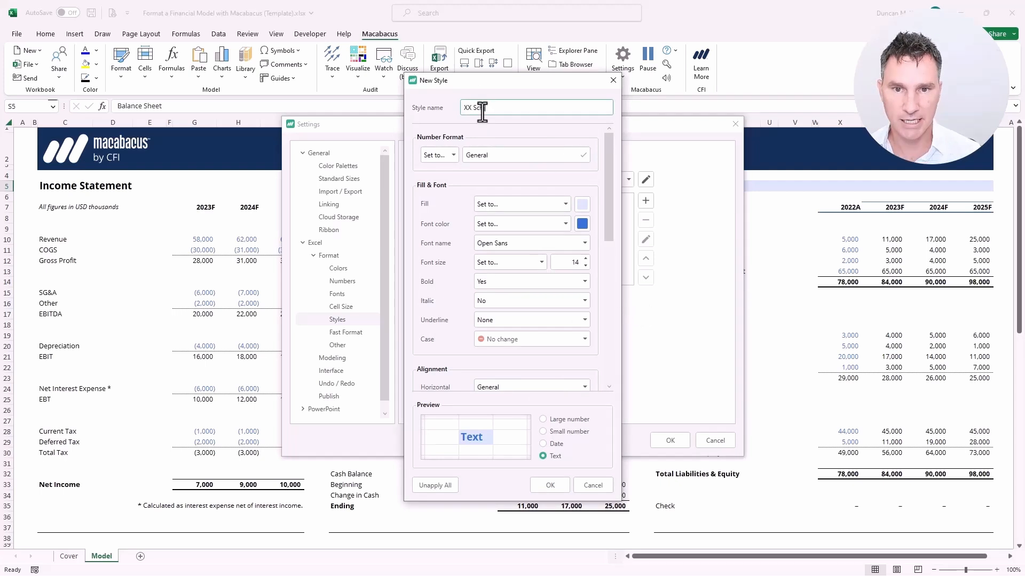
type("hedule")
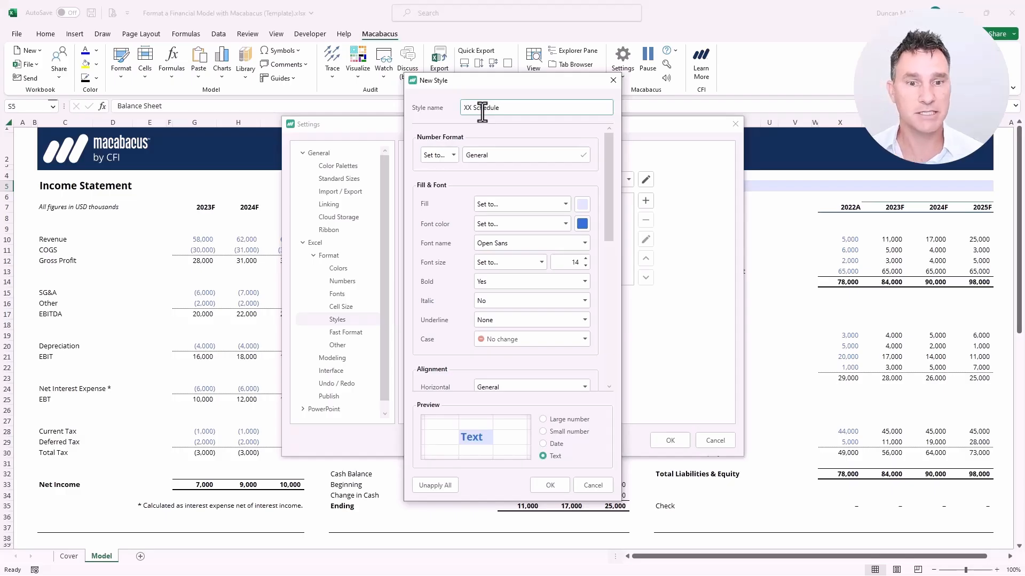
left_click(540, 487)
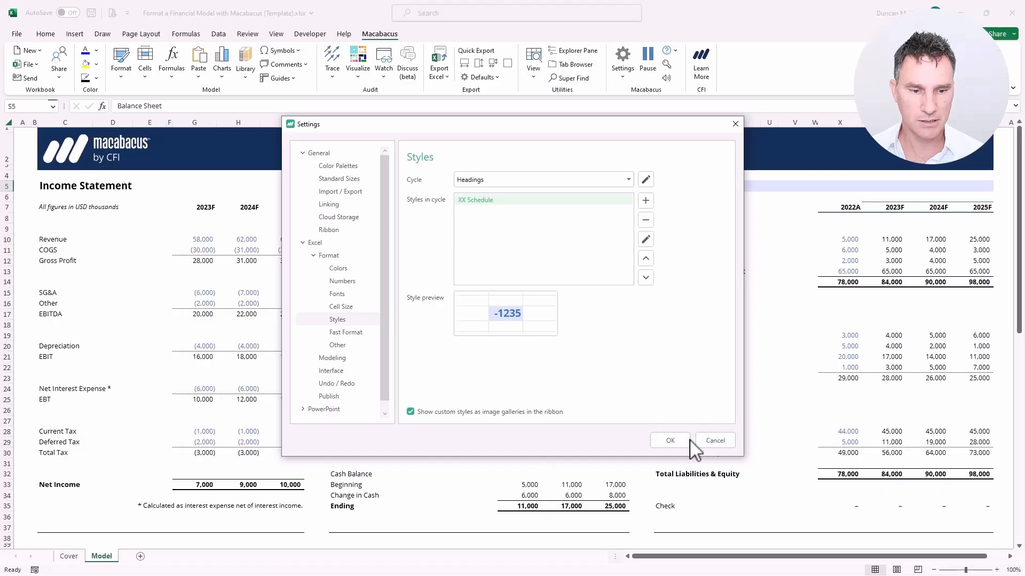
Step: Apply the Macabacus settings with the XX Schedule style and save the workbook
left_click(670, 440)
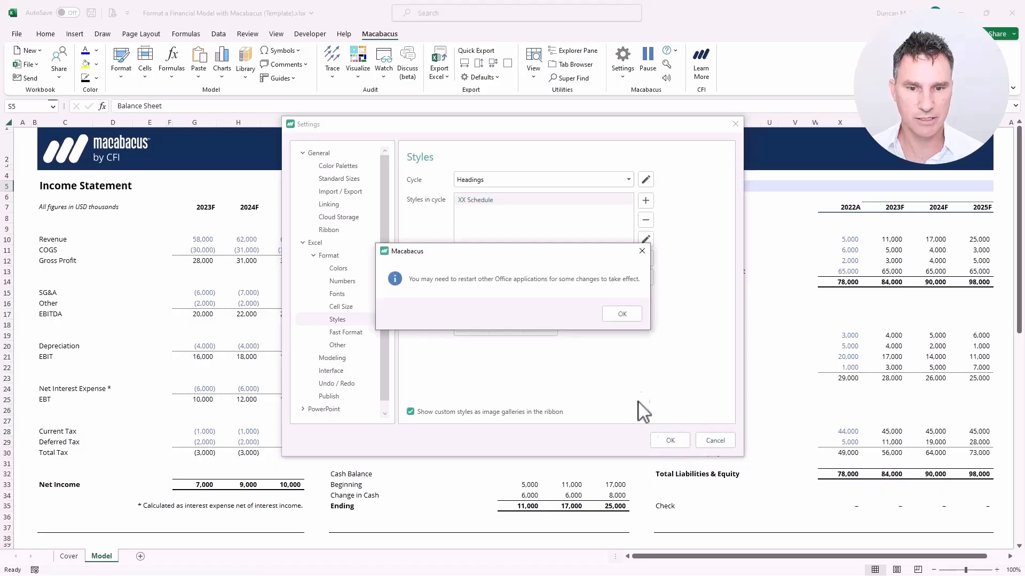
left_click(620, 319)
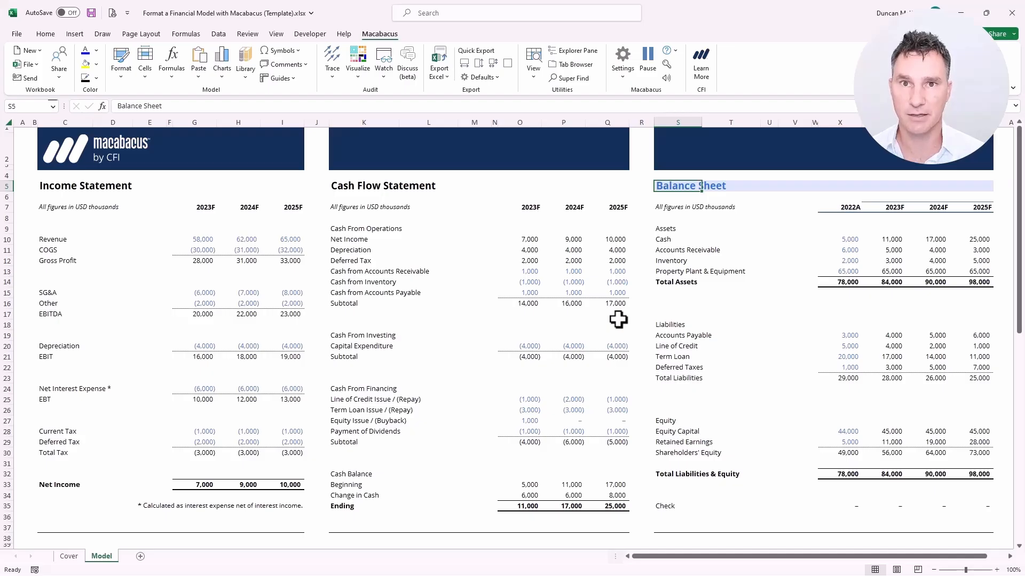
key("ctrl+s")
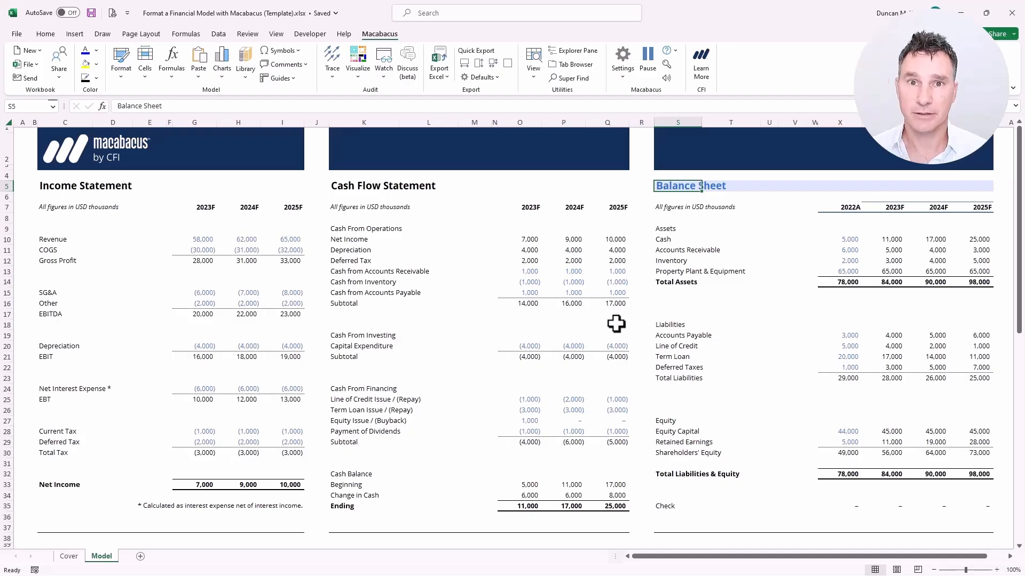
Step: Add a style named All Figures in XX to the Headings cycle, based on the Balance Sheet's units note in cell S7
key("Down")
key("Down")
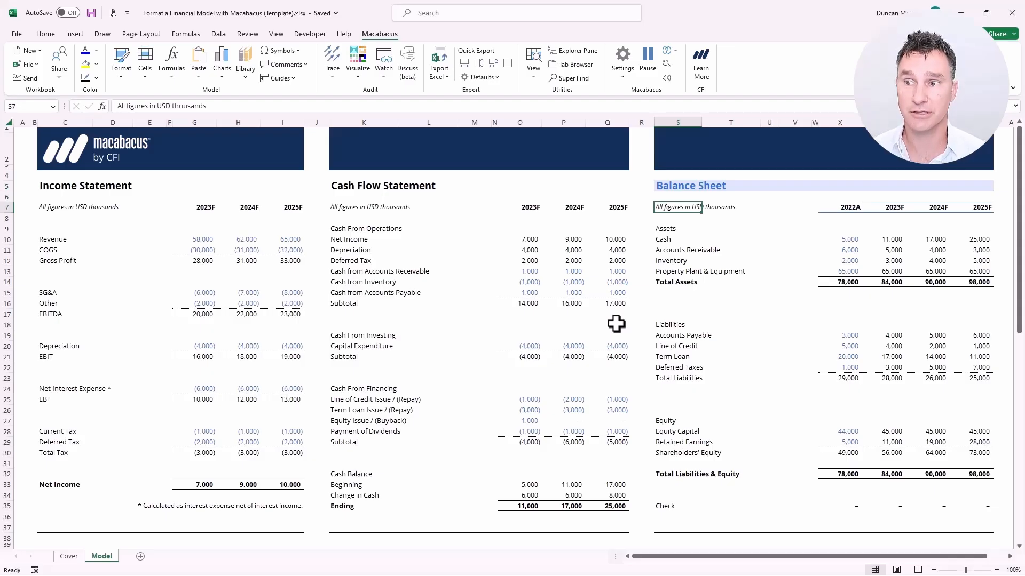
left_click(628, 74)
left_click(631, 92)
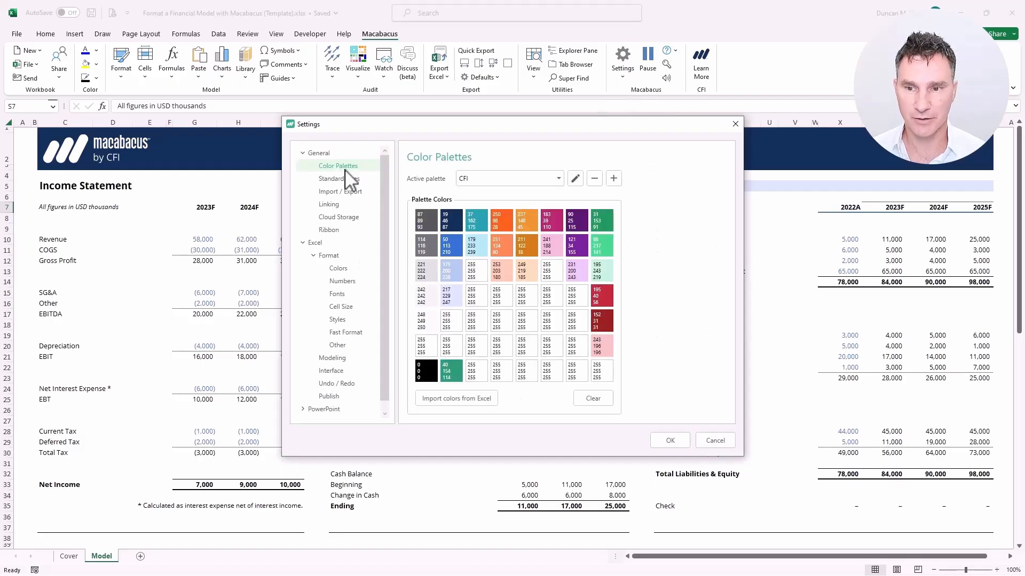
left_click(336, 319)
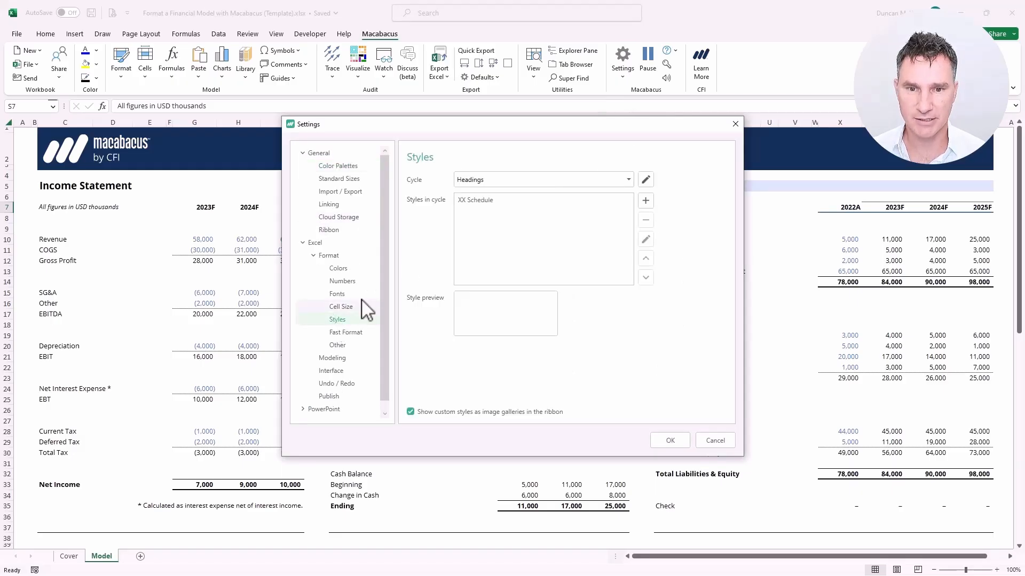
left_click(474, 200)
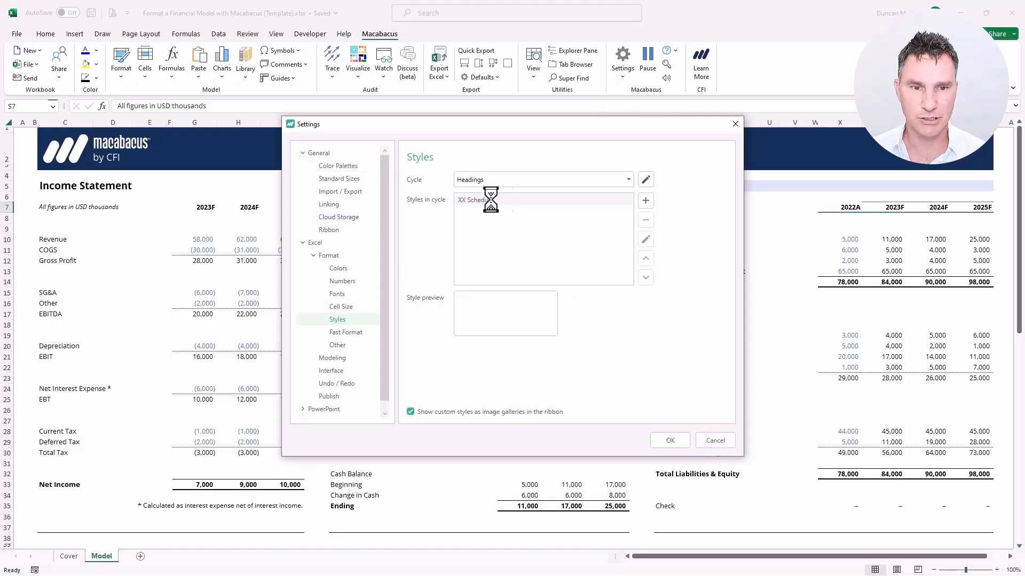
left_click(646, 201)
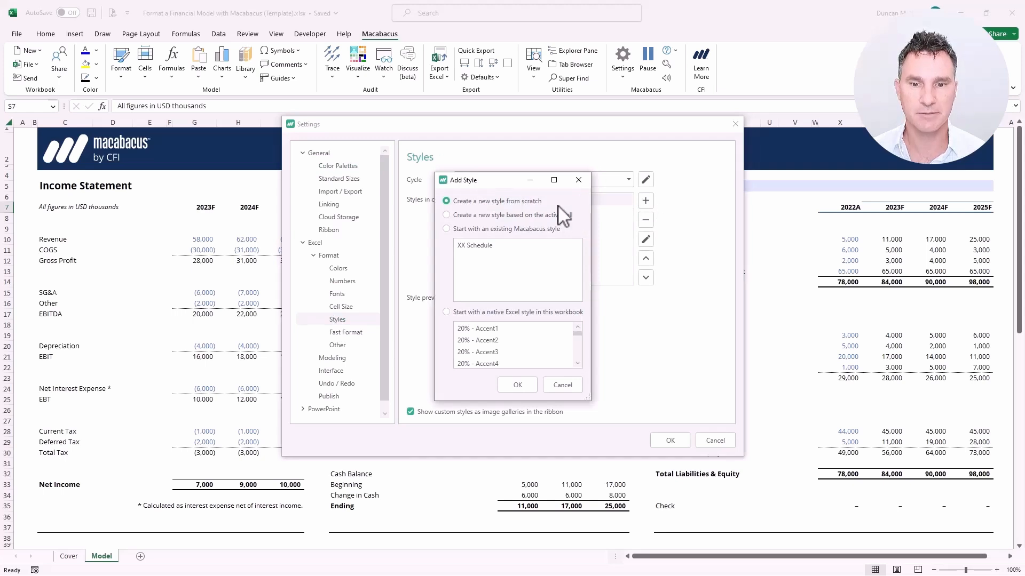
left_click(478, 217)
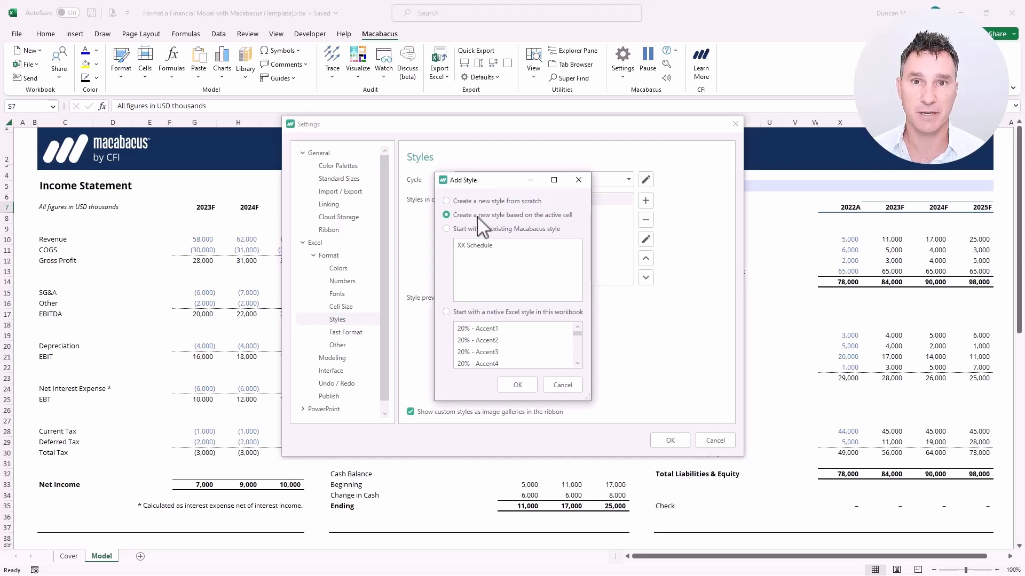
left_click(516, 387)
left_click(477, 111)
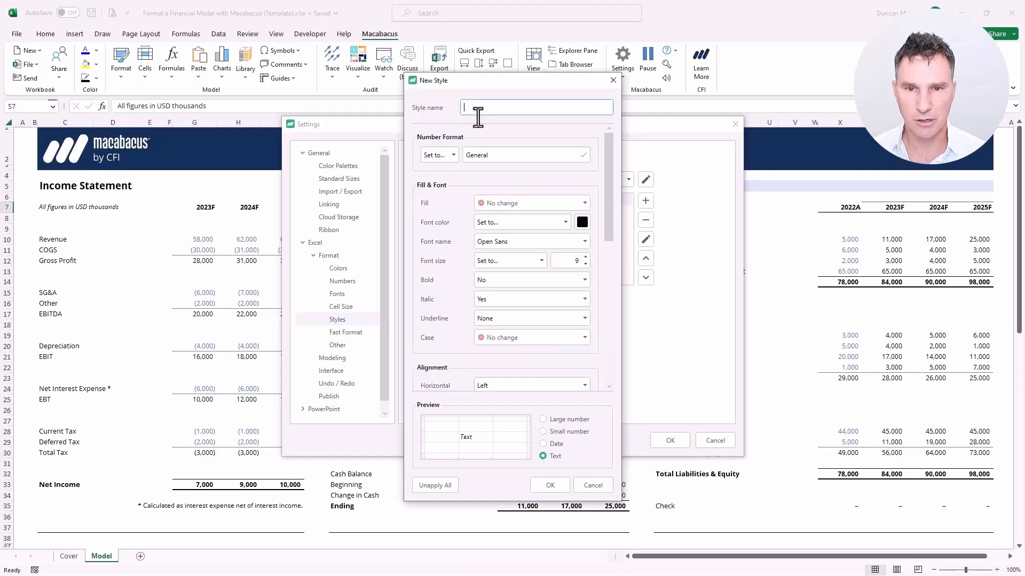
type("All Figur")
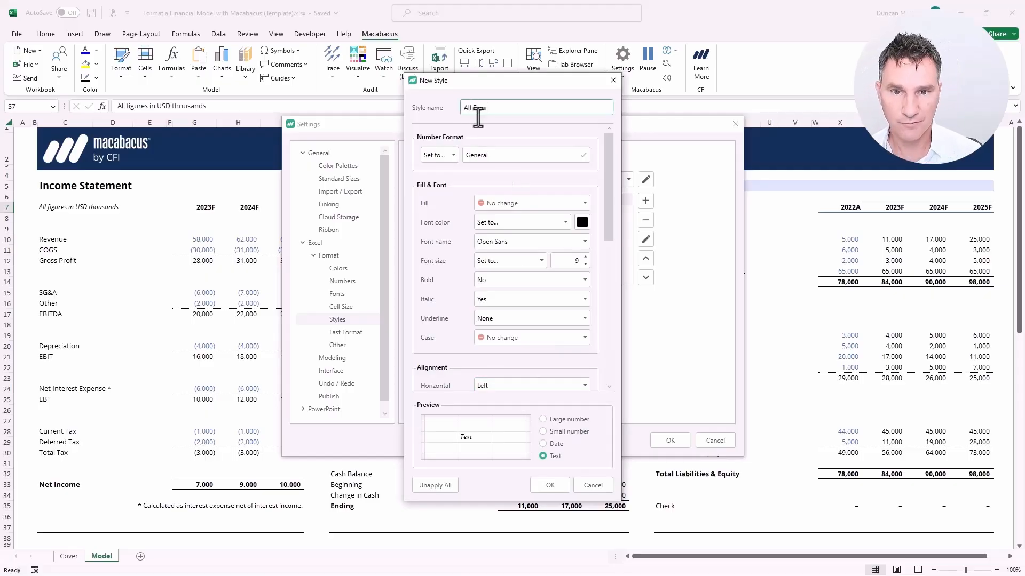
type("es in XX")
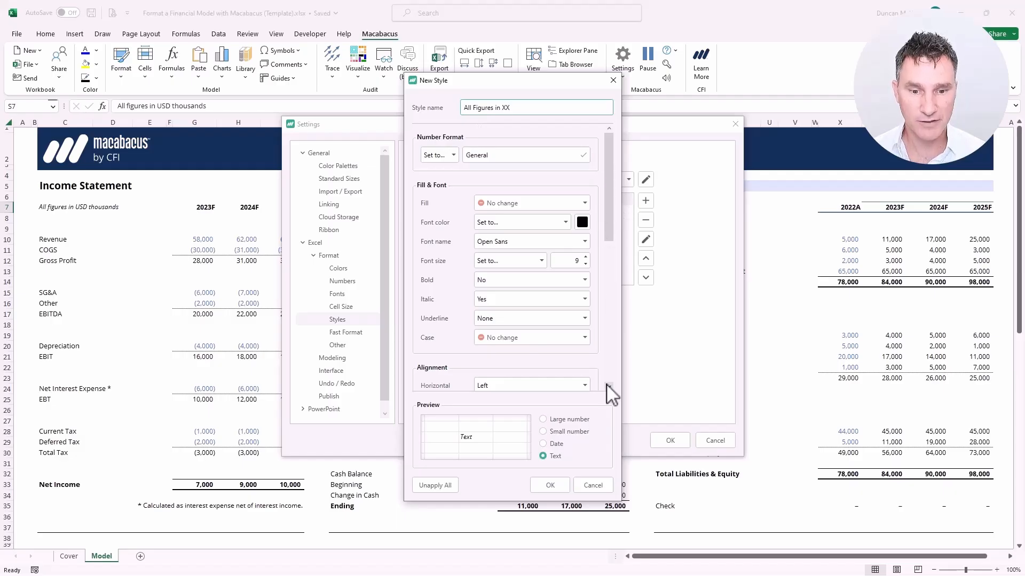
left_click(550, 486)
Step: Apply the Macabacus settings with the All Figures in XX style and save the workbook
left_click(673, 442)
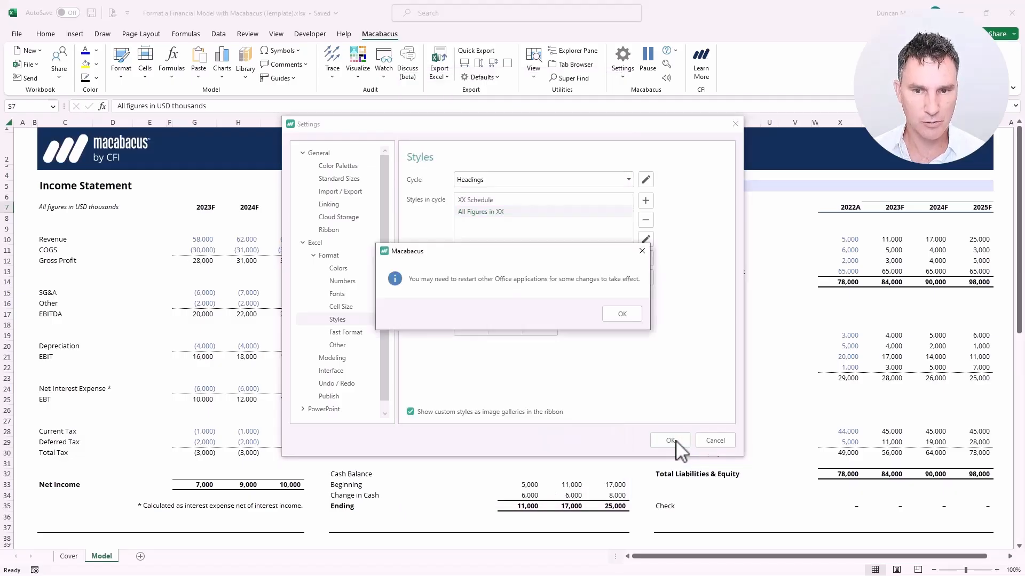
left_click(622, 314)
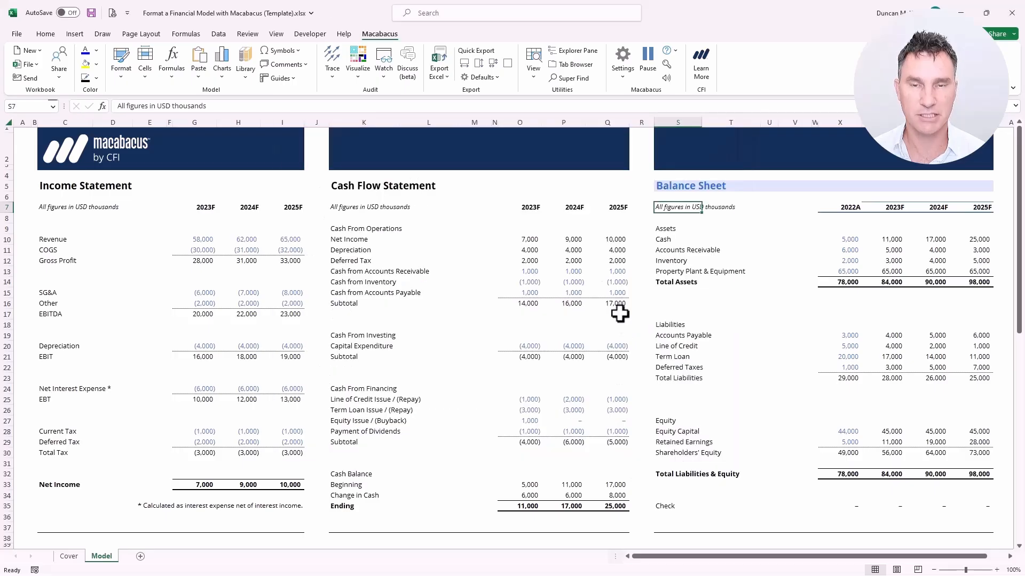
key("ctrl+s")
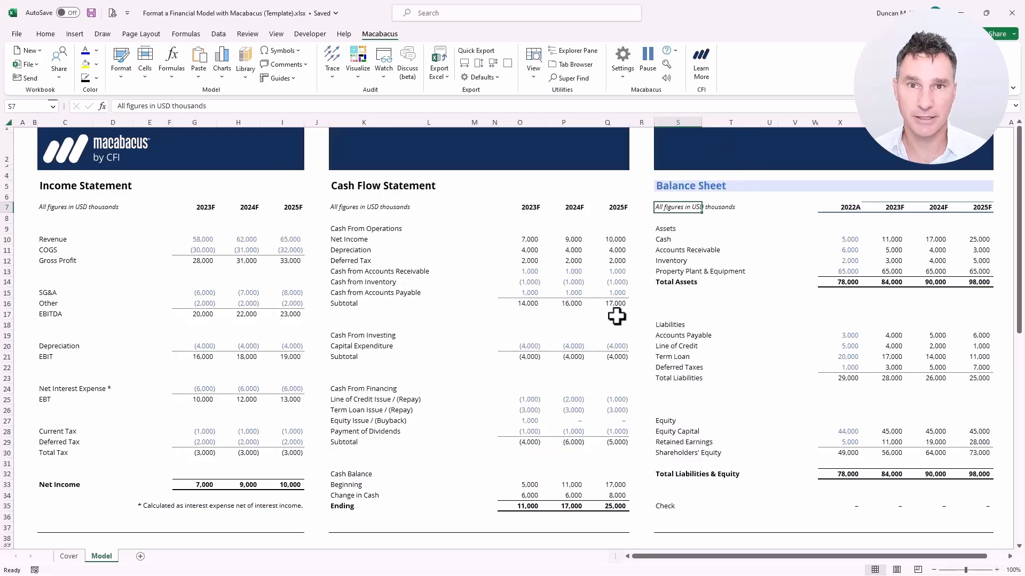
Step: Start a new style in the Headings cycle based on the Balance Sheet's 2022A year header in cell X7
key("Right")
key("Right")
key("Right")
key("Right")
key("Right")
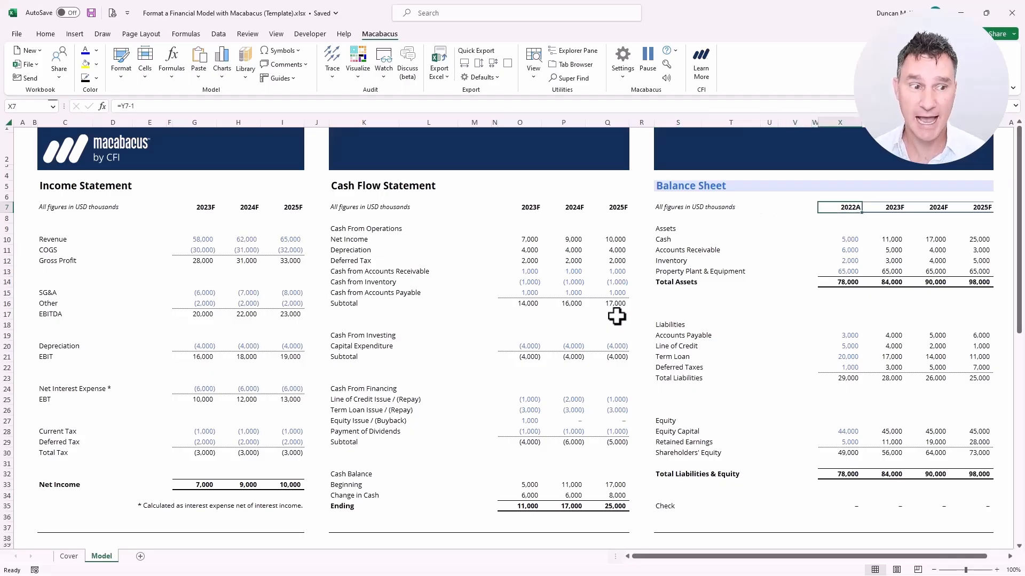
left_click(623, 75)
left_click(644, 105)
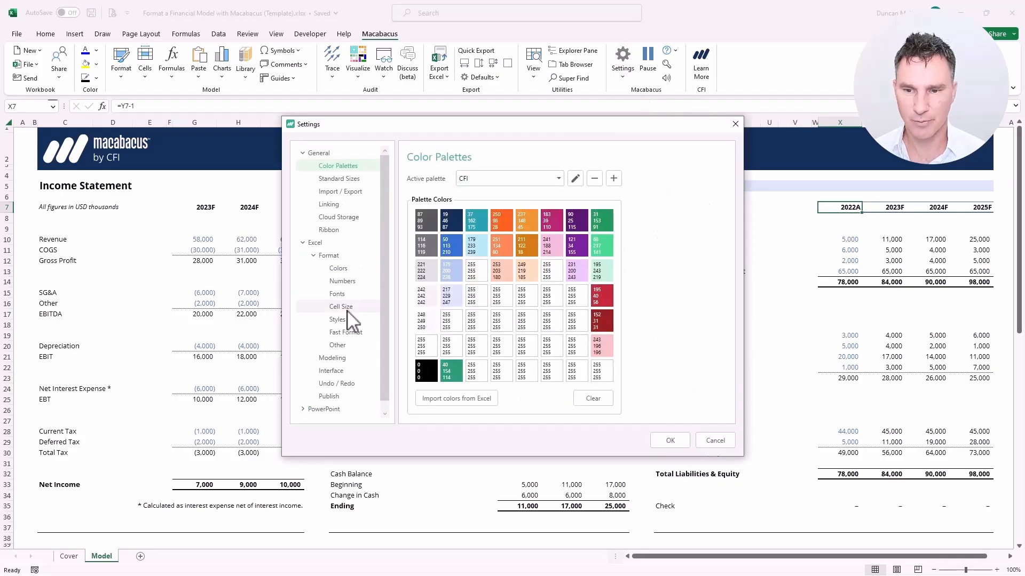
left_click(340, 322)
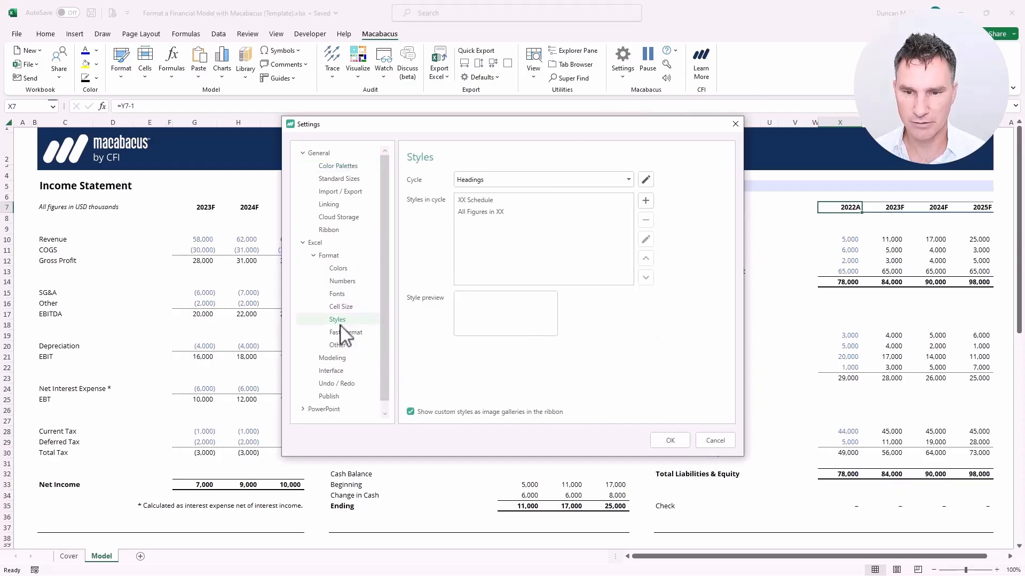
left_click(645, 201)
left_click(489, 215)
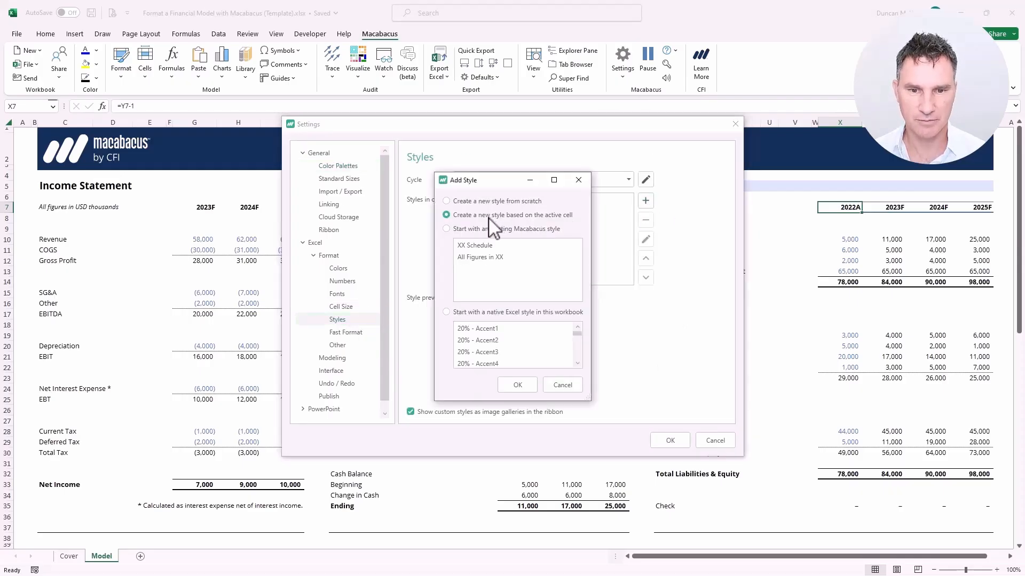
left_click(517, 386)
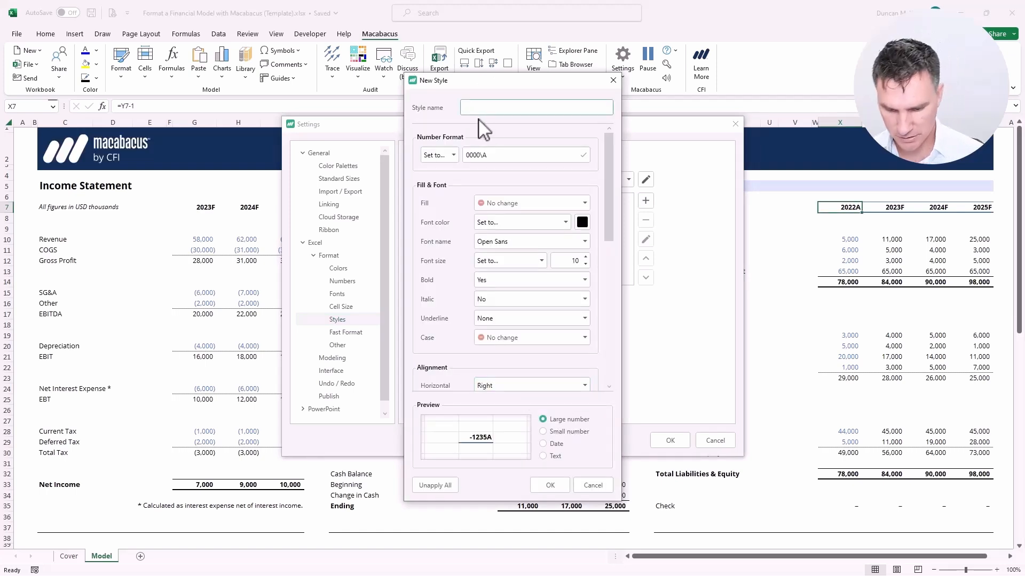
Step: Name the new style 20XXA, add it to the Headings cycle and apply the Macabacus settings
type("20XX")
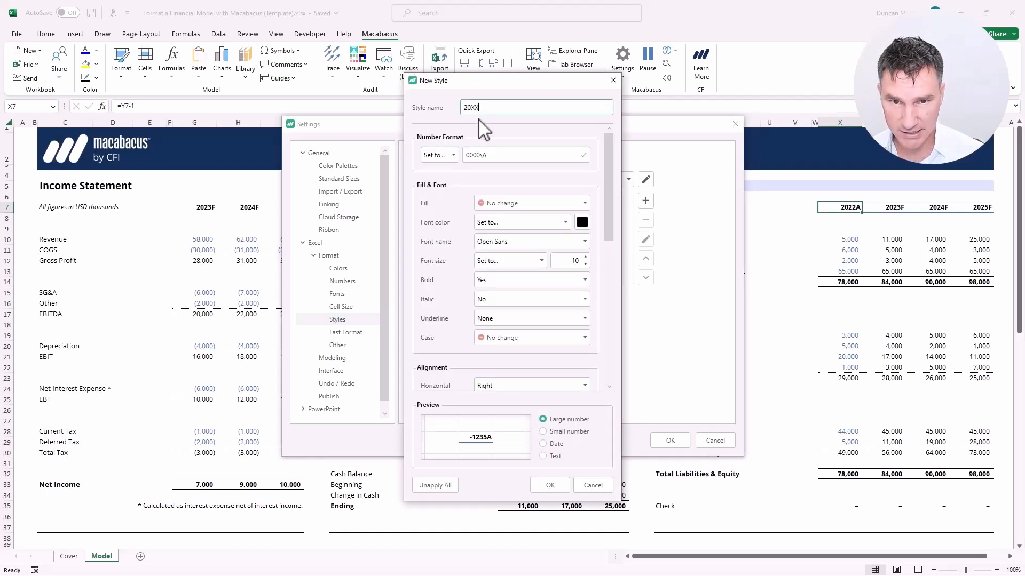
type("A")
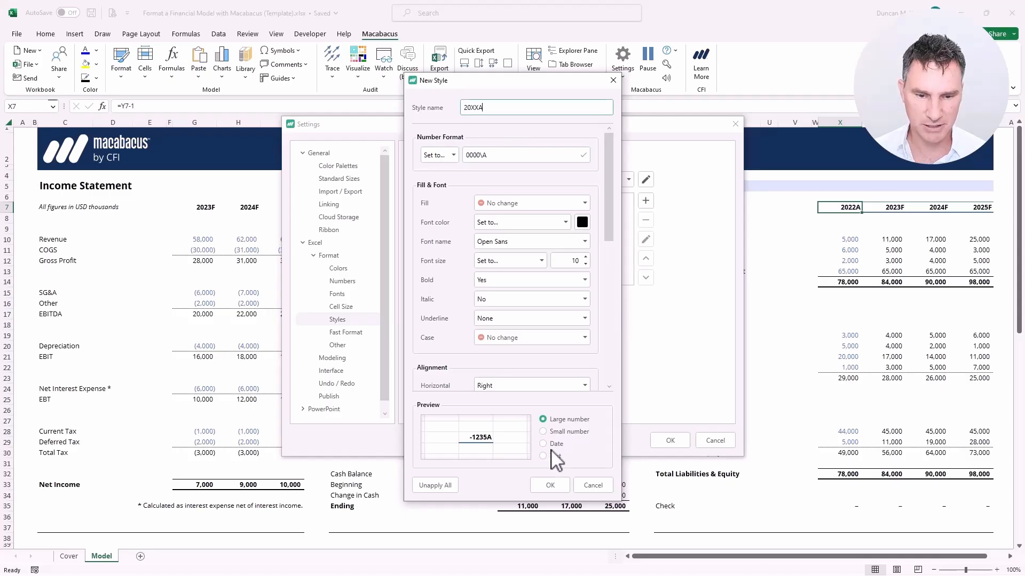
left_click(546, 487)
left_click(566, 395)
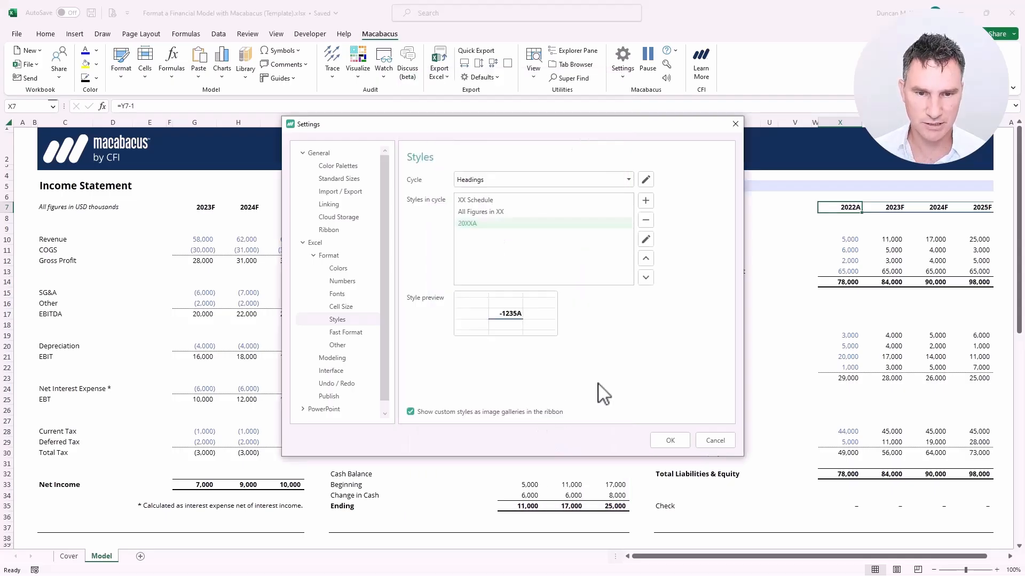
left_click(671, 441)
left_click(623, 314)
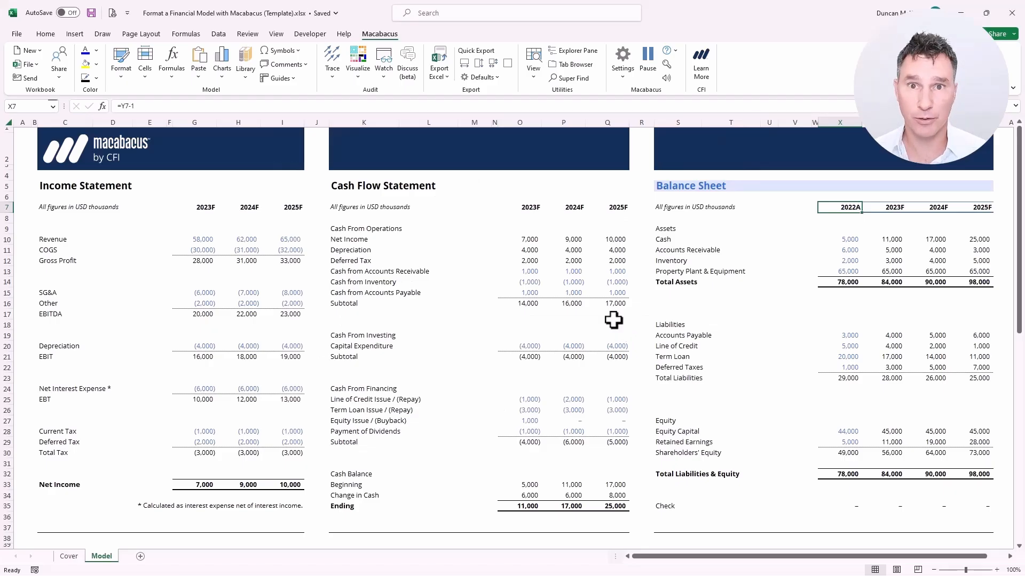
Step: Add a style named 20XXF to the Headings cycle, based on the Balance Sheet's 2023F header in cell Y7, and apply the settings
key("Right")
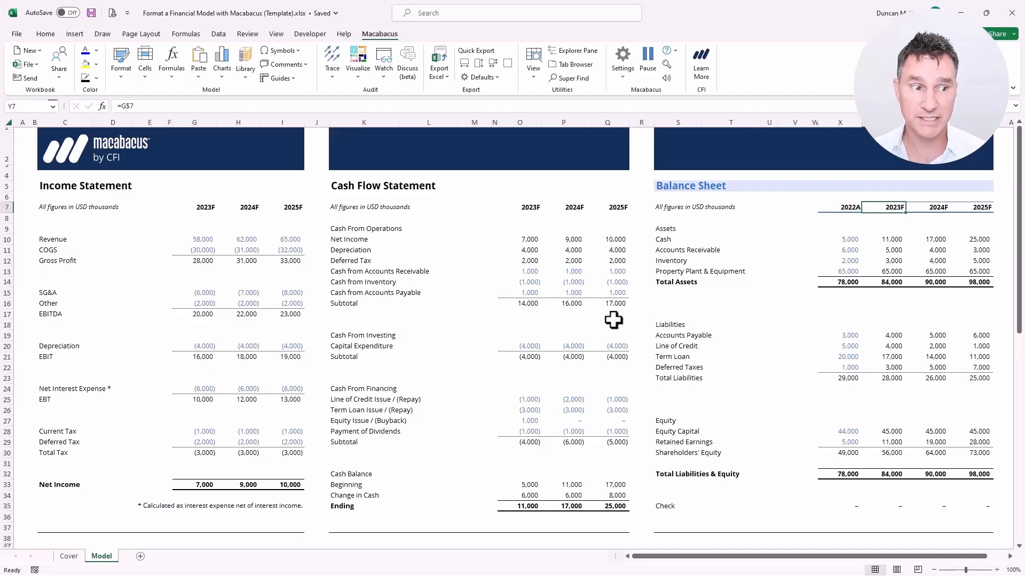
left_click(628, 75)
left_click(647, 93)
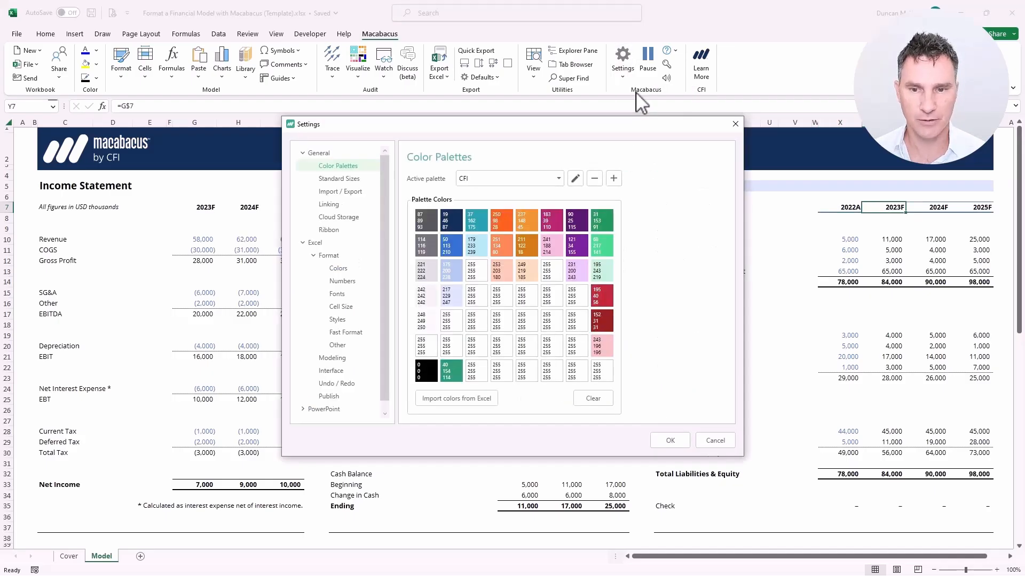
left_click(341, 319)
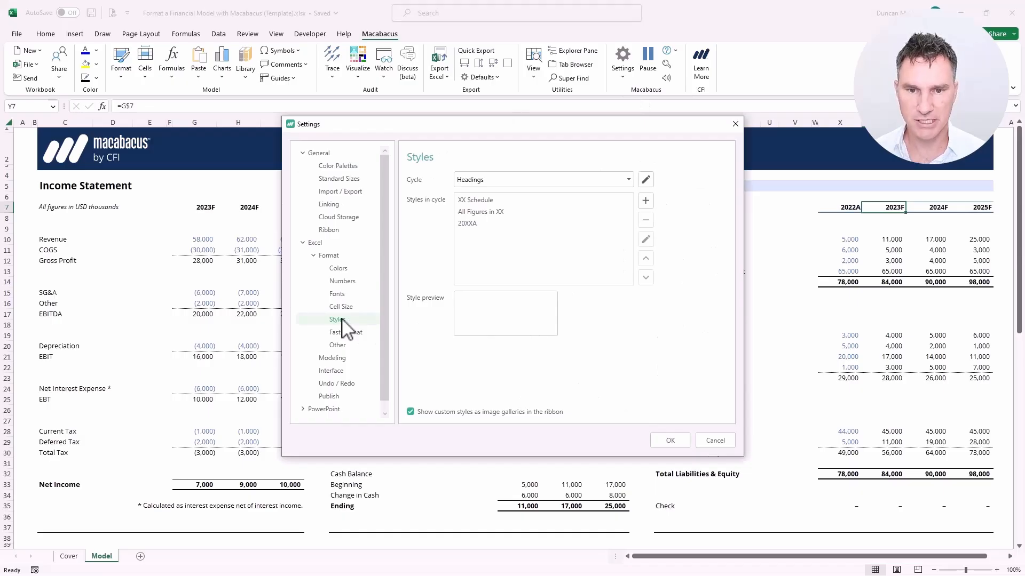
left_click(647, 202)
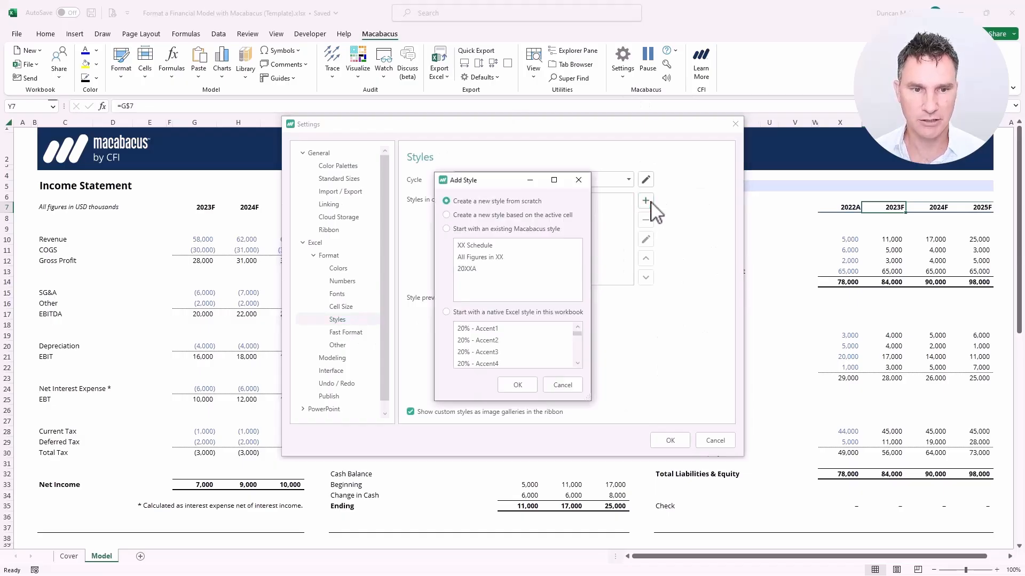
left_click(470, 216)
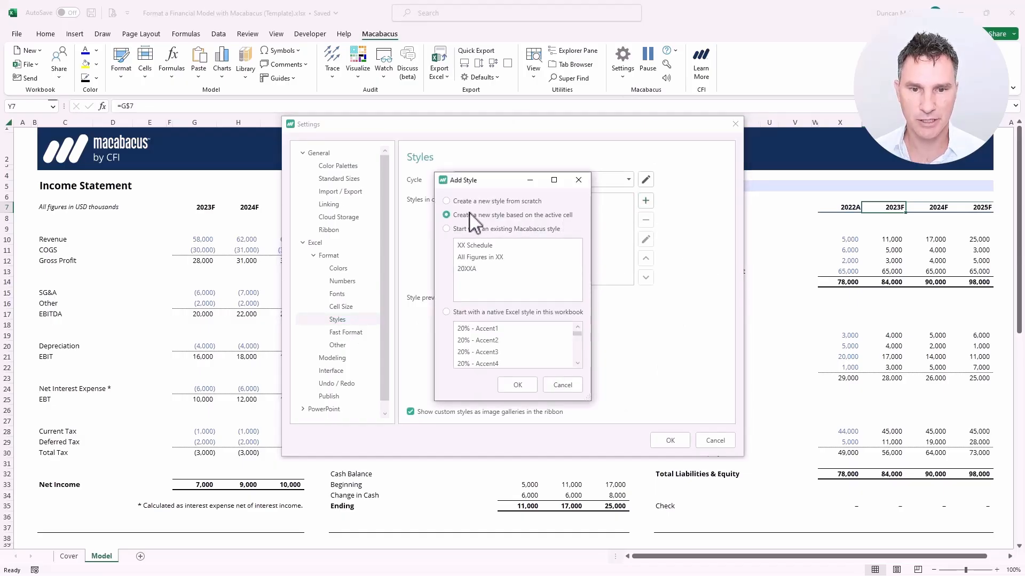
left_click(517, 385)
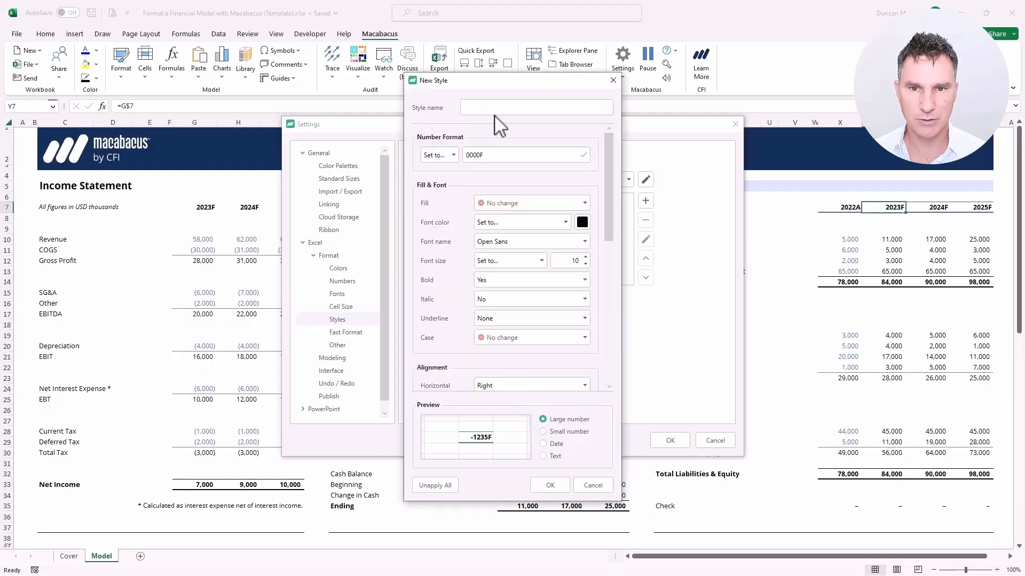
type("20")
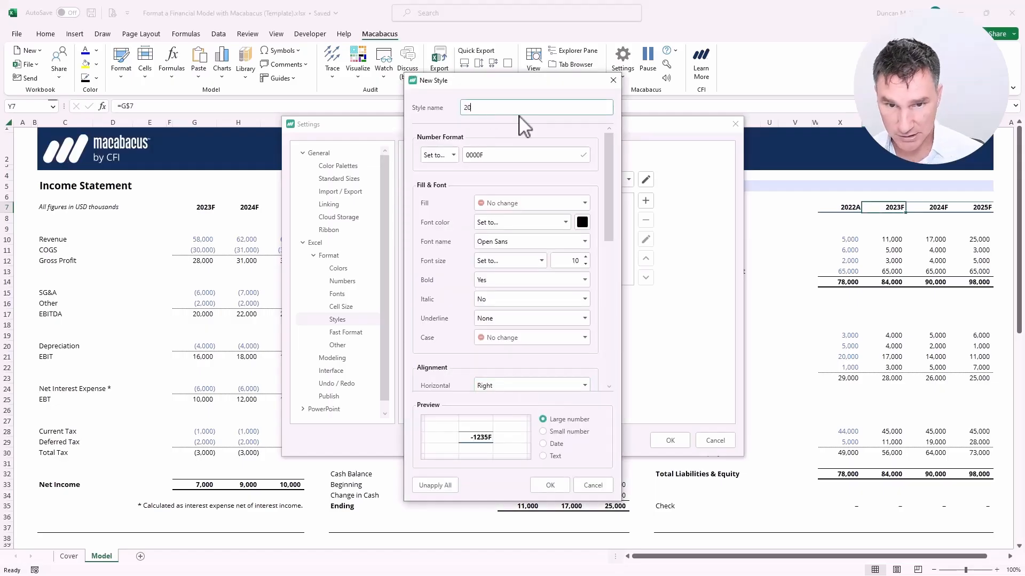
type("XXF")
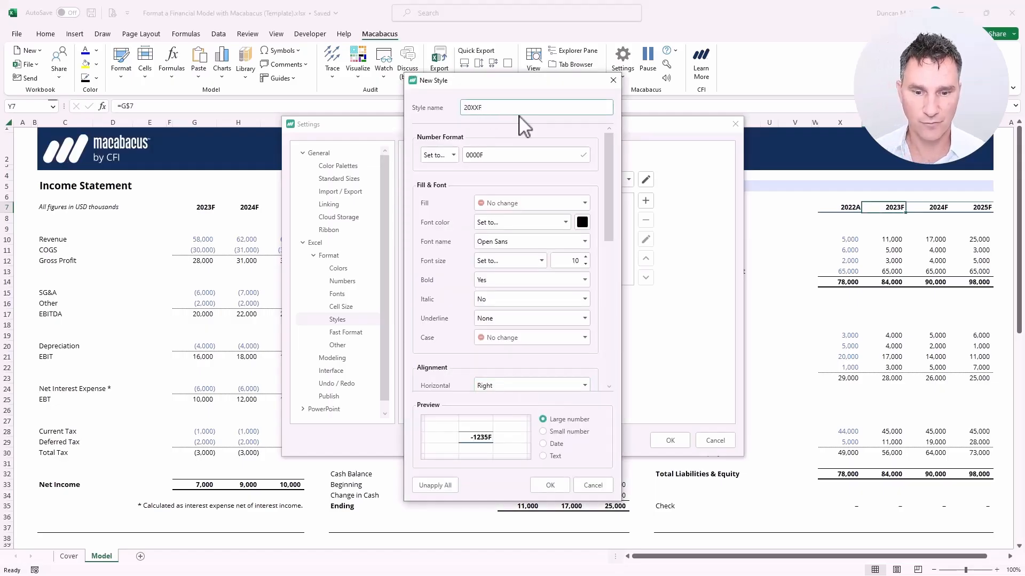
left_click(554, 486)
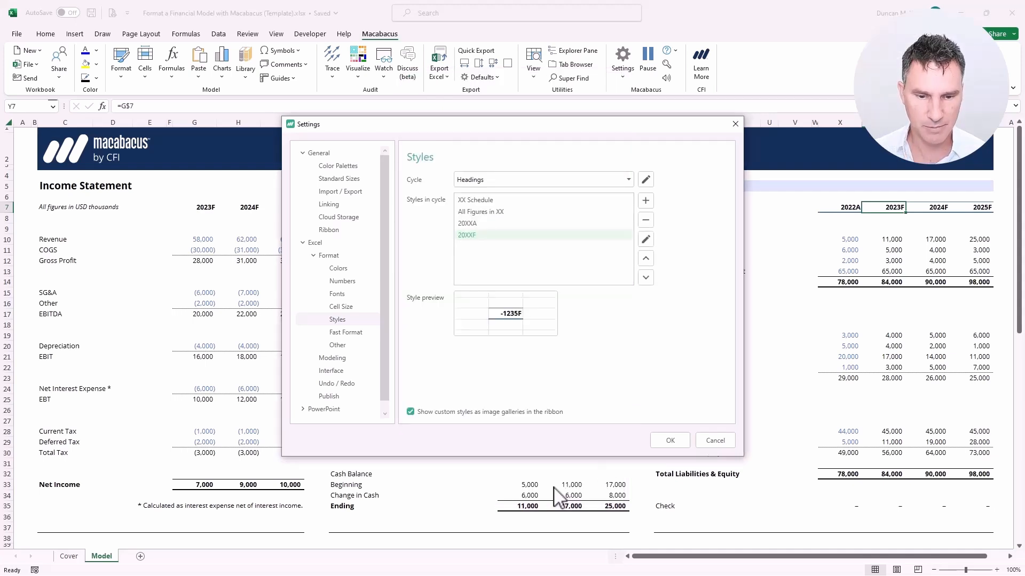
left_click(669, 441)
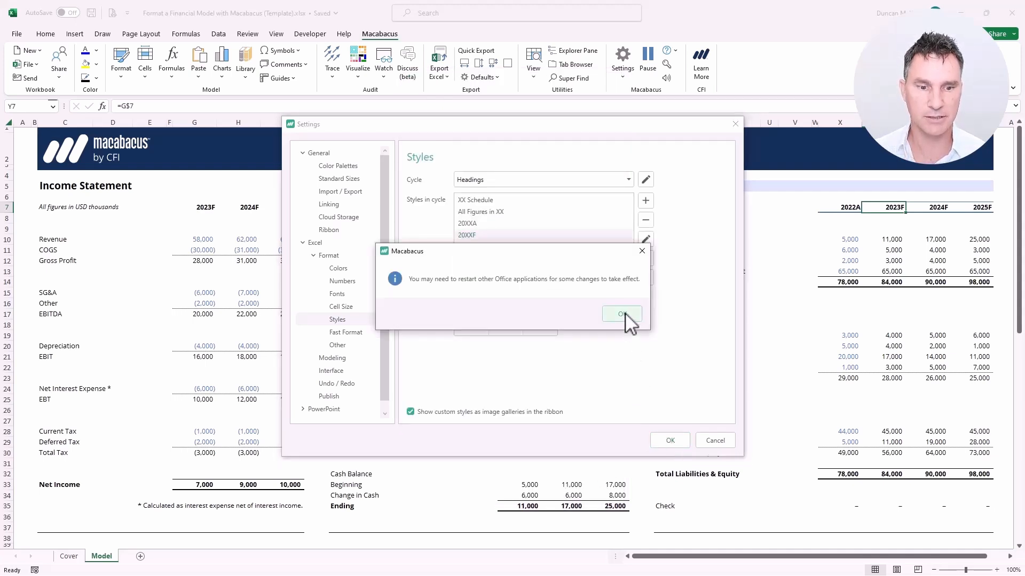
left_click(623, 315)
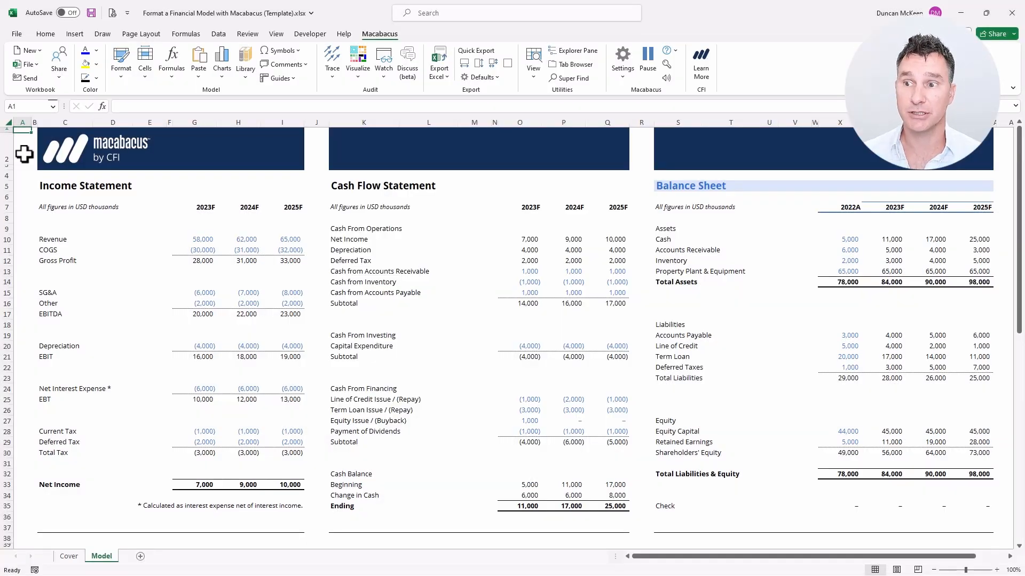
Step: Examine the style gallery and shortcut of the Headings cycle among the Macabacus custom styles
left_click(122, 80)
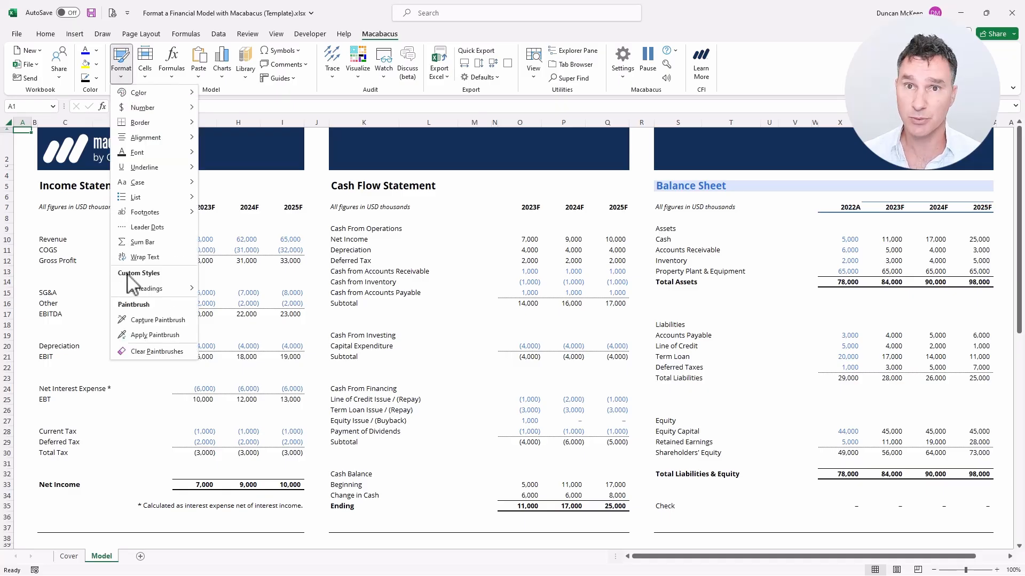
mouse_move(143, 289)
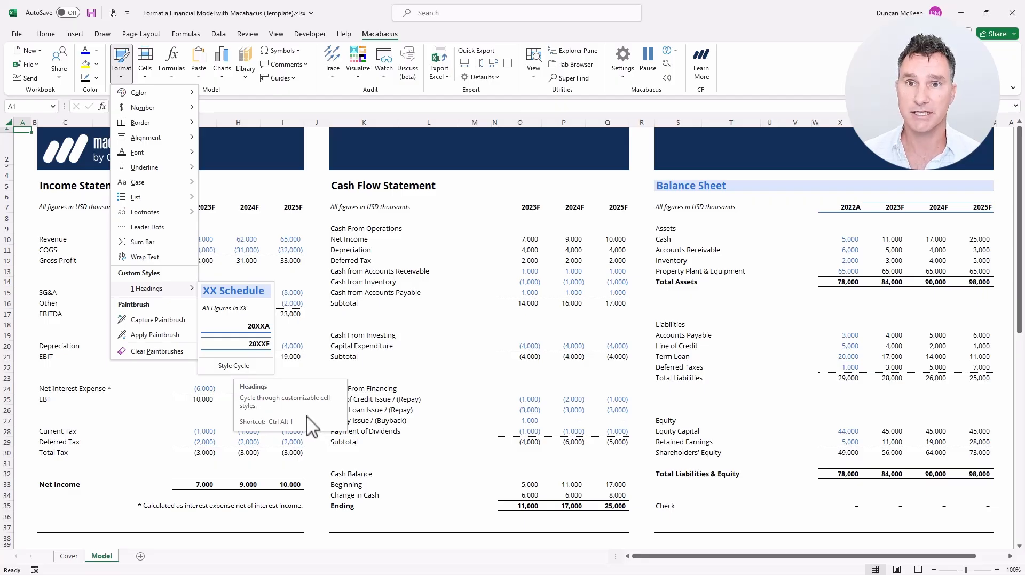
key("Escape")
key("Escape")
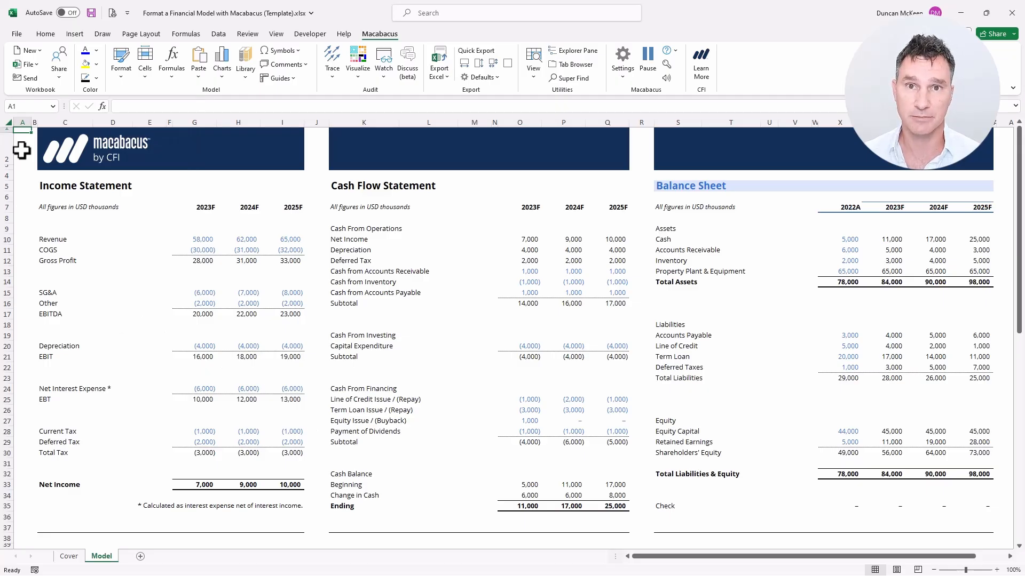
Step: Apply the XX Schedule style from the Headings cycle to the Cash Flow Statement title row, K5:Q5
key("ctrl+Down")
key("ctrl+Right")
key("ctrl+Right")
key("ctrl+Right")
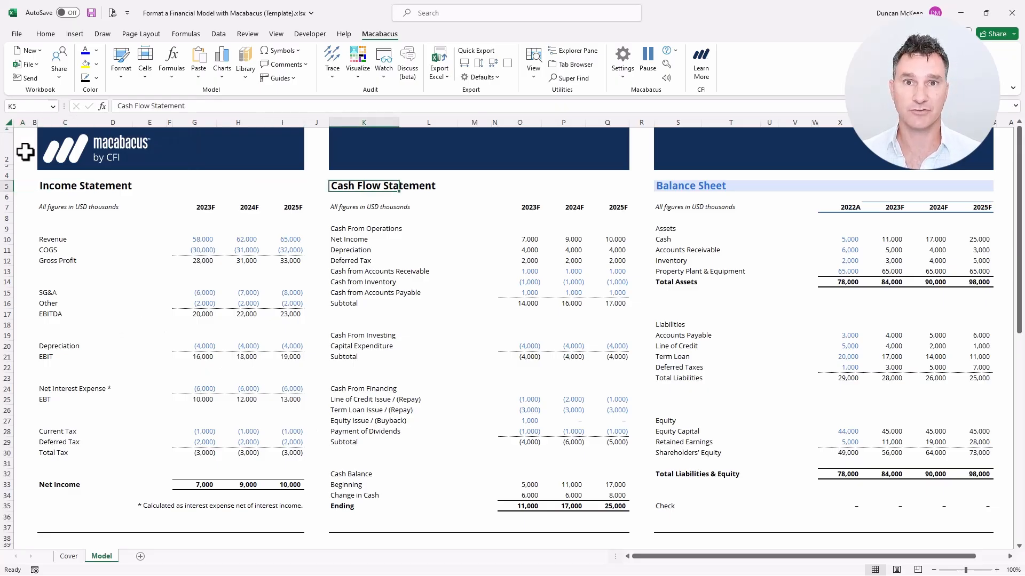
key("shift+Right")
key("shift+Right")
key("shift+Right")
key("shift+Right")
key("shift+Right")
key("shift+Right")
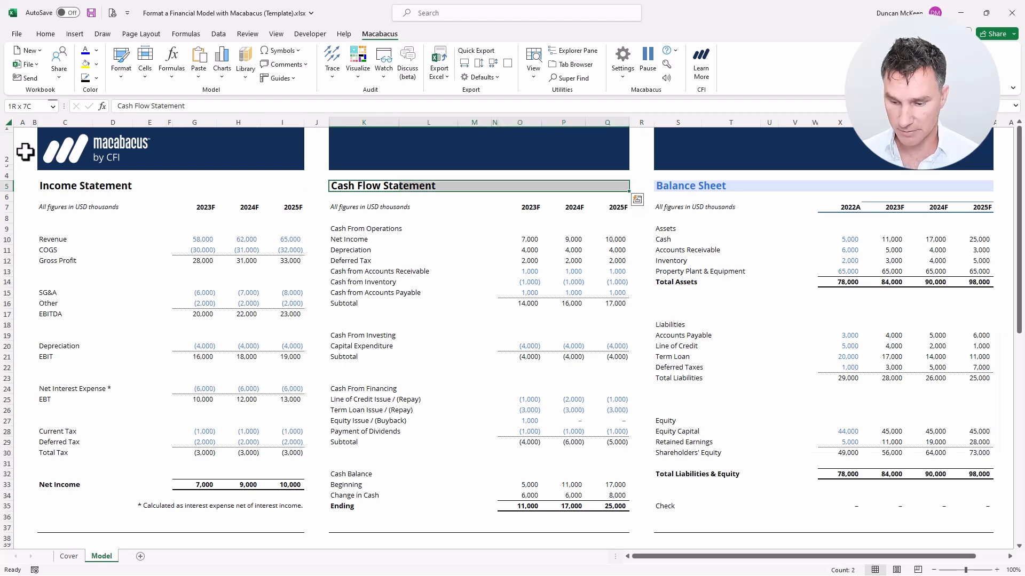
key("ctrl+alt+1")
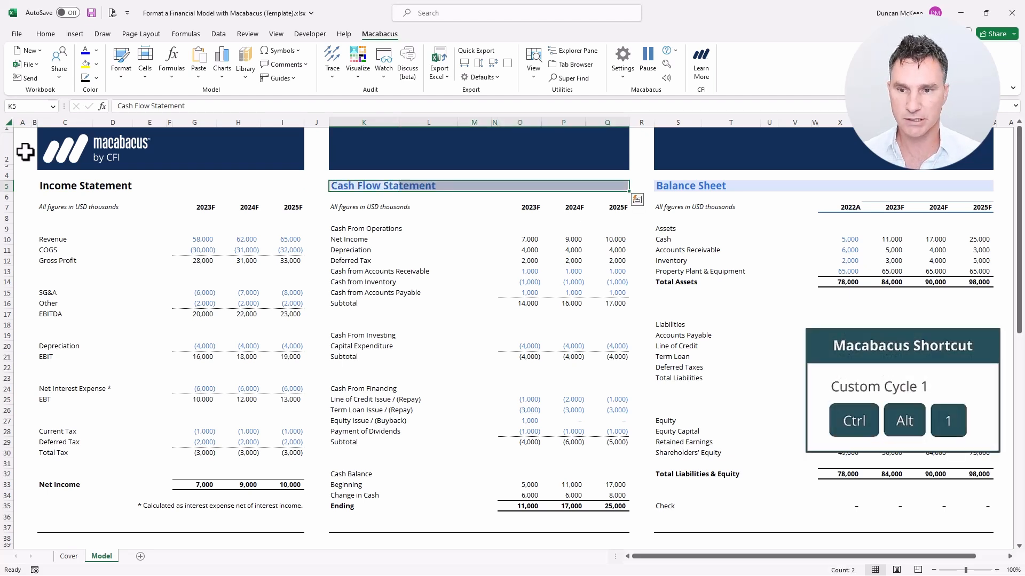
Step: Apply the All Figures in XX style to the Cash Flow Statement's units note in K7 and cycle year header O7 through the Headings styles
key("Down")
key("Down")
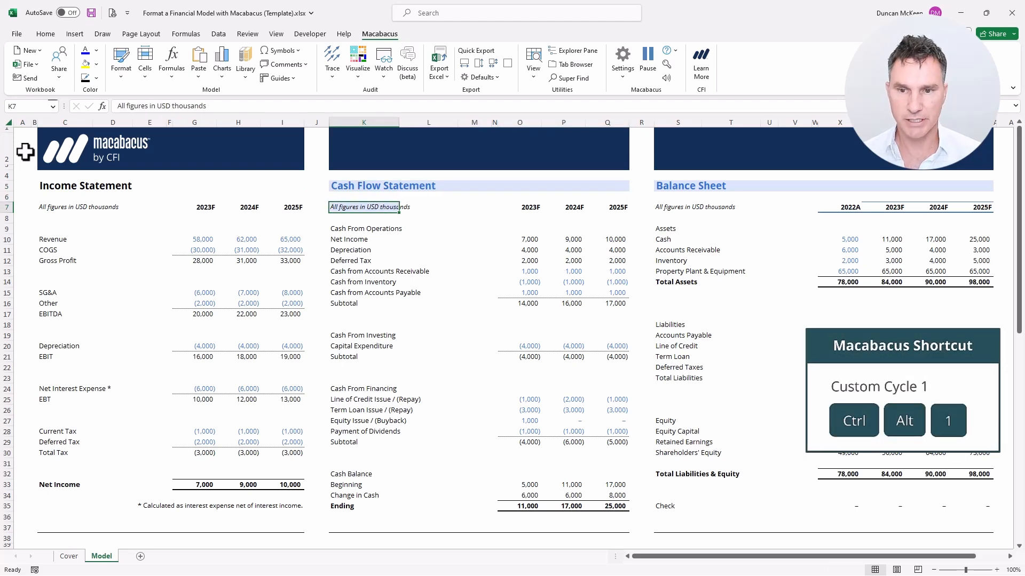
key("ctrl+Right")
key("ctrl+alt+1")
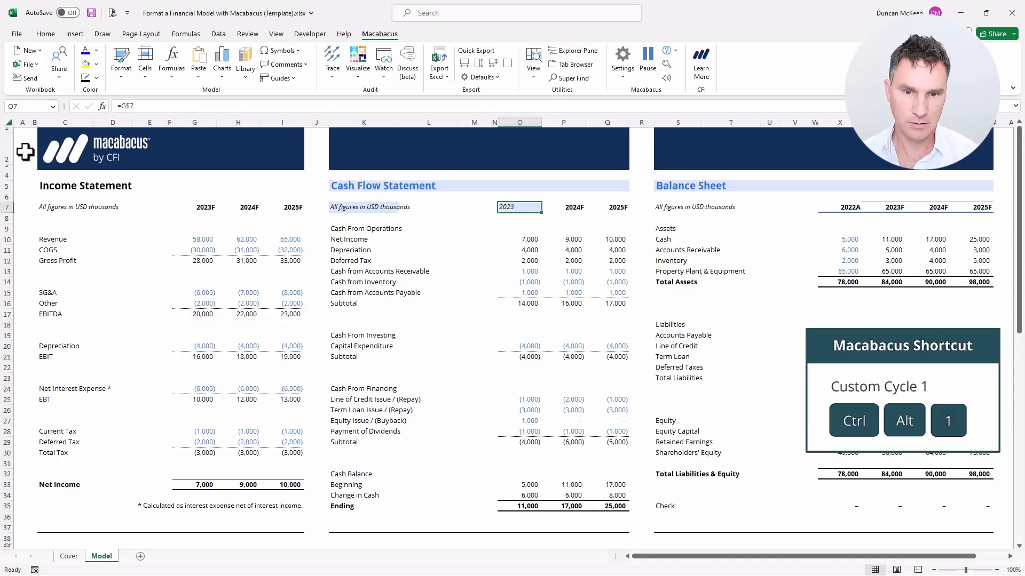
Step: Apply the 20XXF style from the Headings cycle to the Cash Flow Statement's 2024 and 2025 headers, P7:Q7
key("Right")
key("shift+Right")
key("ctrl+alt+1")
key("ctrl+alt+1")
key("ctrl+alt+1")
key("ctrl+alt+1")
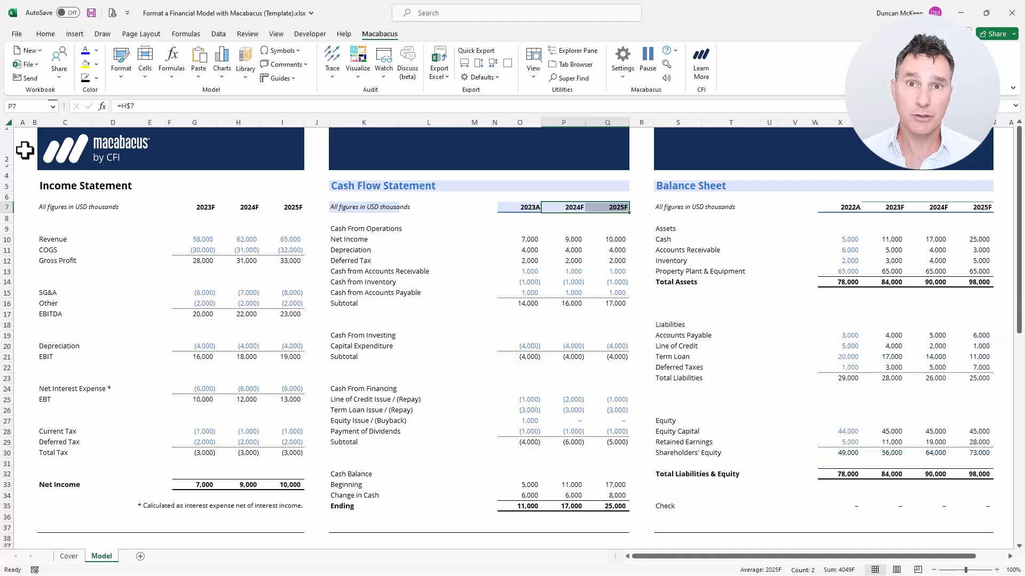
Step: Examine the fill shading of the Cash Flow Statement's title row, starting from cell J5
key("Down")
key("Left")
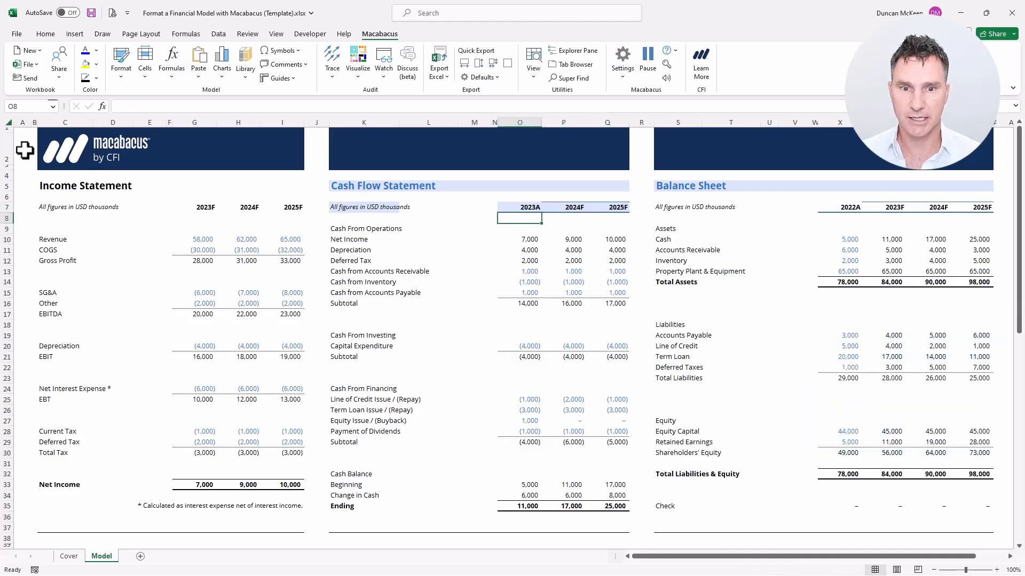
key("Left")
key("Left")
key("Left")
key("Left")
key("Left")
key("Up")
key("Up")
key("Up")
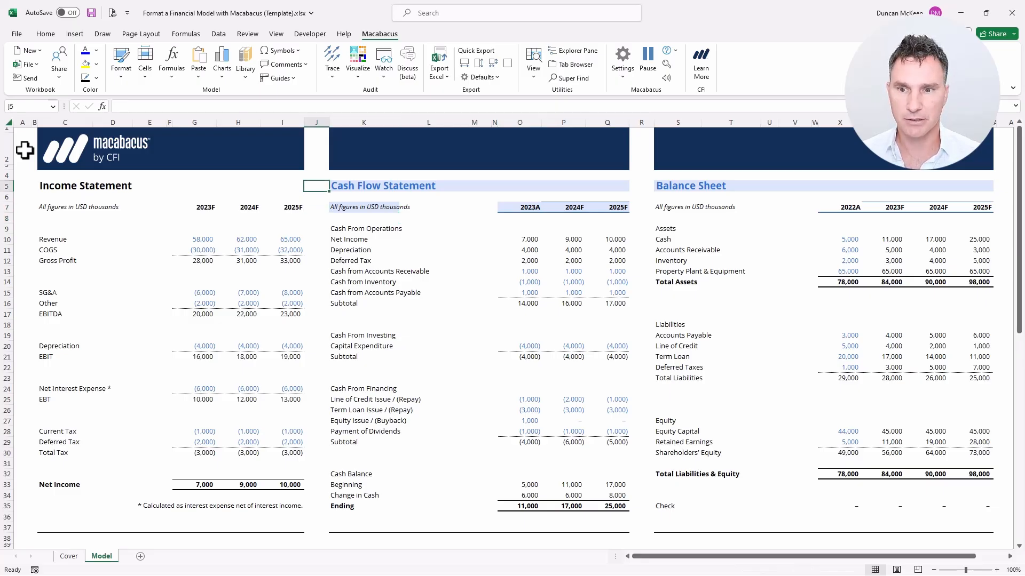
key("shift+Right")
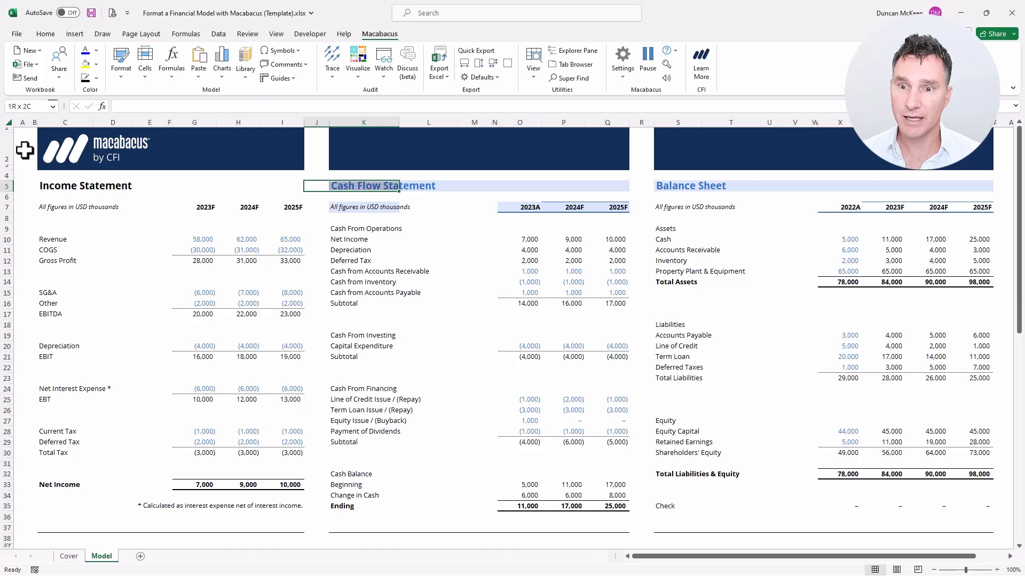
Step: Examine the fill shading behind the Cash Flow Statement's units note and year headers in row 7
key("Down")
key("Down")
key("Down")
key("Right")
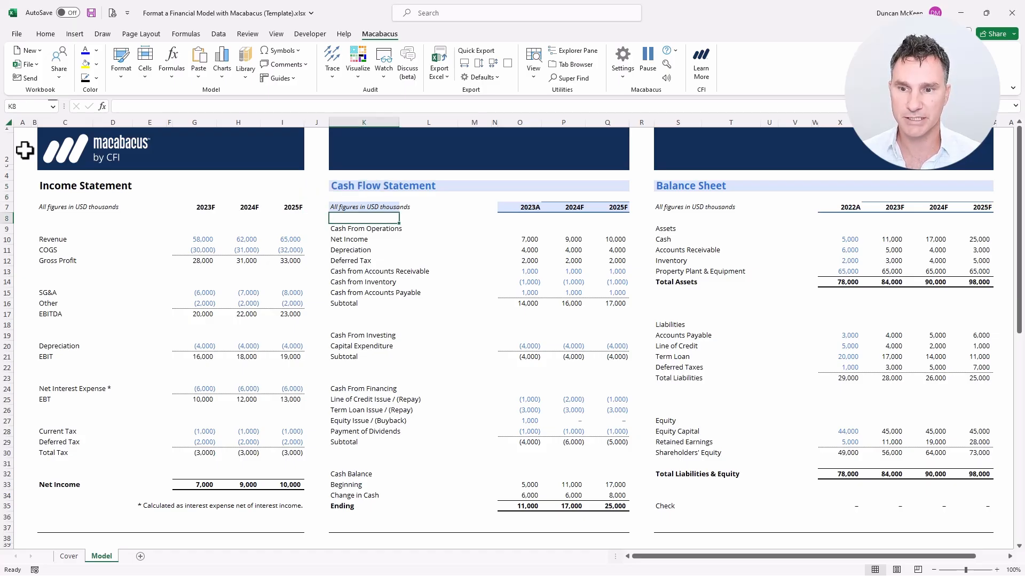
key("shift+Up")
key("Right")
key("Right")
key("Right")
key("Right")
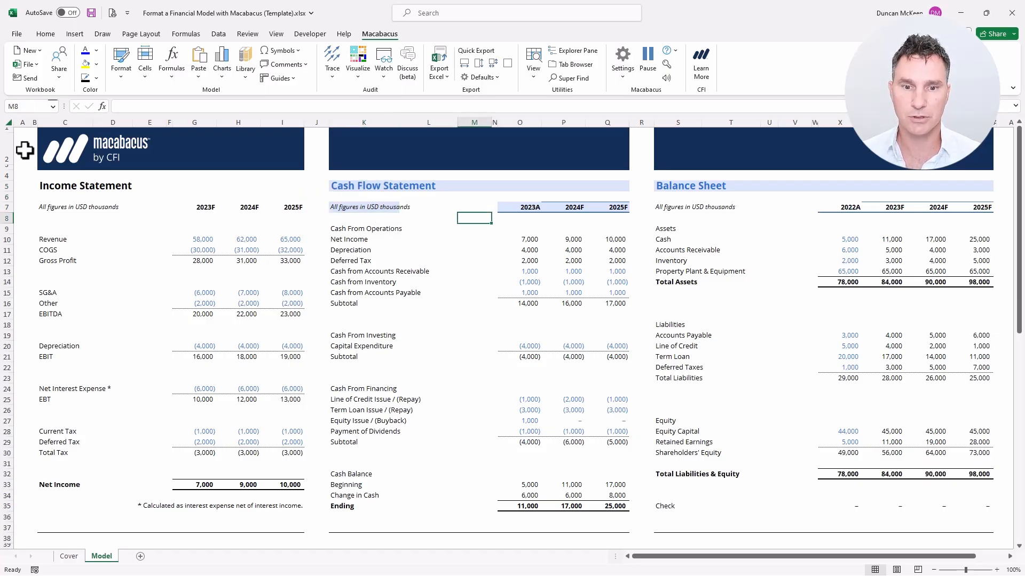
key("shift+Up")
key("shift+Right")
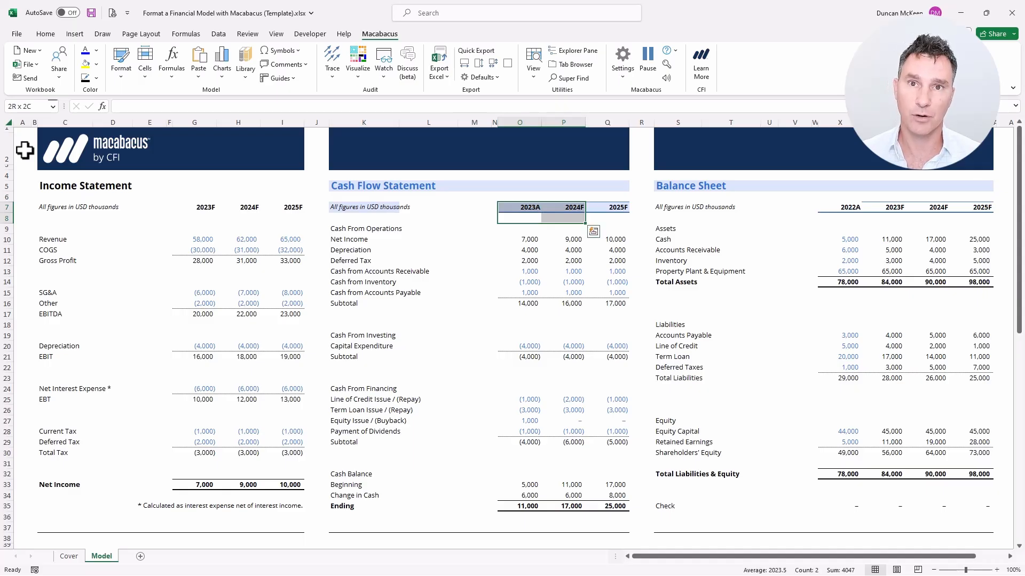
Step: Compare the shading of the Cash Flow Statement's units note in K7 with that of its year headers in O7:Q7
key("Left")
key("Right")
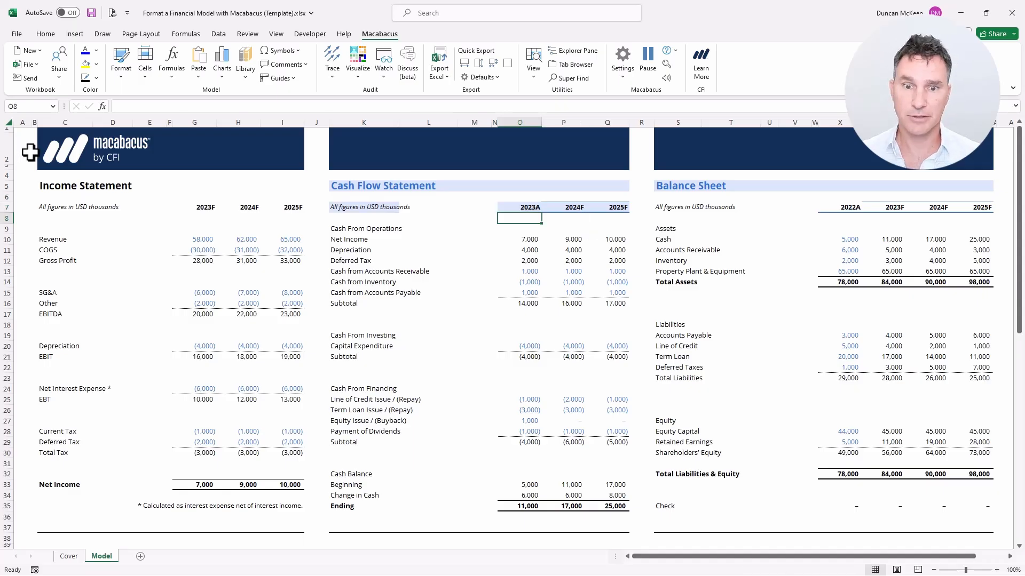
key("Left")
key("Left")
key("Left")
key("Left")
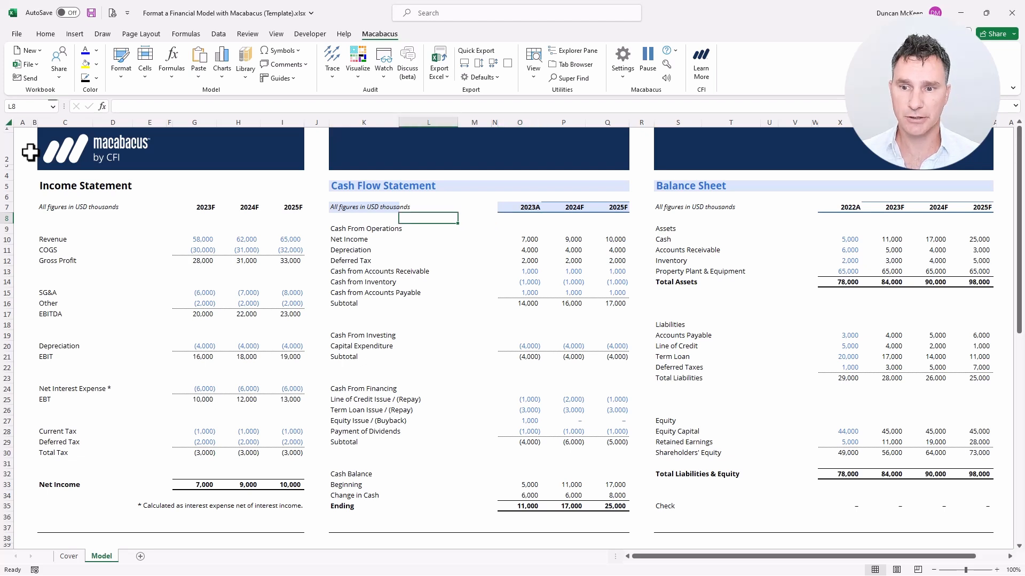
key("shift+Up")
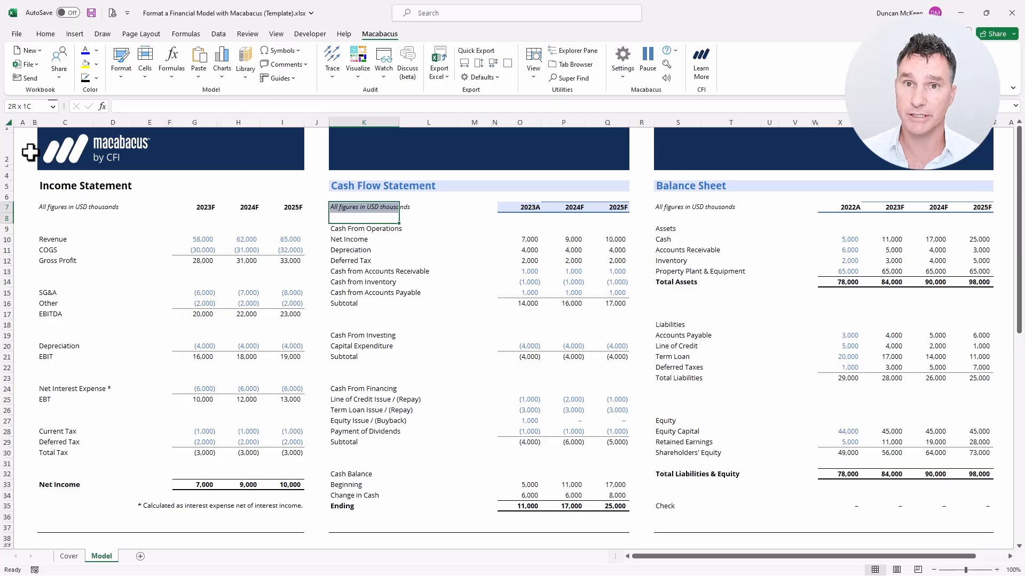
key("Right")
key("Right")
key("Right")
key("Right")
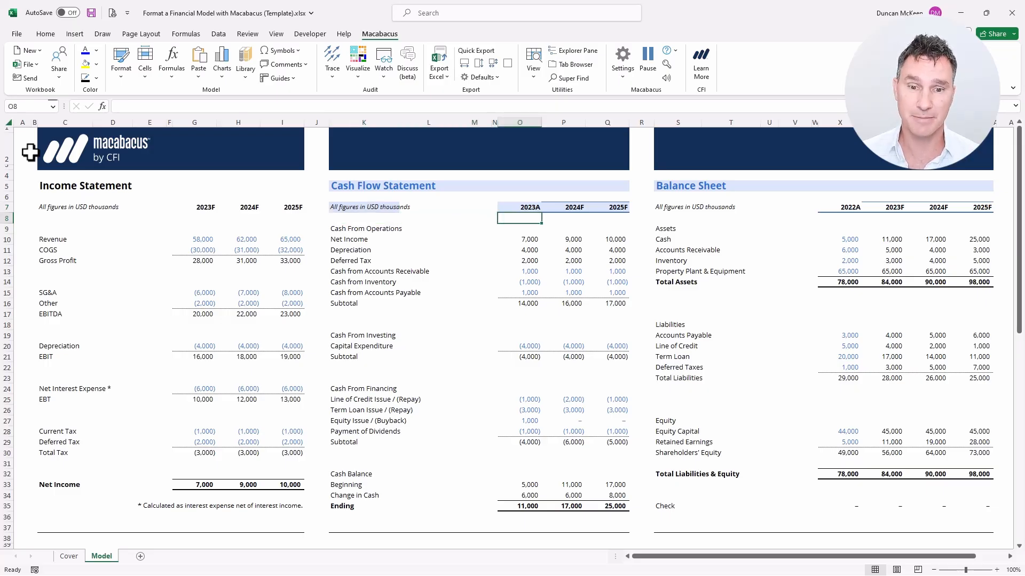
key("shift+Up")
key("shift+Right")
key("shift+Right")
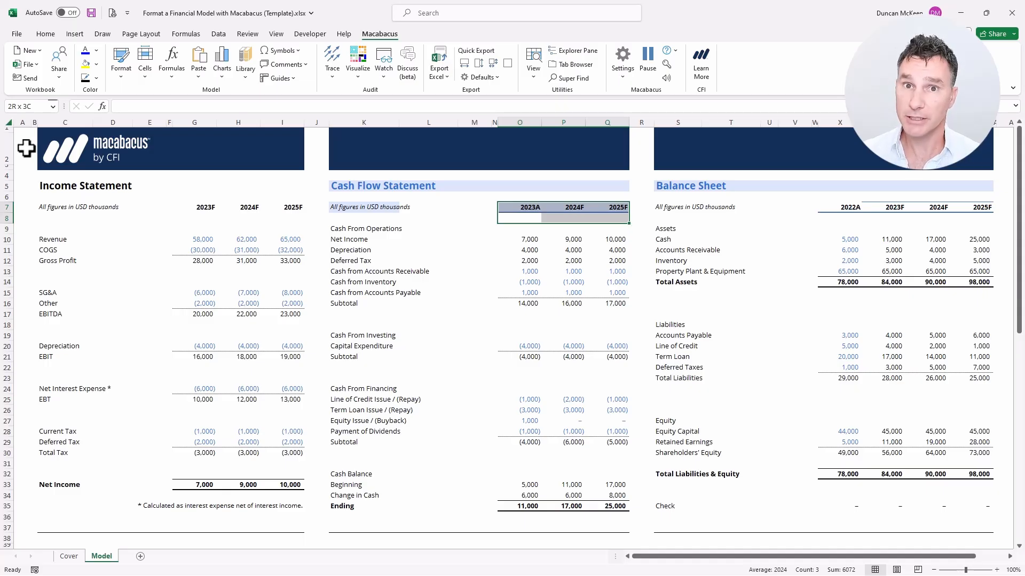
Step: Set the fill of the All Figures in XX style in the Headings cycle to no color and save the settings
left_click(622, 77)
left_click(635, 94)
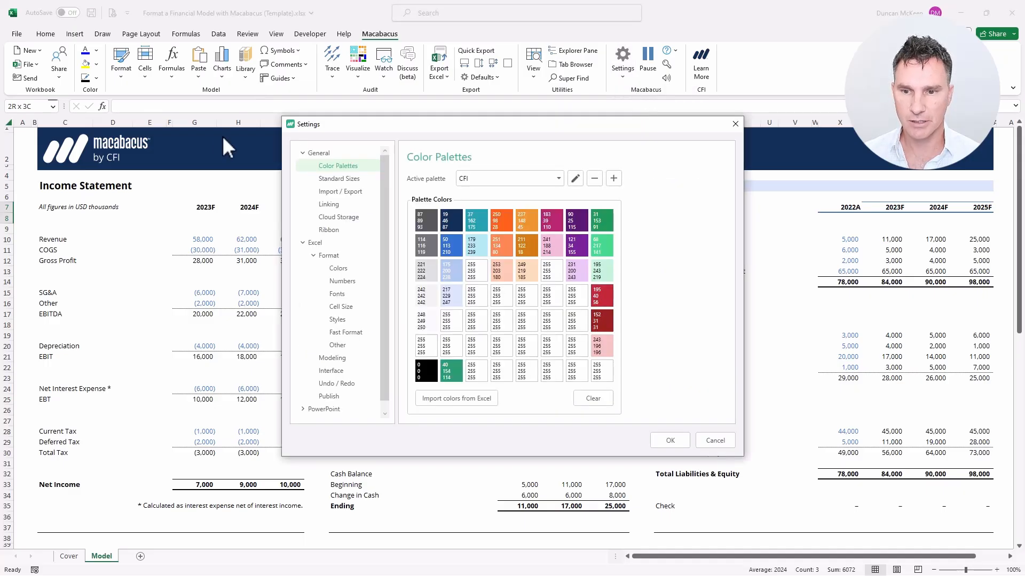
left_click(338, 320)
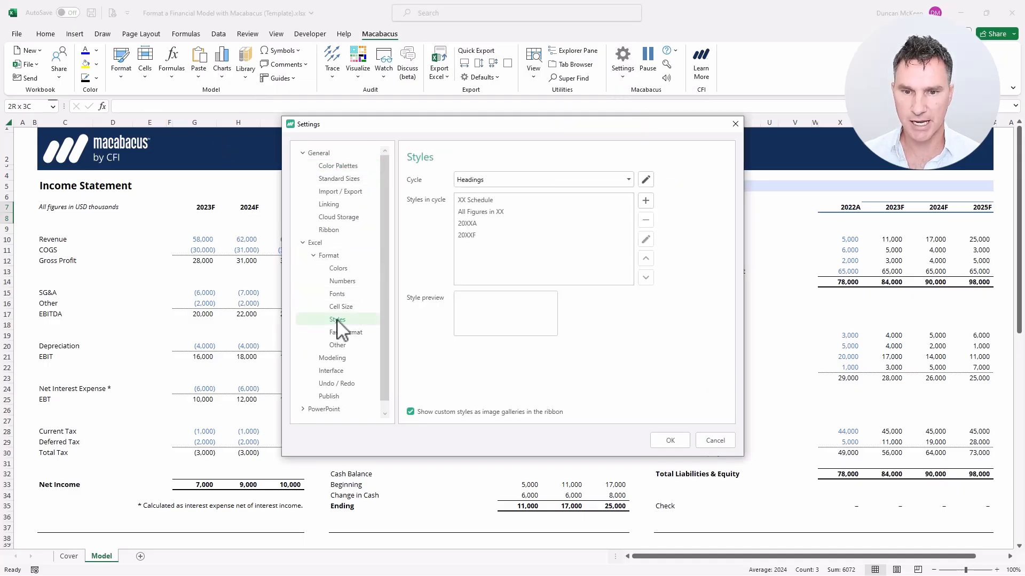
left_click(468, 212)
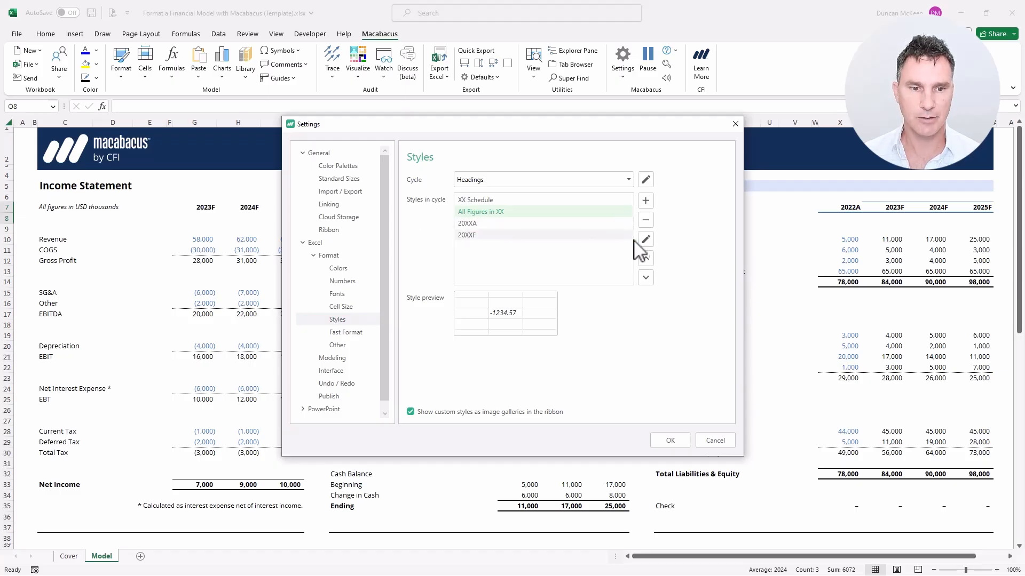
left_click(645, 240)
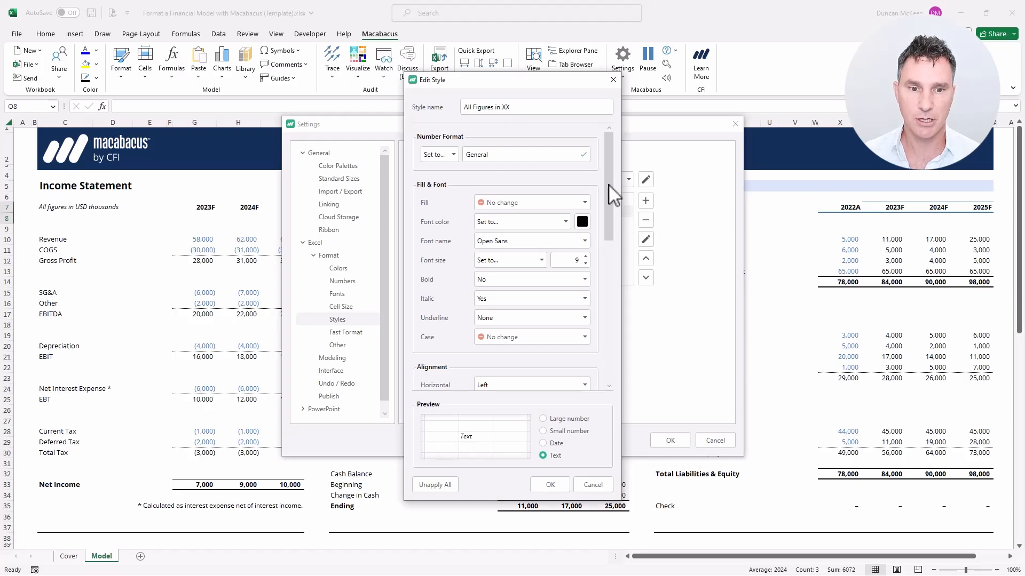
left_click(585, 203)
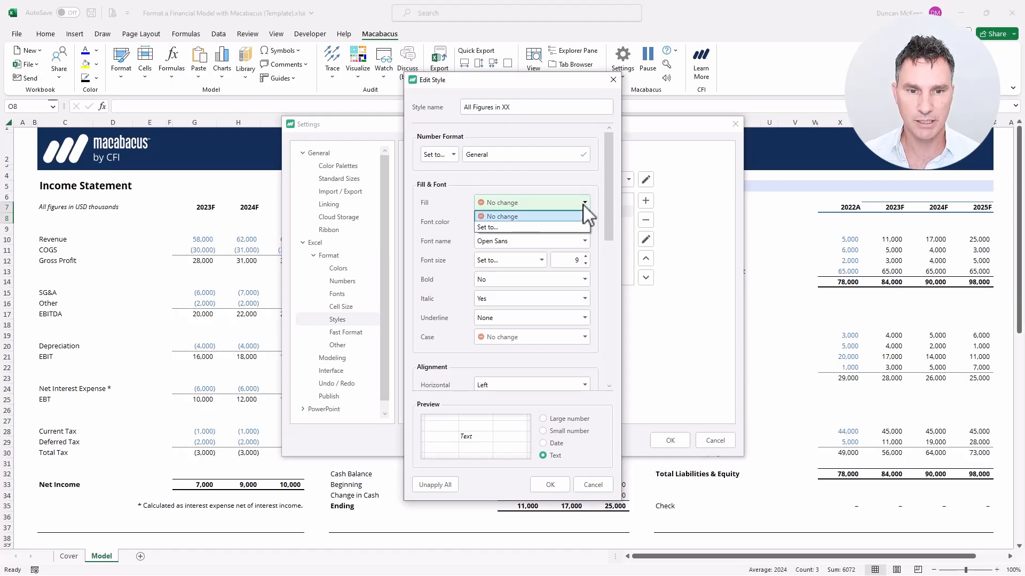
left_click(542, 228)
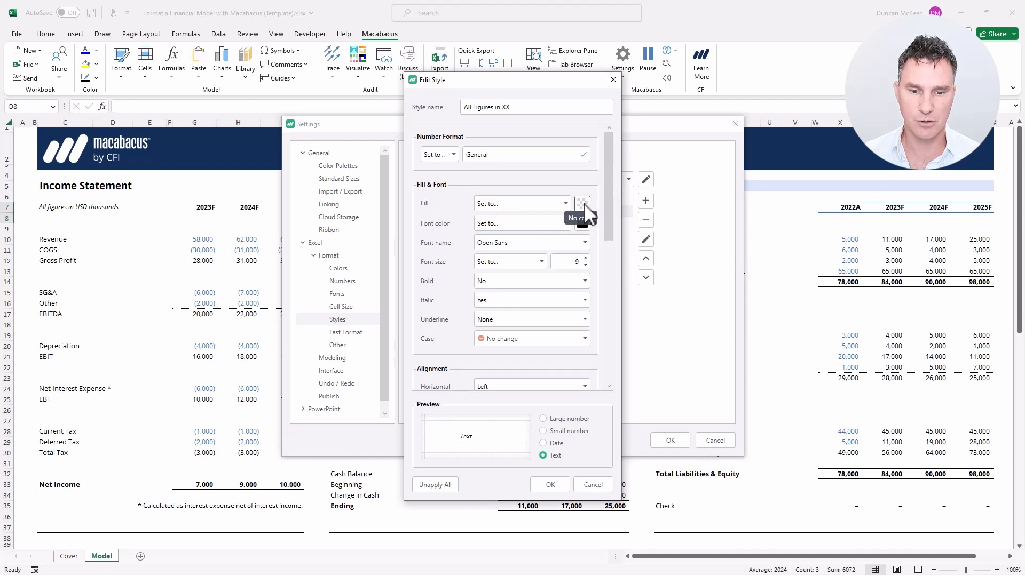
left_click(550, 485)
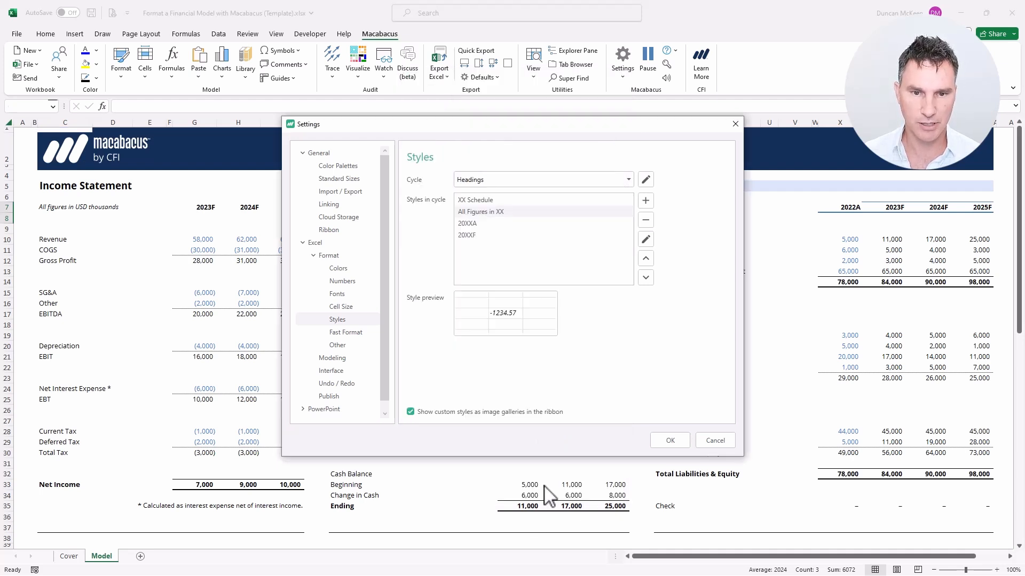
left_click(668, 440)
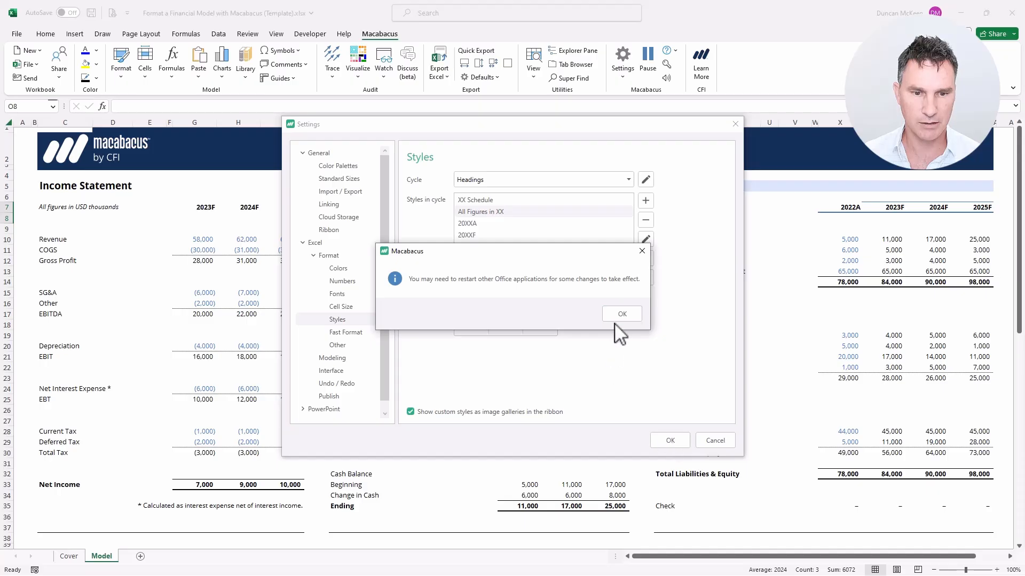
left_click(622, 314)
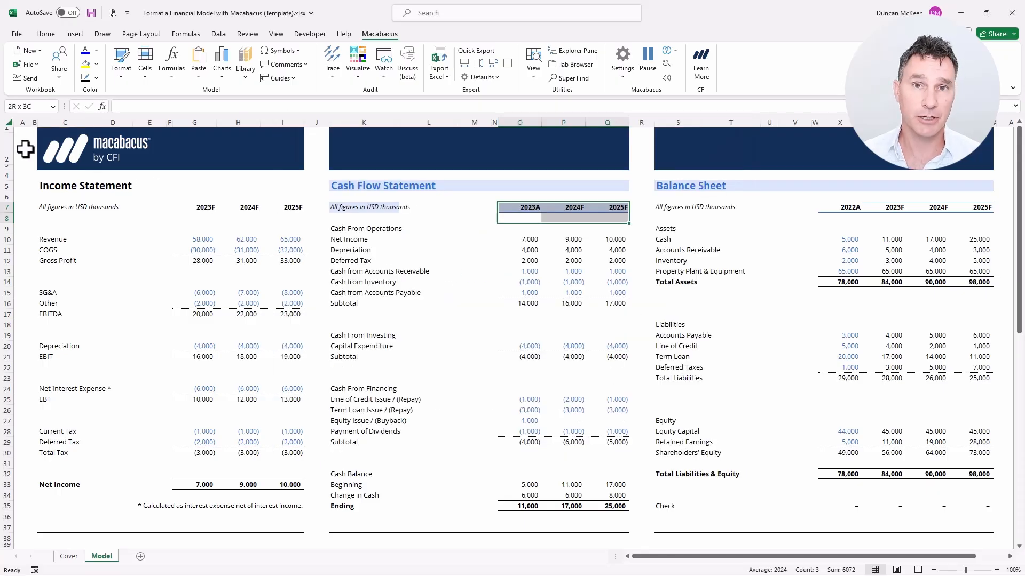
Step: Reapply the XX Schedule style from the Headings cycle to the Cash Flow Statement's title row, K5:Q5
key("Up")
key("Up")
key("ctrl+Left")
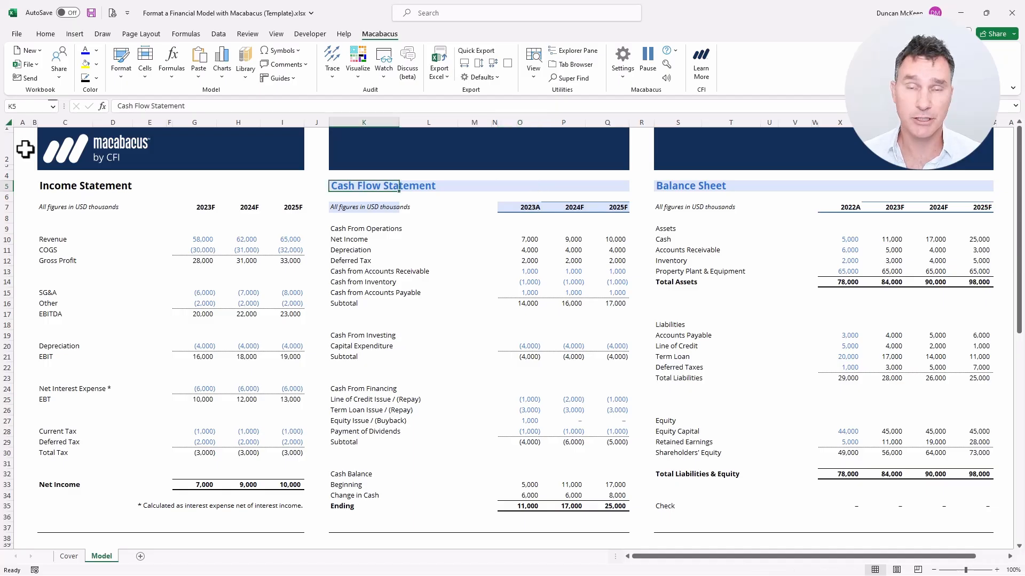
key("shift+Right")
key("shift+Right")
key("shift+Right")
key("shift+Right")
key("shift+Right")
key("shift+Right")
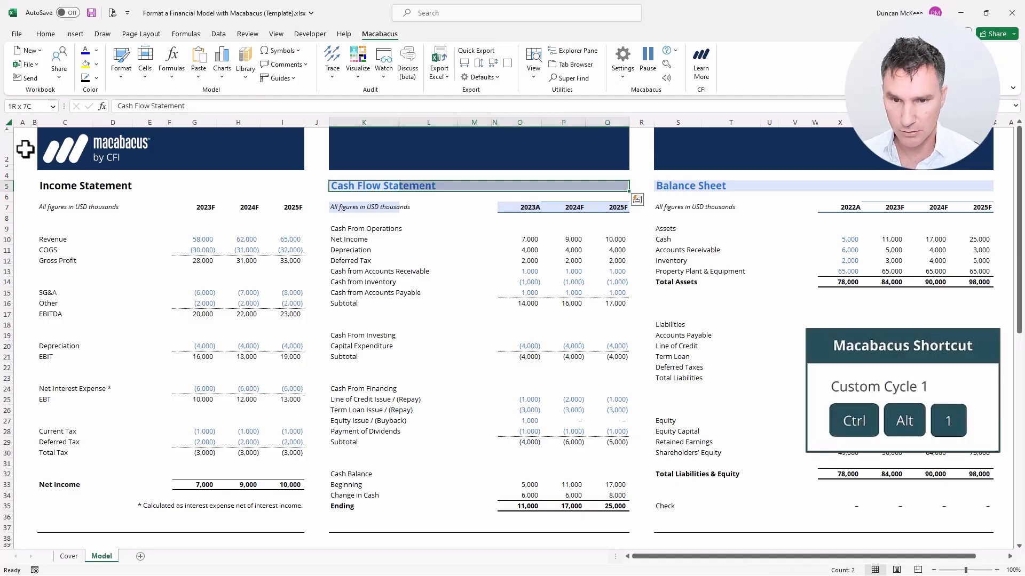
Step: Reapply the All Figures in XX style to the units note in K7 and the 20XXA style to the 2023 header in O7
key("Down")
key("Down")
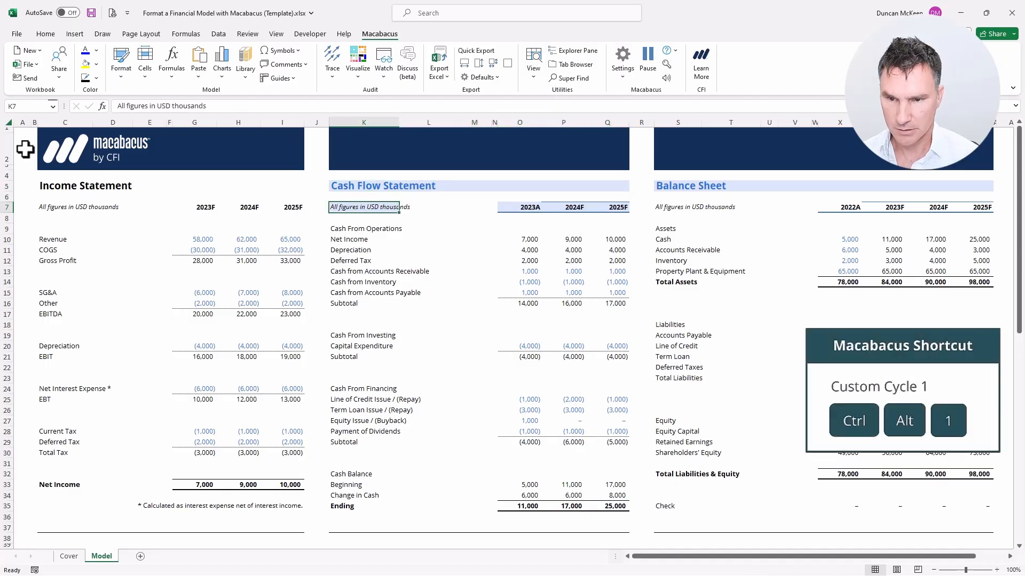
key("ctrl+Right")
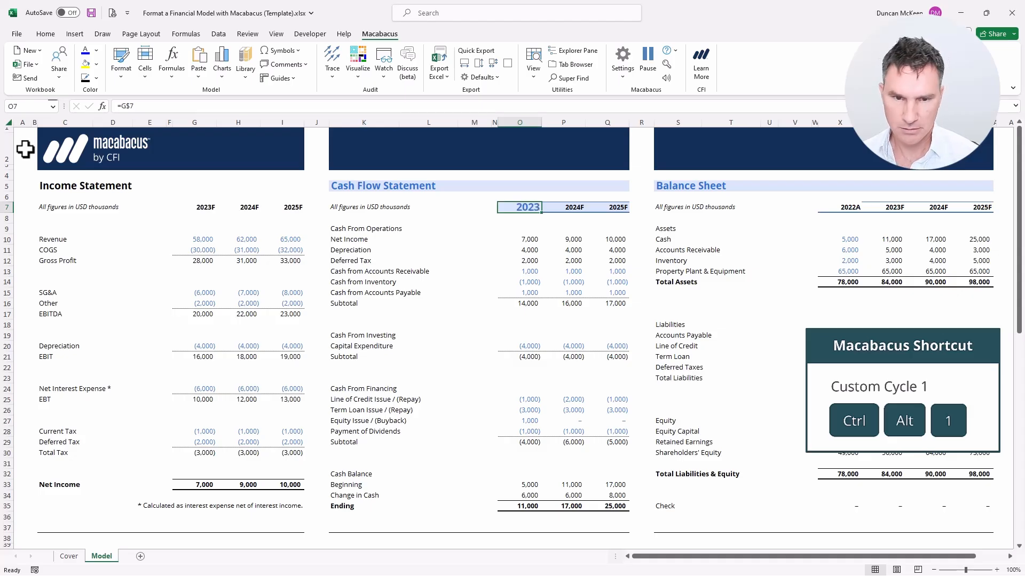
Step: Reapply the 20XXF style from the Headings cycle to the Cash Flow Statement's 2024 and 2025 headers, P7:Q7
key("Right")
key("shift+Right")
key("ctrl+alt+1")
key("ctrl+alt+1")
key("Down")
key("Down")
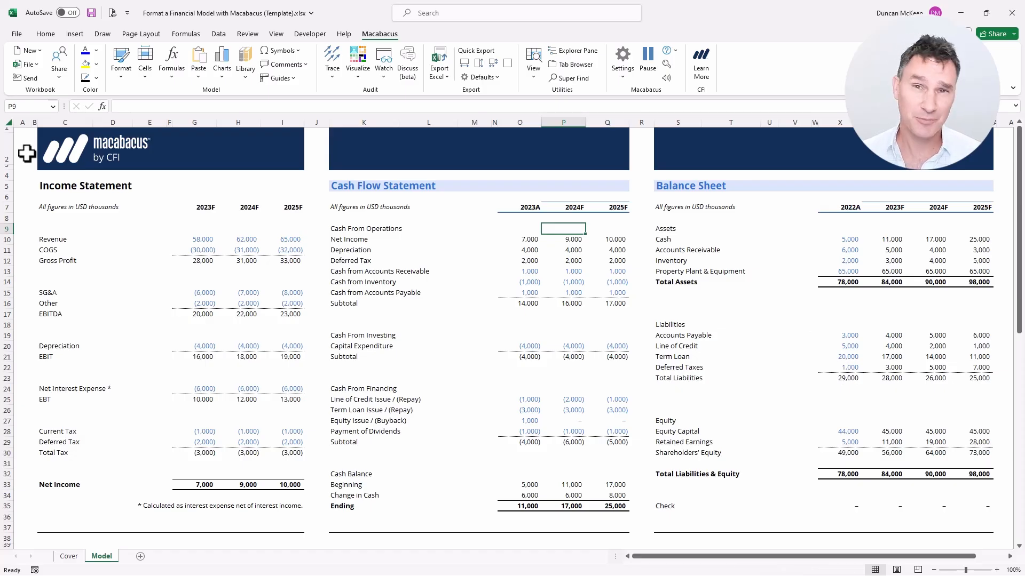
Step: Apply the 20XXF style from the Headings cycle to all three Cash Flow Statement year headers, O7:Q7
key("Left")
key("Up")
key("shift+Up")
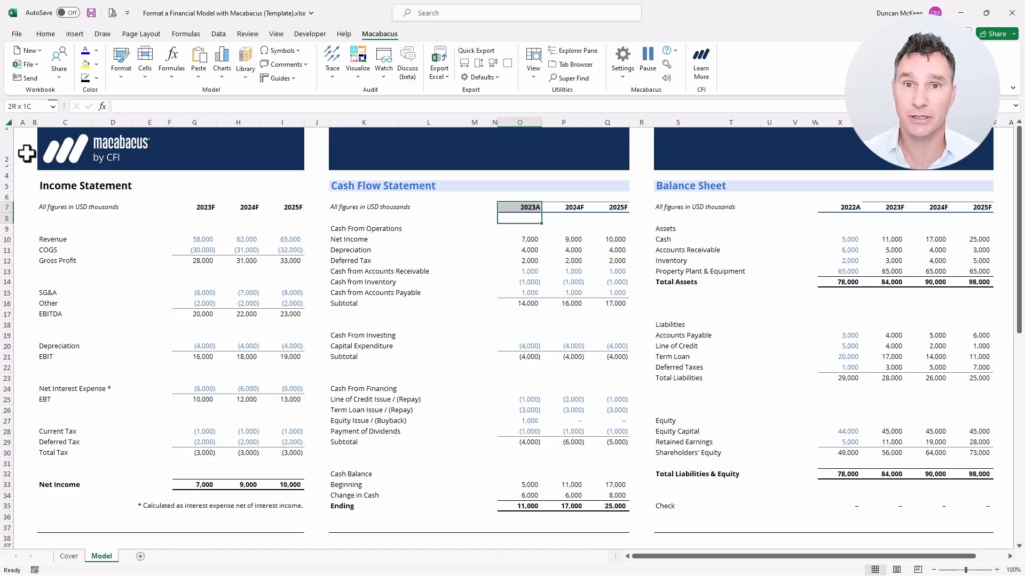
key("shift+Down")
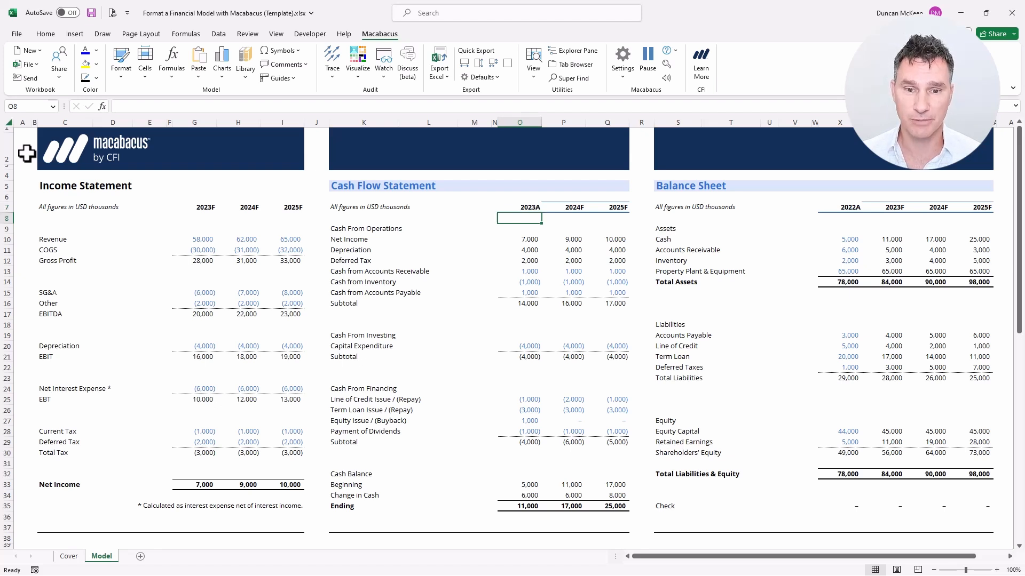
key("shift+Right")
key("shift+Right")
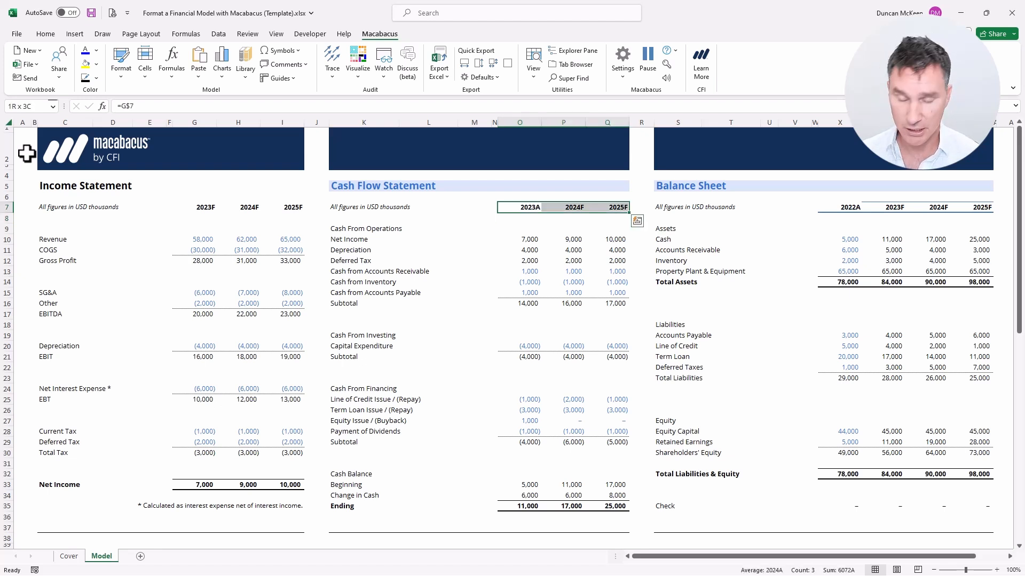
key("ctrl+alt+s")
key("ctrl+alt+s")
key("ctrl+alt+s")
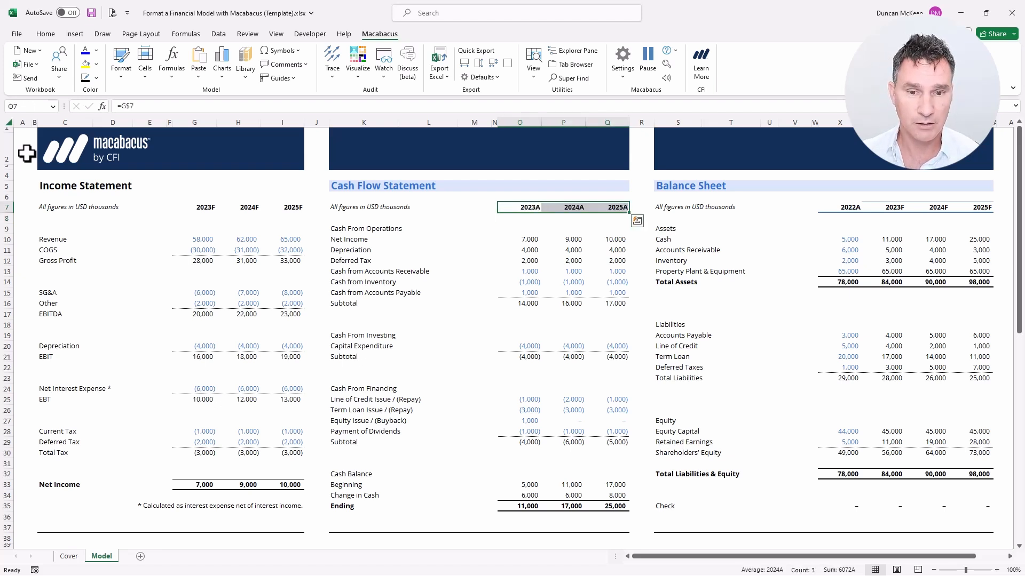
key("Down")
key("Down")
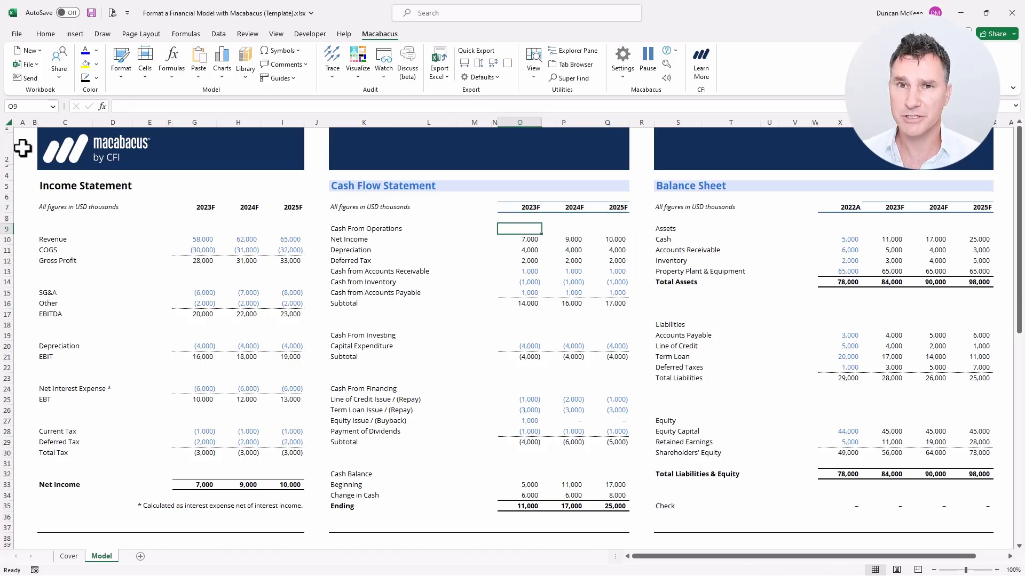
Step: Remove the bold formatting from the Income Statement's header block, C5:I7
key("ctrl+Left")
key("ctrl+Left")
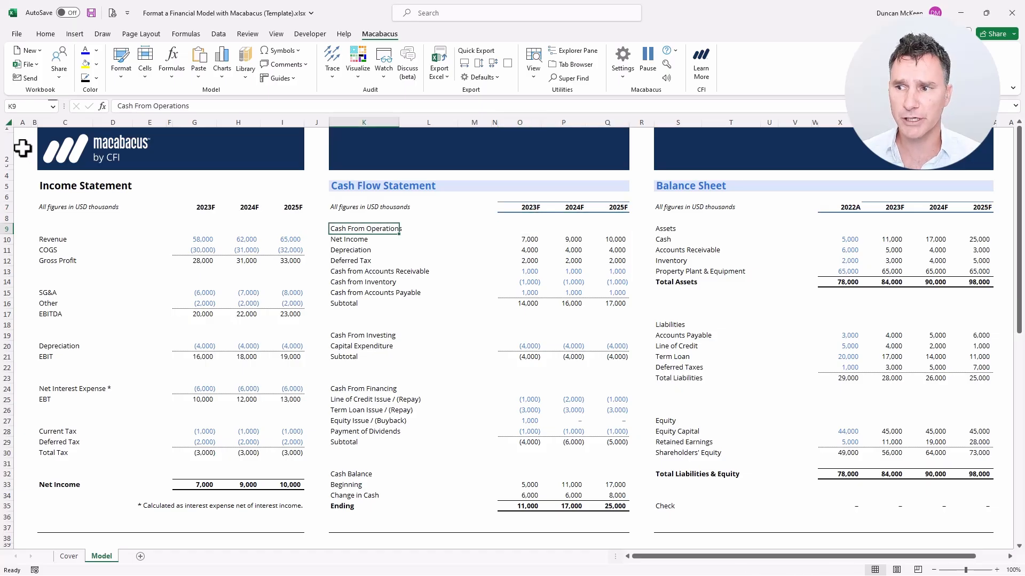
key("Right")
key("Up")
key("Up")
key("Right")
key("Up")
key("Up")
key("shift+Down")
key("shift+Down")
key("shift+Right")
key("shift+Right")
key("shift+Right")
key("shift+Right")
key("shift+Right")
key("shift+Right")
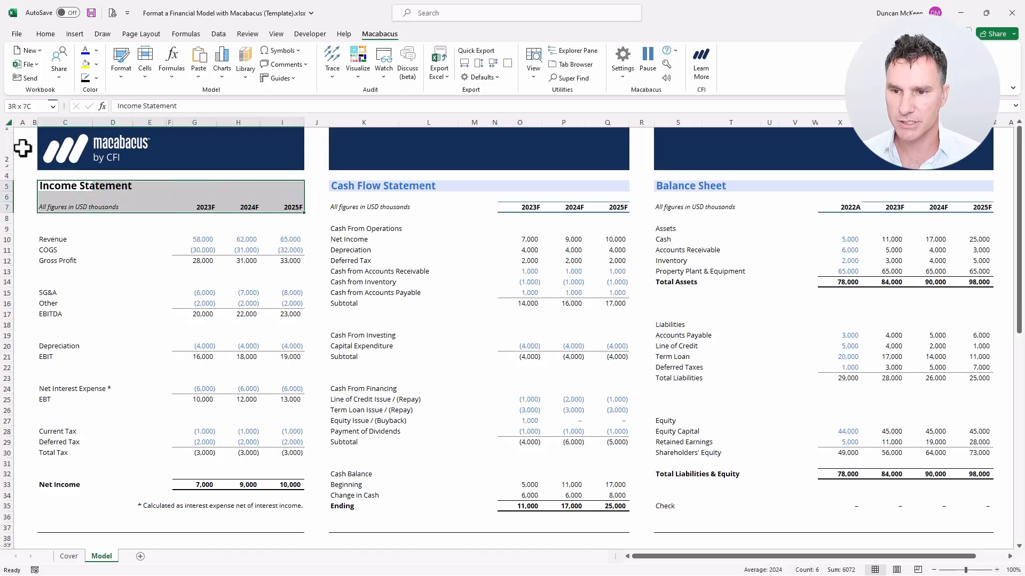
key("ctrl+b")
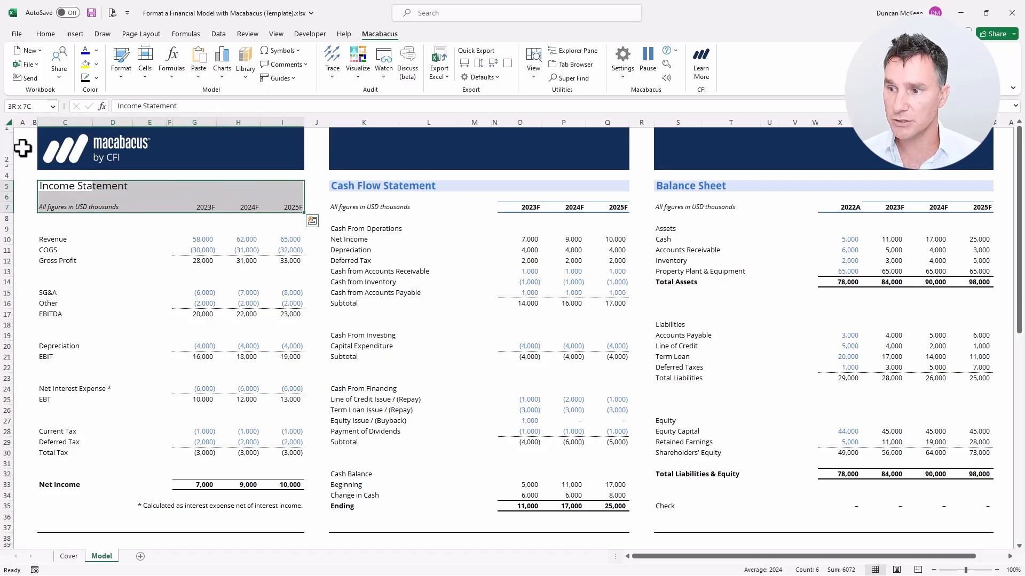
Step: Remove the italics from the Income Statement's units note in C7 and reduce its title in C5 to the body text size
key("Down")
key("Down")
key("ctrl+i")
key("Up")
key("Up")
key("ctrl+shift+g")
key("ctrl+shift+g")
Step: Change the Income Statement's year headers, G7:I7, to a plain number format with a thousands separator and no decimals
key("Right")
key("Right")
key("Right")
key("Right")
key("Down")
key("Down")
key("shift+Right")
key("shift+Right")
key("ctrl+shift+1")
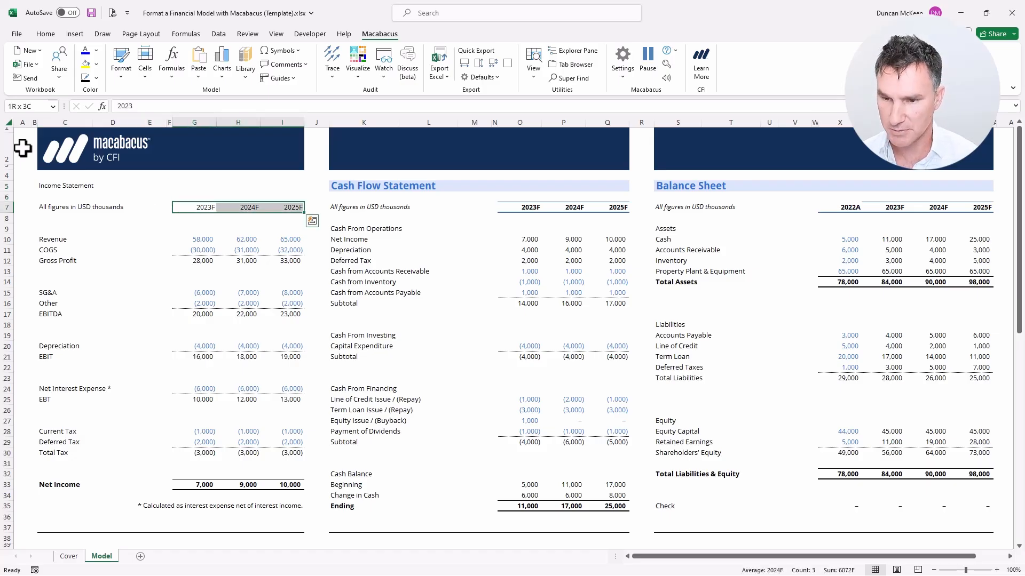
key("Down")
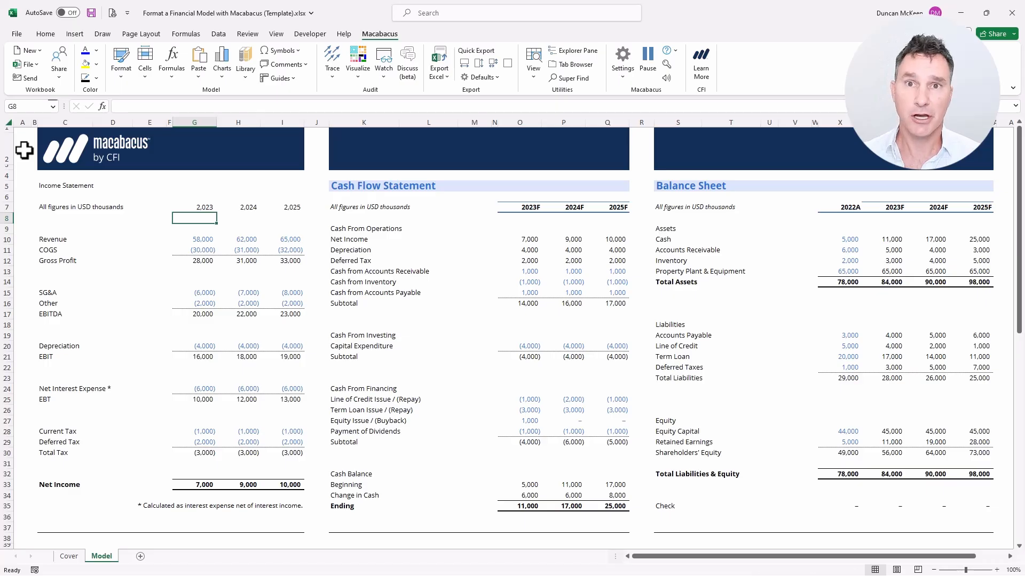
Step: Apply the XX Schedule style from the Headings cycle to the Income Statement's title row, C5:I5
key("Up")
key("Up")
key("Up")
key("Right")
key("Right")
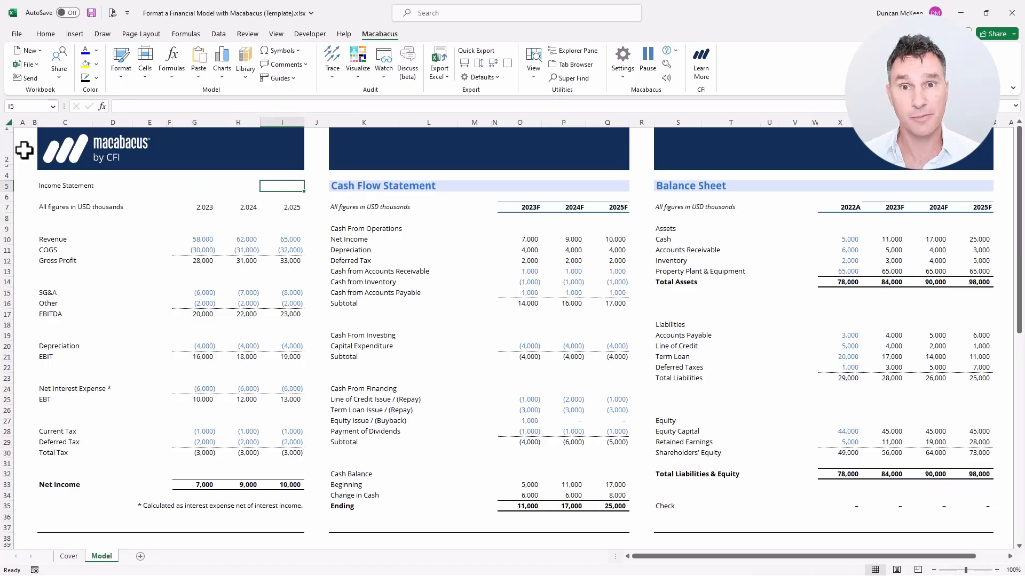
key("ctrl+shift+Left")
key("ctrl+alt+s")
Step: Apply the All Figures in XX style from the Headings cycle to the Income Statement's units note in C7
key("Down")
key("Down")
key("ctrl+Left")
key("ctrl+Left")
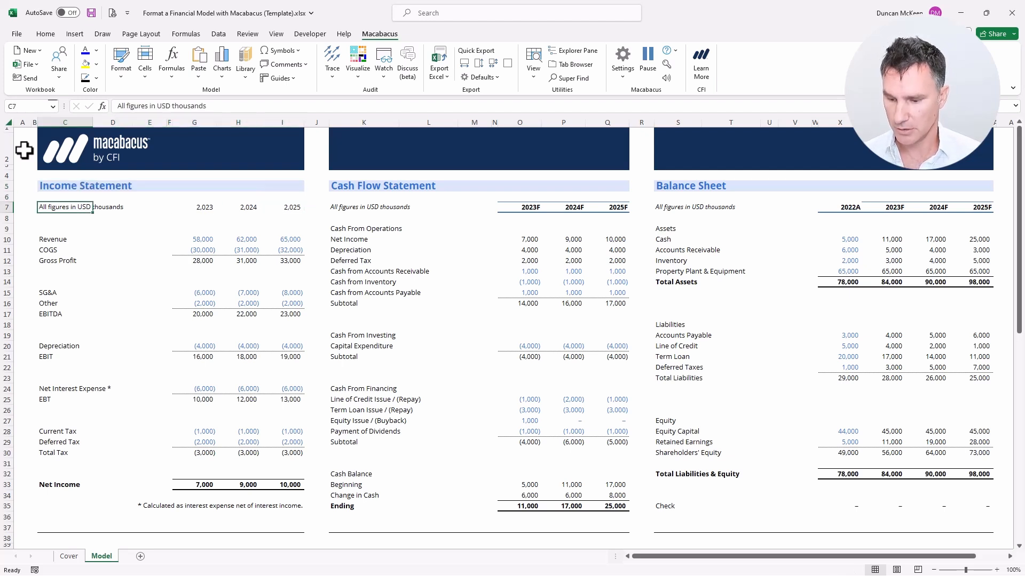
key("ctrl+i")
Step: Apply the 20XXF style from the Headings cycle to the Income Statement's year headers, G7:I7, and return to cell A1
key("ctrl+Right")
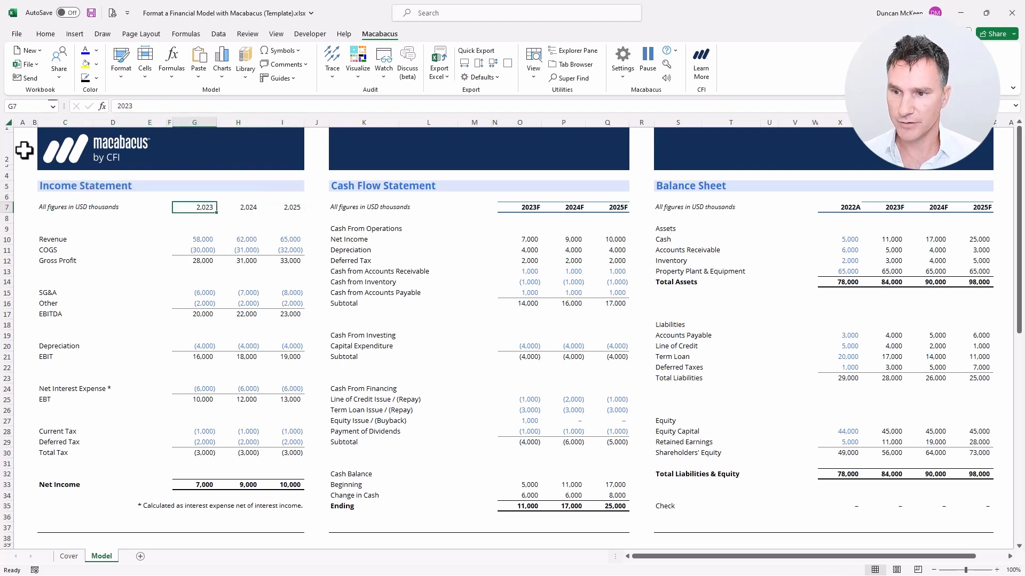
key("ctrl+shift+Right")
key("ctrl+shift+2")
key("ctrl+shift+2")
key("ctrl+b")
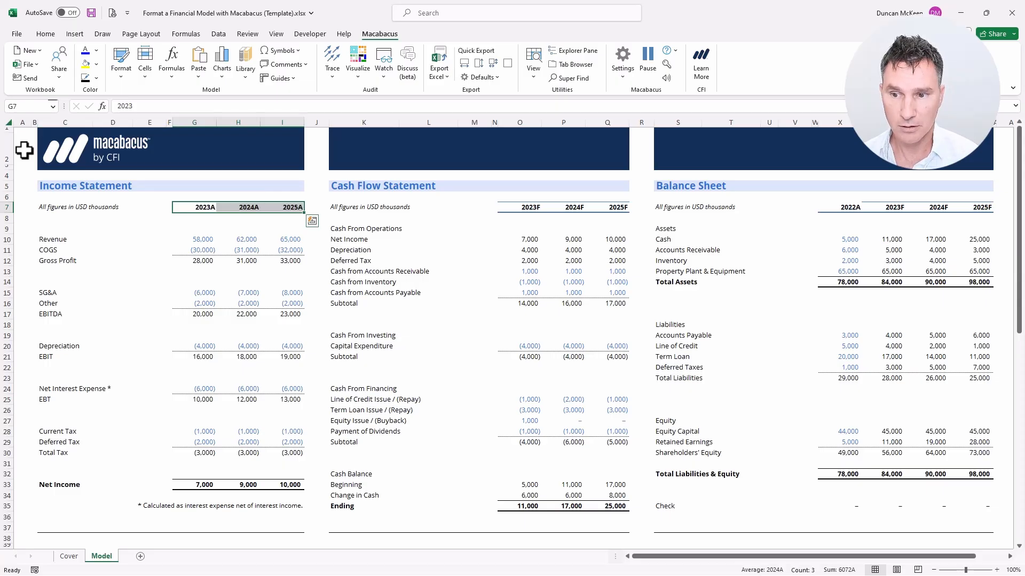
key("Down")
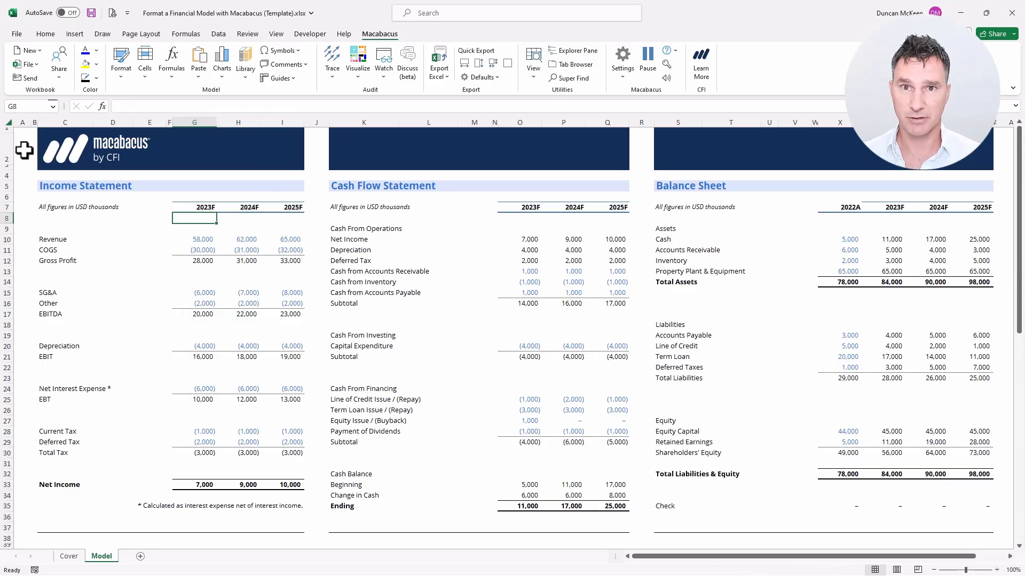
key("Home")
key("ctrl+Home")
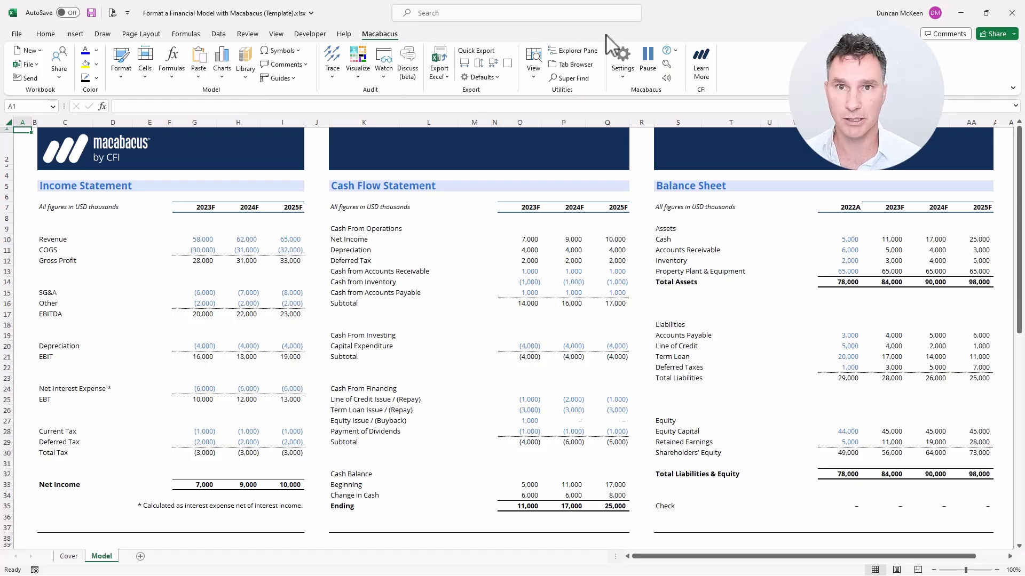
Step: Open the Macabacus Explorer pane and go to the Model sheet's conditional format at X35:AA35
key("alt")
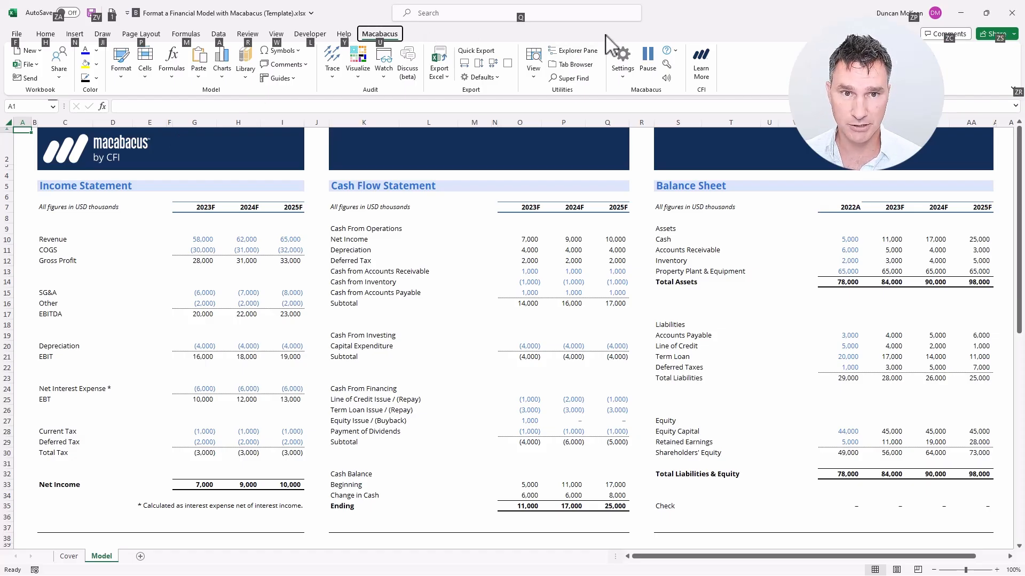
key("b")
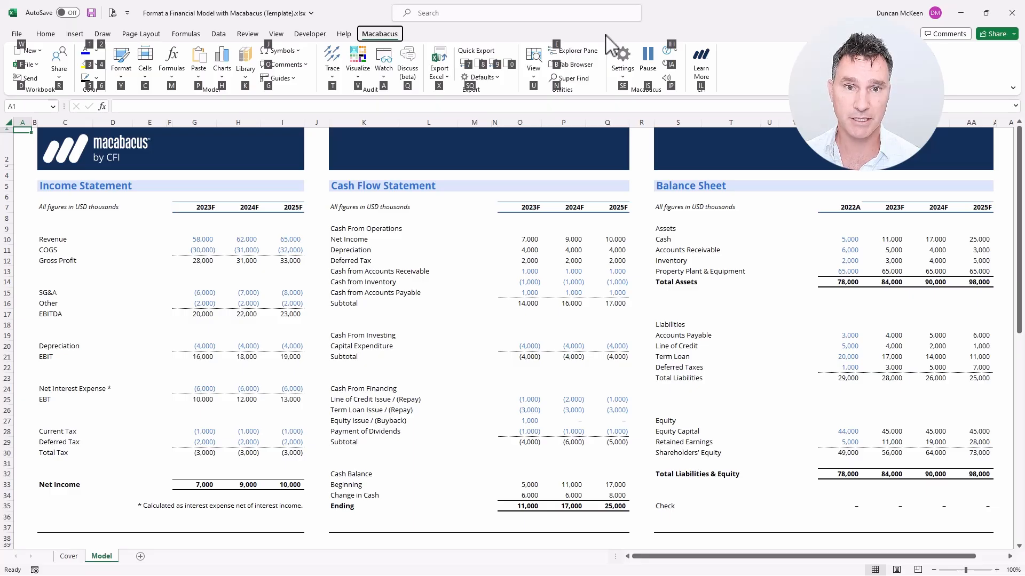
key("e")
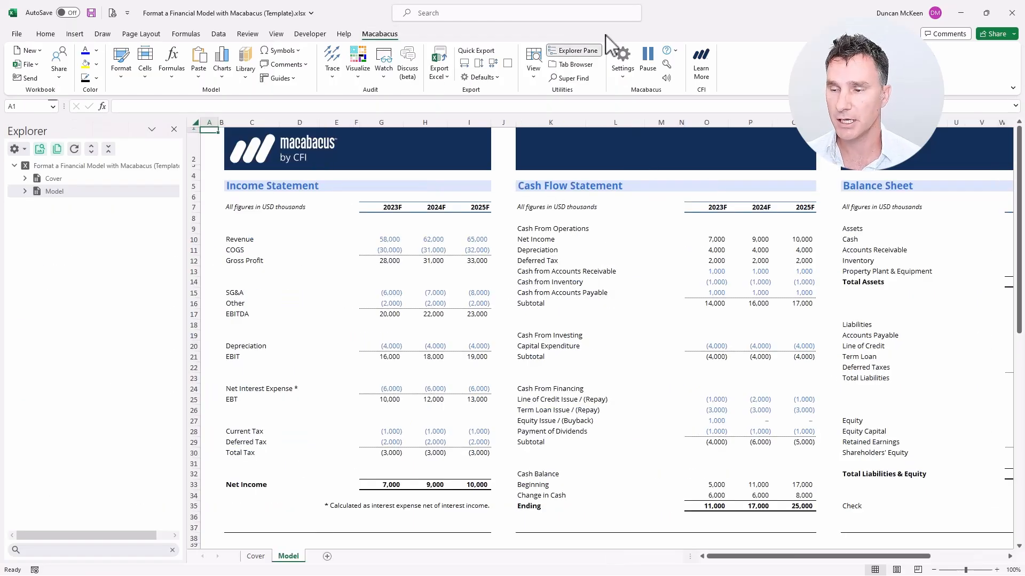
left_click(24, 191)
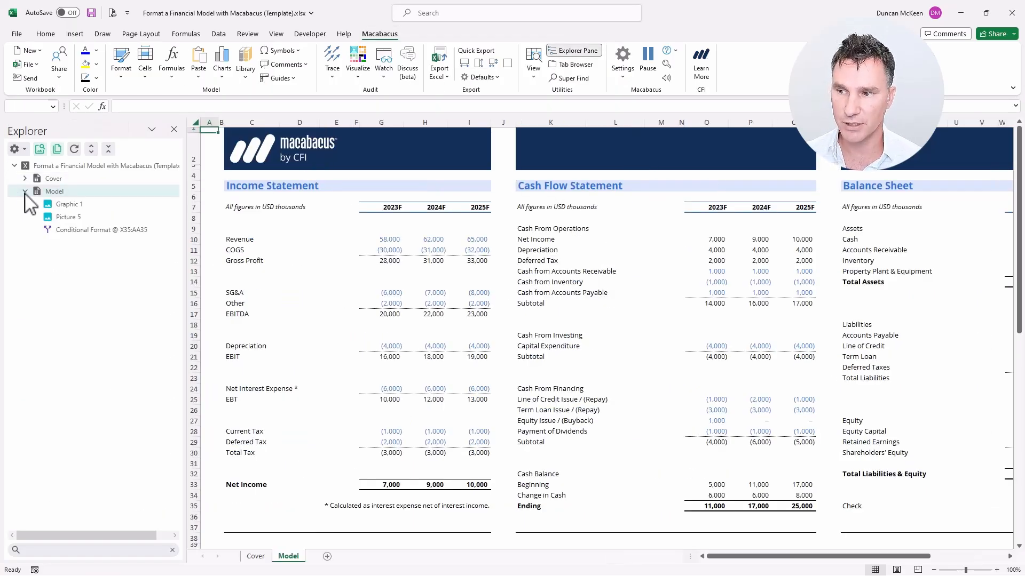
left_click(76, 232)
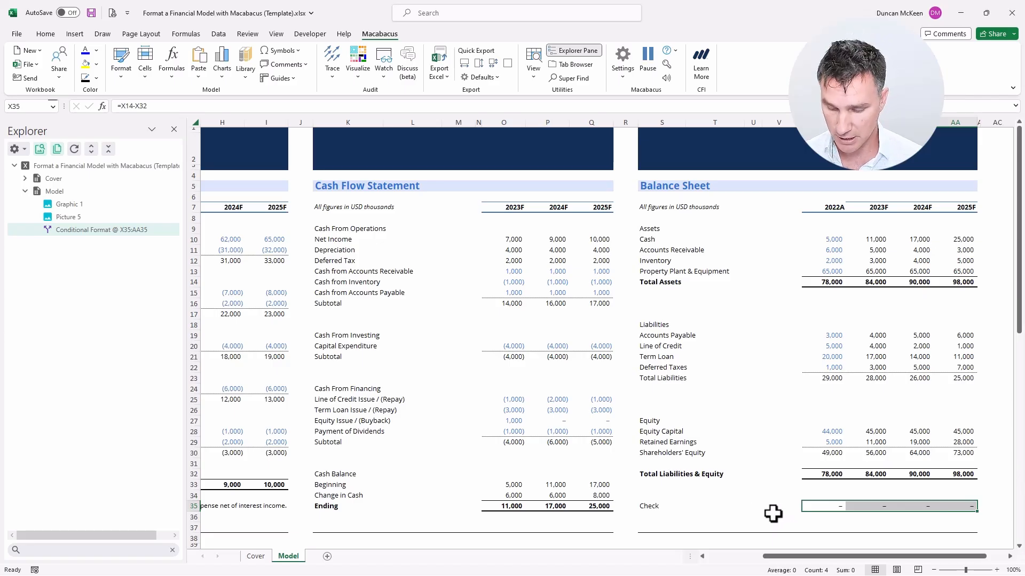
Step: Close the Explorer pane and return to cell A1
key("alt")
key("y")
key("e")
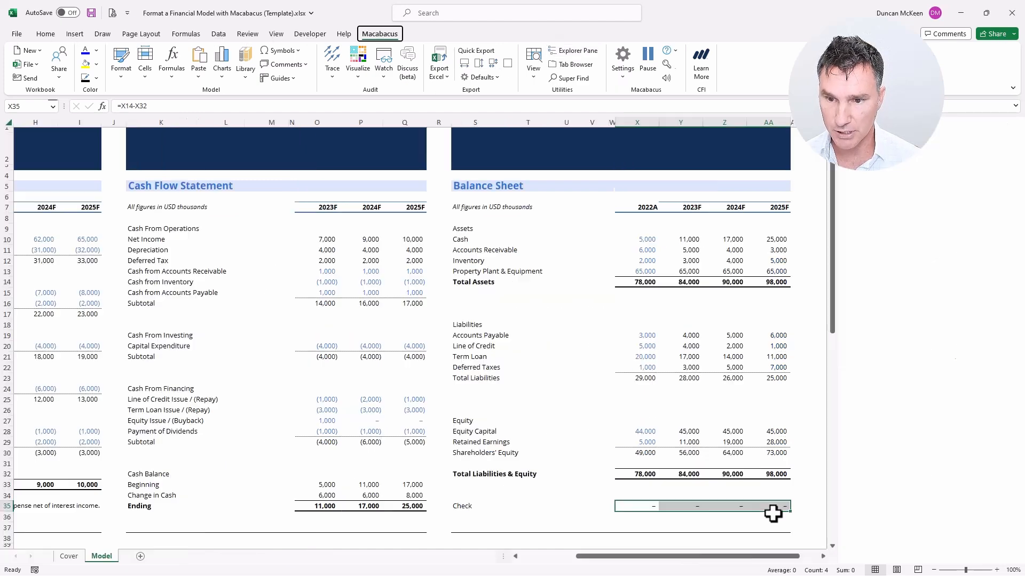
key("ctrl+Left")
key("ctrl+Left")
key("ctrl+Left")
key("ctrl+Home")
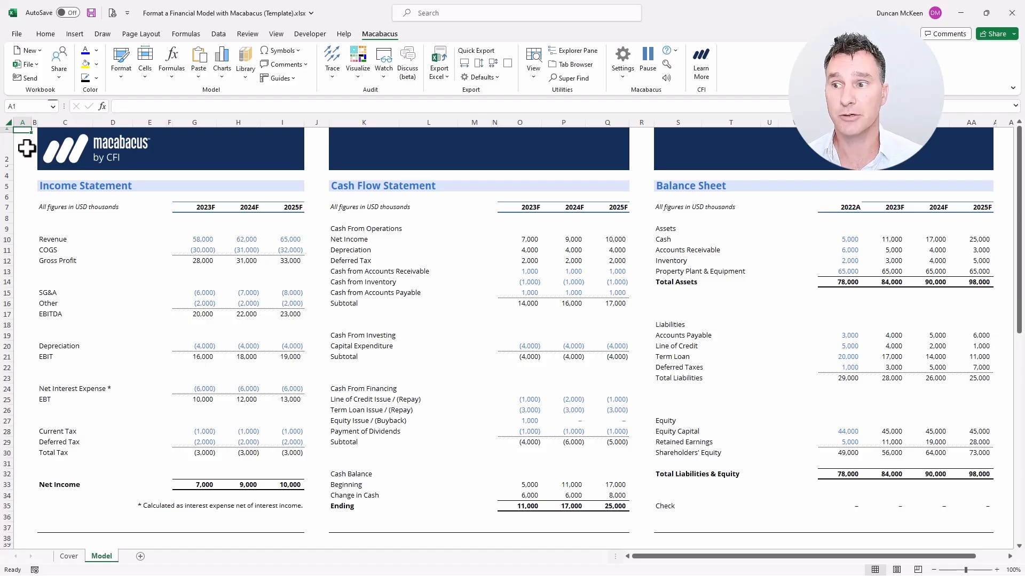
Step: Change the Balance Sheet's 2022A Equity Capital in X28 to the formula =44000+1000
key("Down")
key("Down")
key("Down")
key("ctrl+Right")
key("ctrl+Right")
key("ctrl+Right")
key("ctrl+Down")
key("ctrl+Down")
key("ctrl+Down")
key("ctrl+Down")
key("ctrl+Down")
key("Down")
key("ctrl+Right")
key("F2")
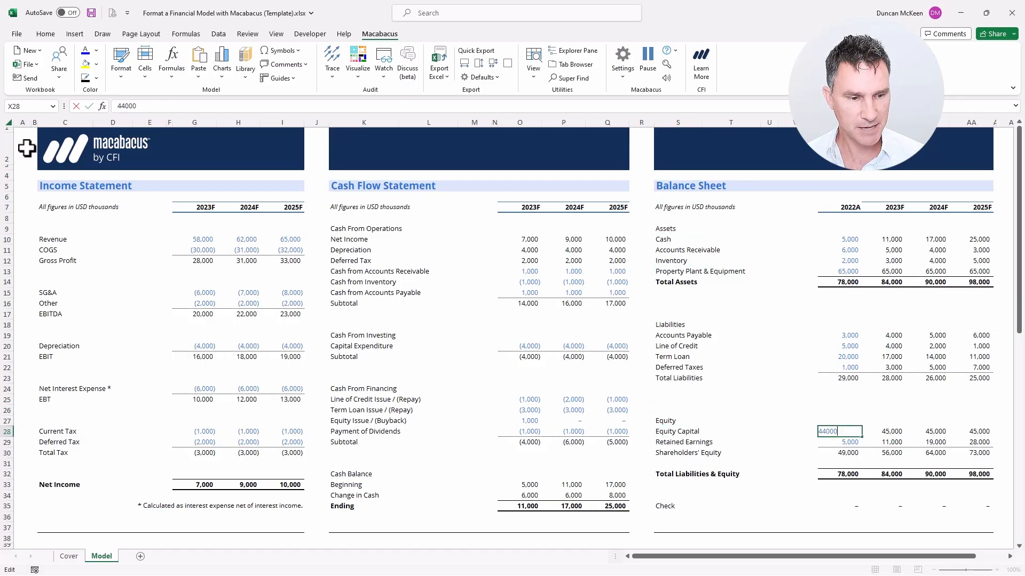
type("=44000")
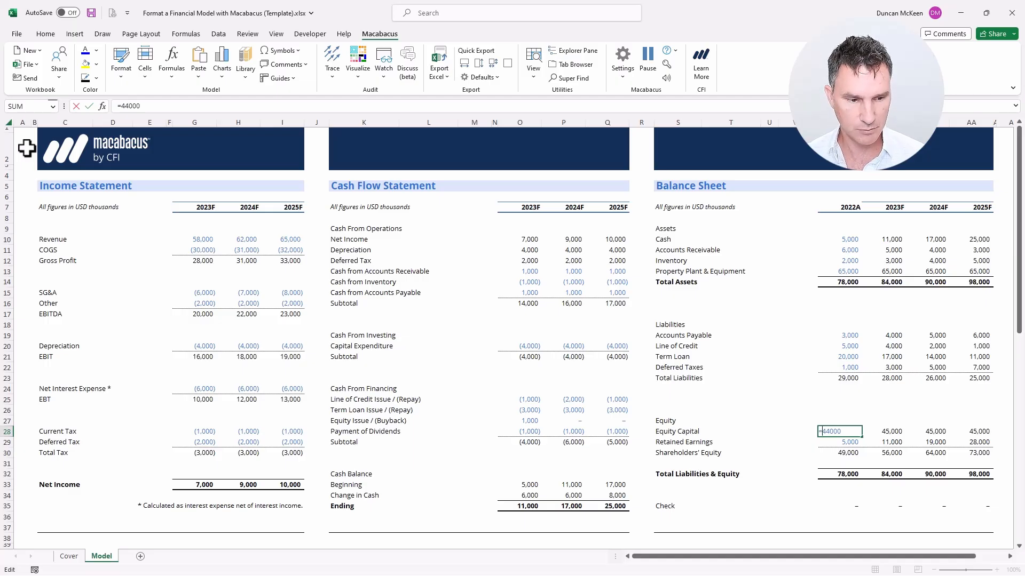
type("+1000")
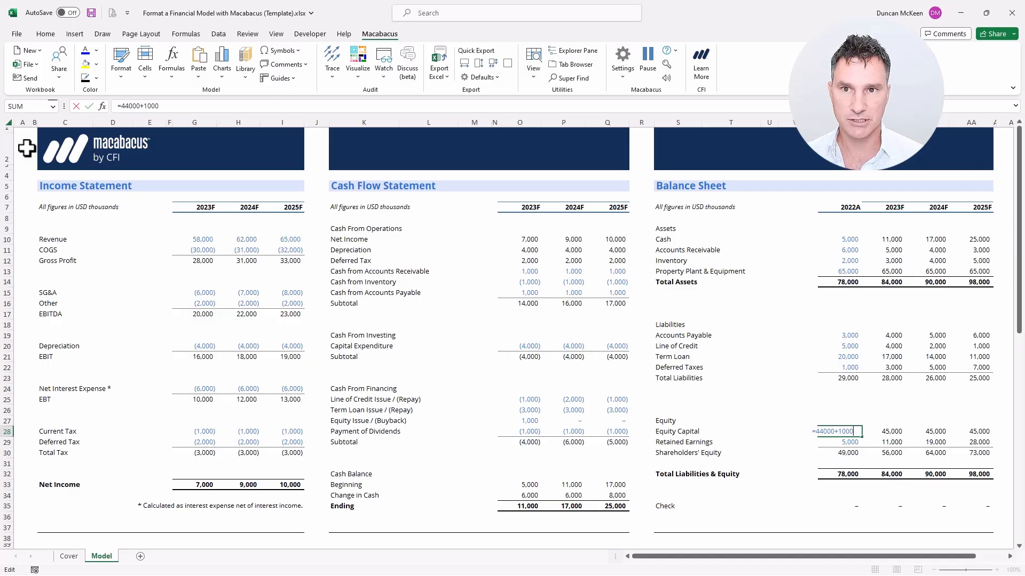
key("Return")
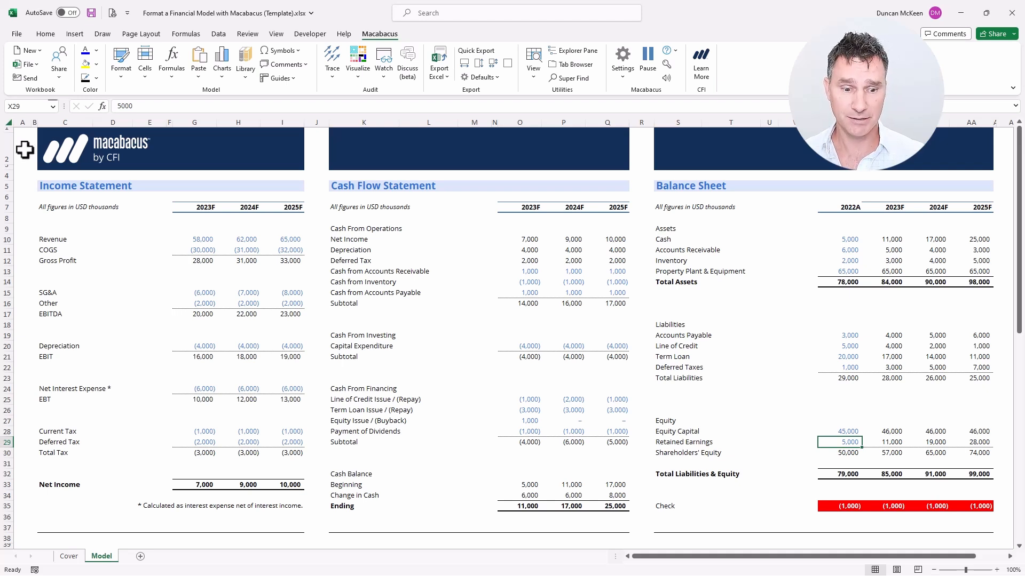
Step: Highlight the 2022A Equity Capital cell, X28, with the light orange fill from the Macabacus fill color cycle
key("Up")
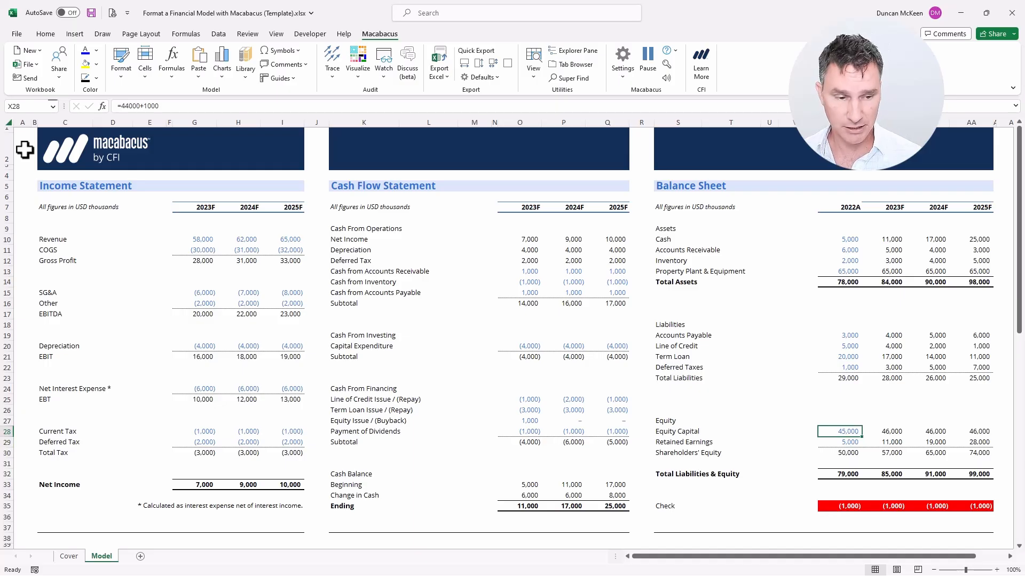
key("ctrl+shift+k")
key("Up")
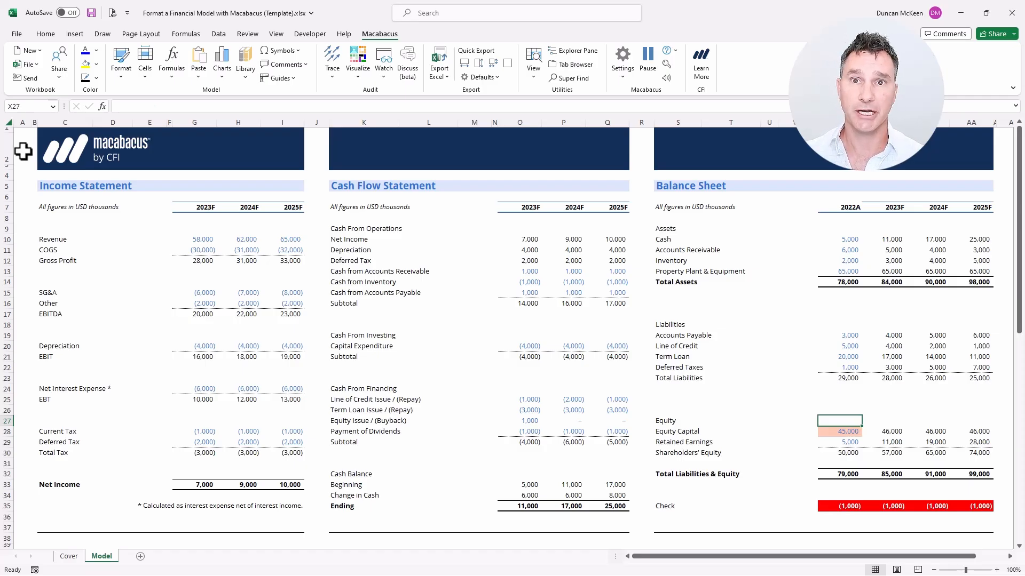
Step: Look up the RGB values of the bright orange in the CFI color palette in the Macabacus settings
left_click(632, 80)
left_click(640, 94)
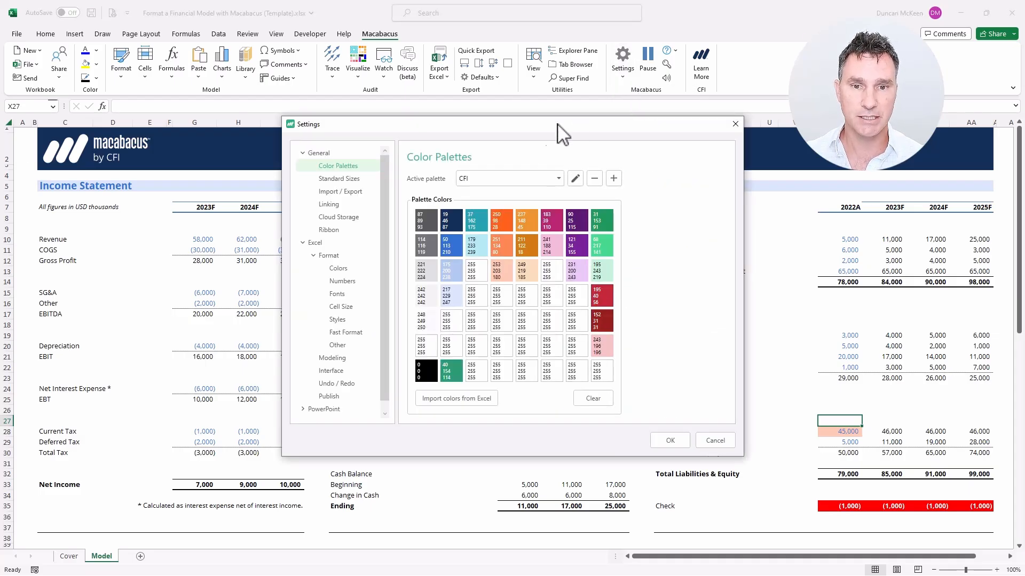
left_click_drag(538, 125, 792, 166)
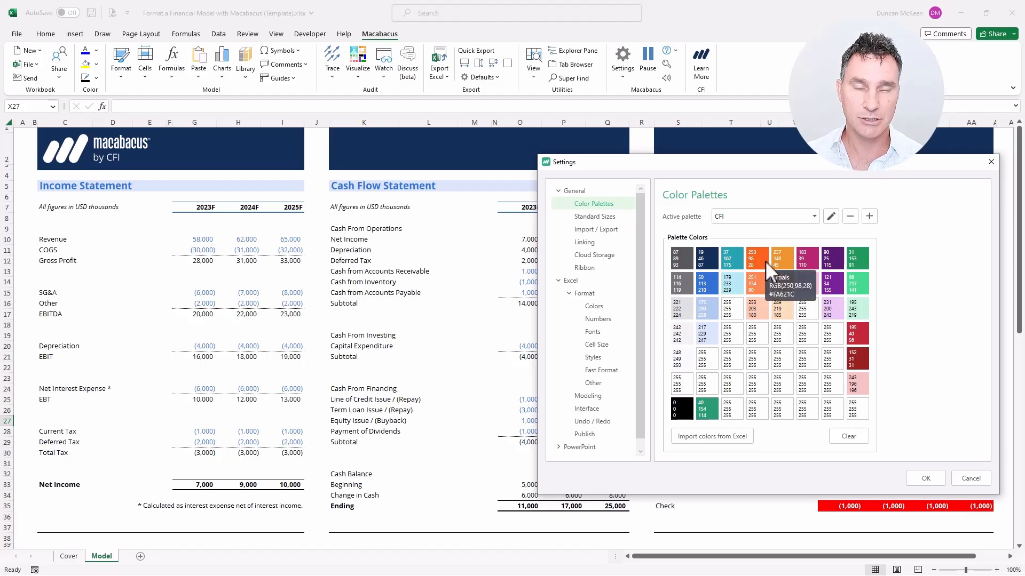
key("Escape")
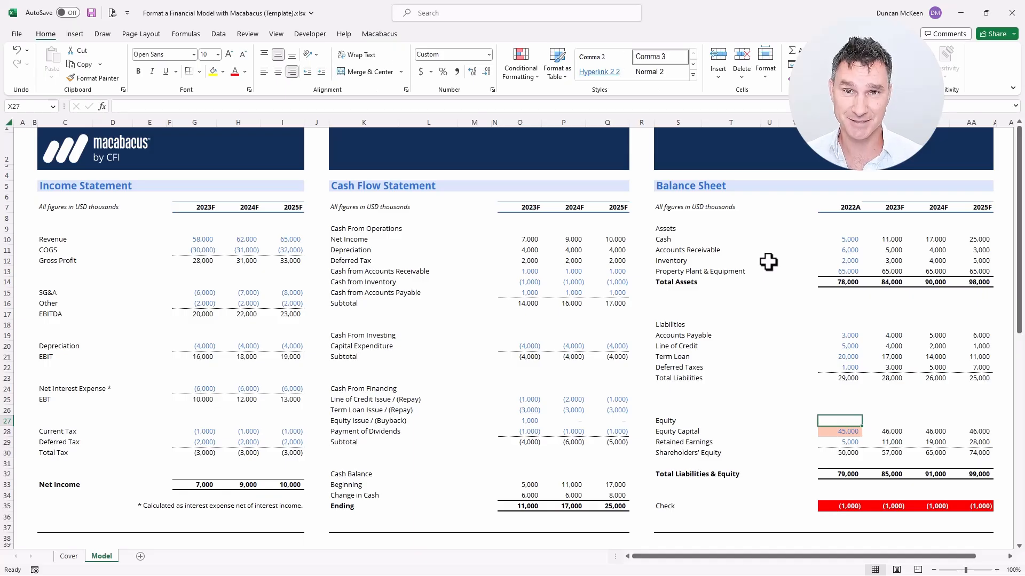
Step: Select the balance check cells X35:AA35 and open their conditional formatting rule =X35<>0 for editing
key("Down")
key("Down")
key("Down")
key("Down")
key("Down")
key("Down")
key("Down")
key("Down")
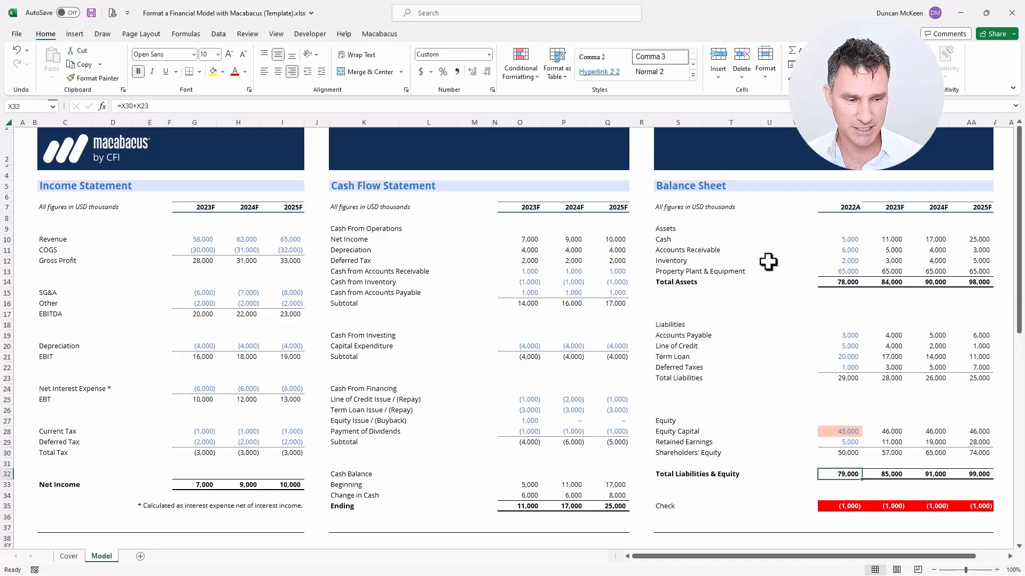
key("ctrl+shift+Right")
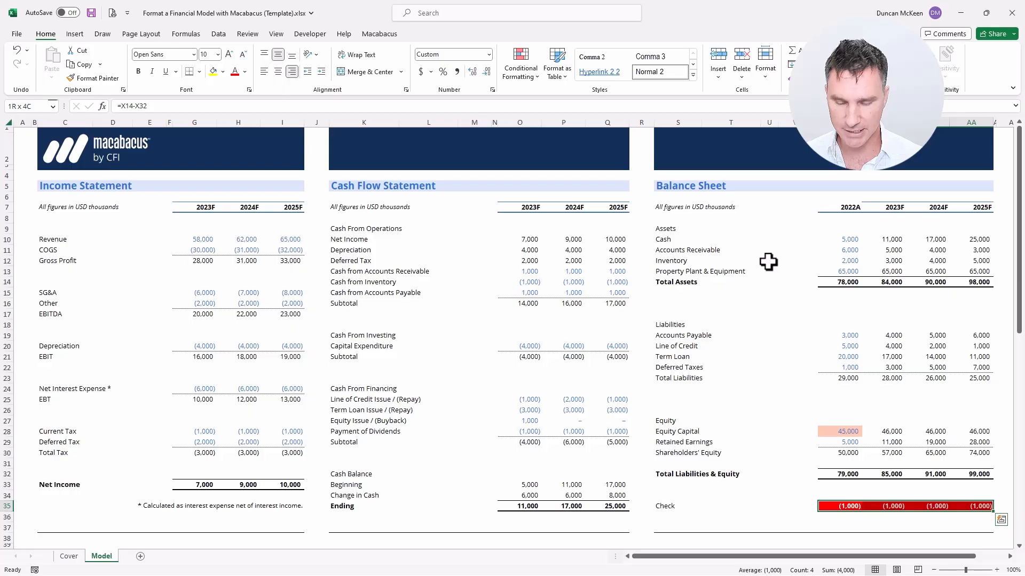
key("alt")
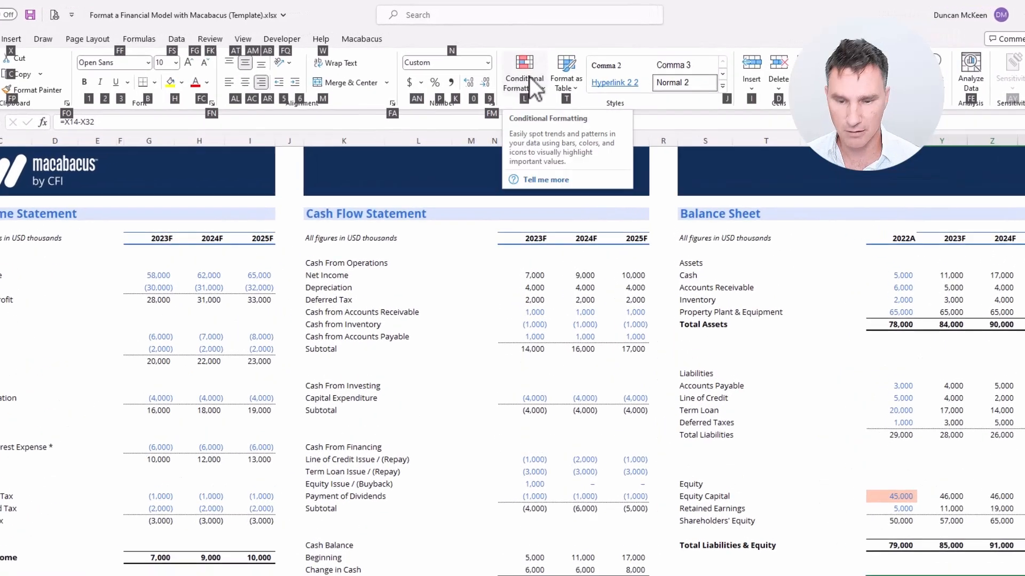
key("l")
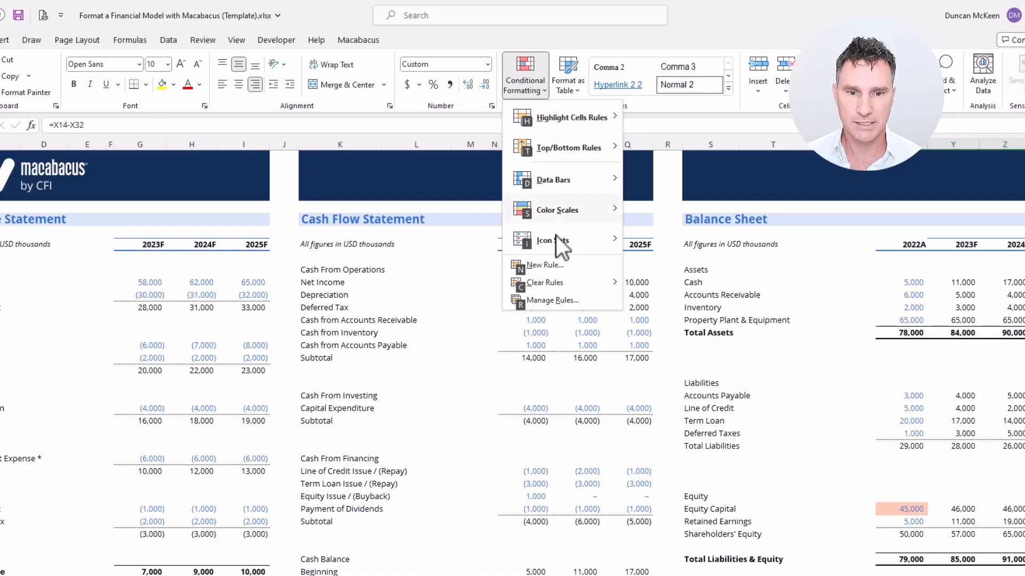
left_click(550, 301)
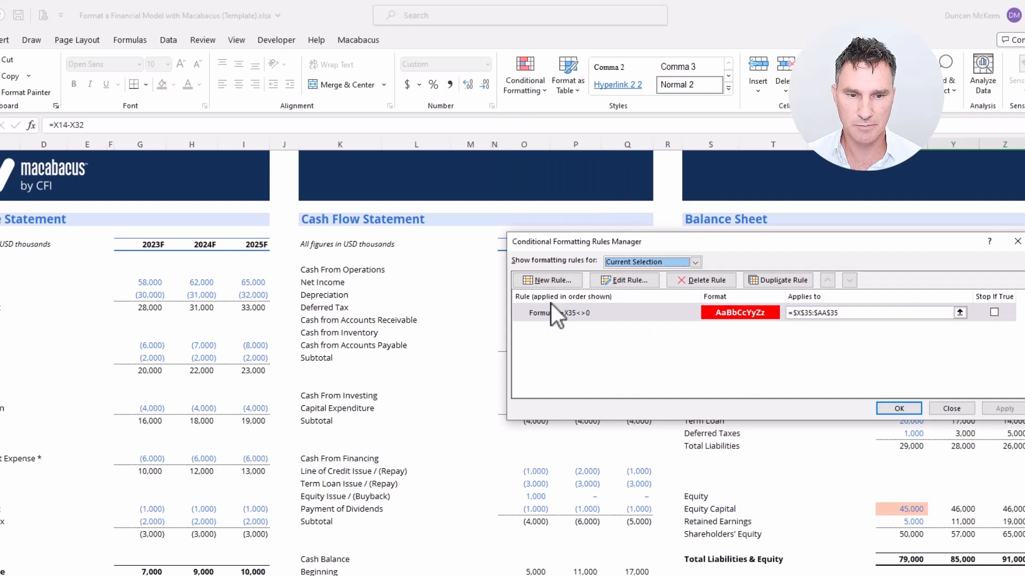
left_click(624, 281)
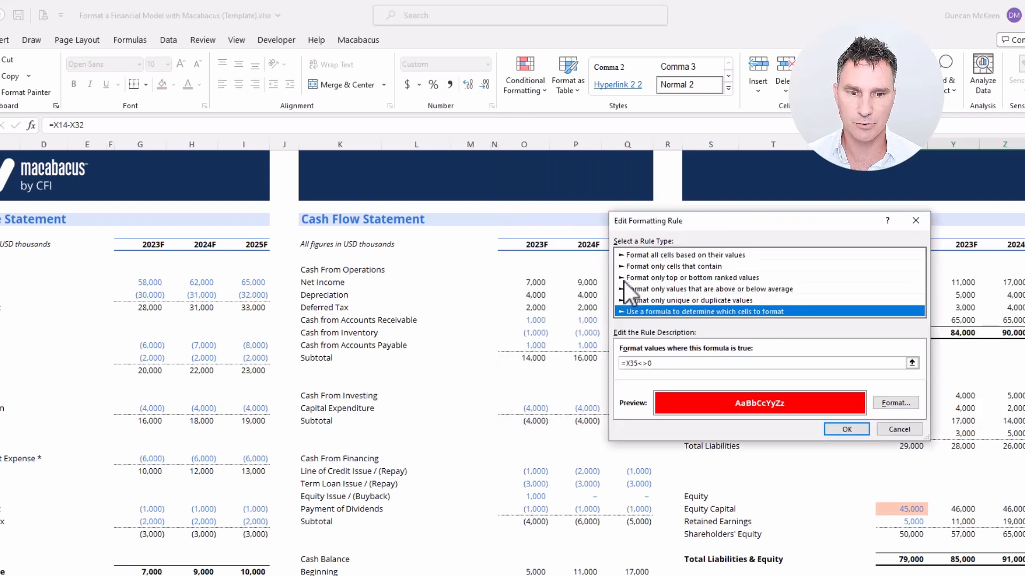
Step: Set the balance check rule's fill to the custom color RGB 250, 98, 28 and apply the rule
left_click(901, 405)
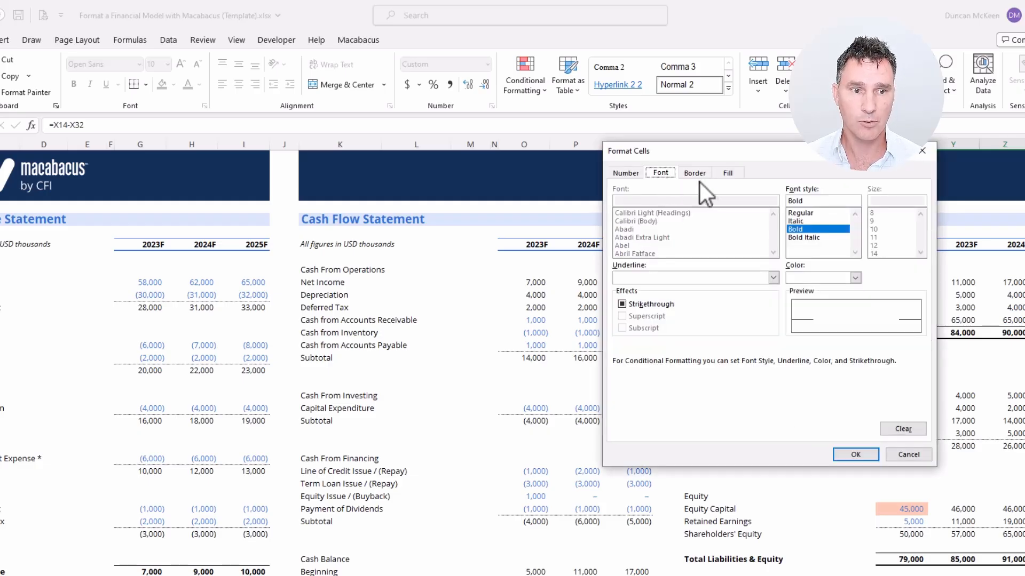
left_click(729, 174)
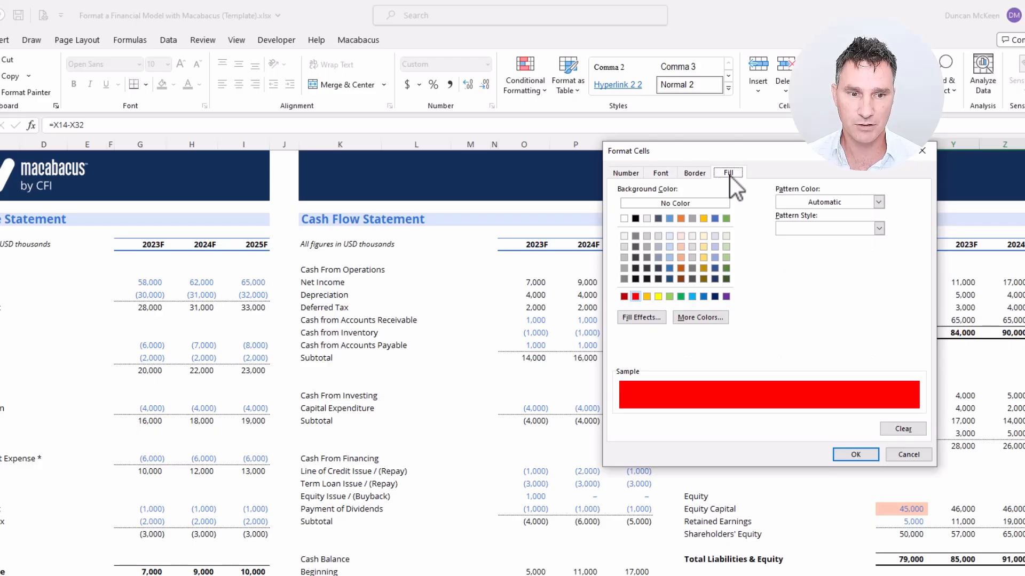
left_click(694, 317)
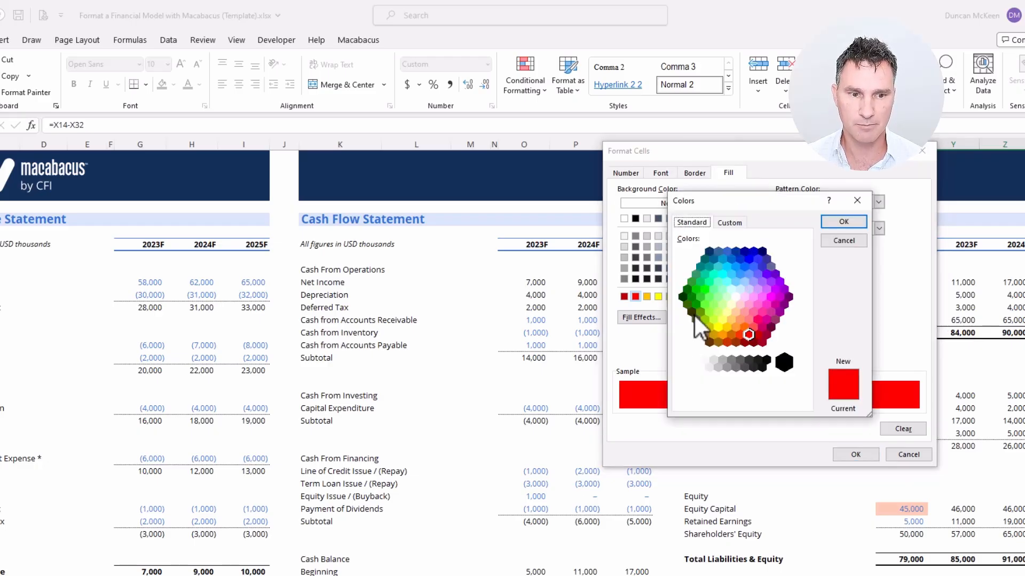
left_click(730, 223)
double_click(734, 358)
type("250")
key("Tab")
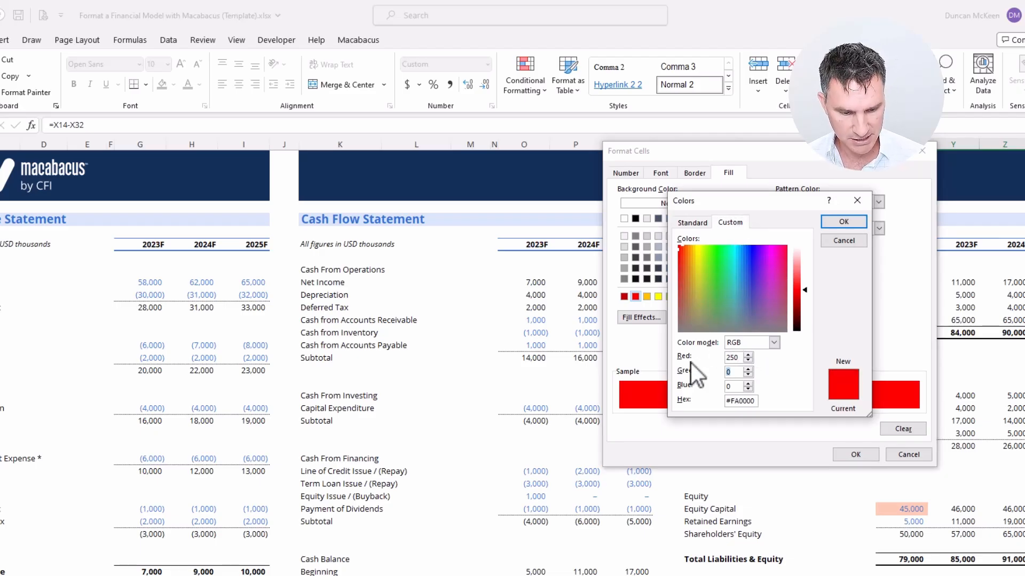
type("98")
key("Tab")
type("28")
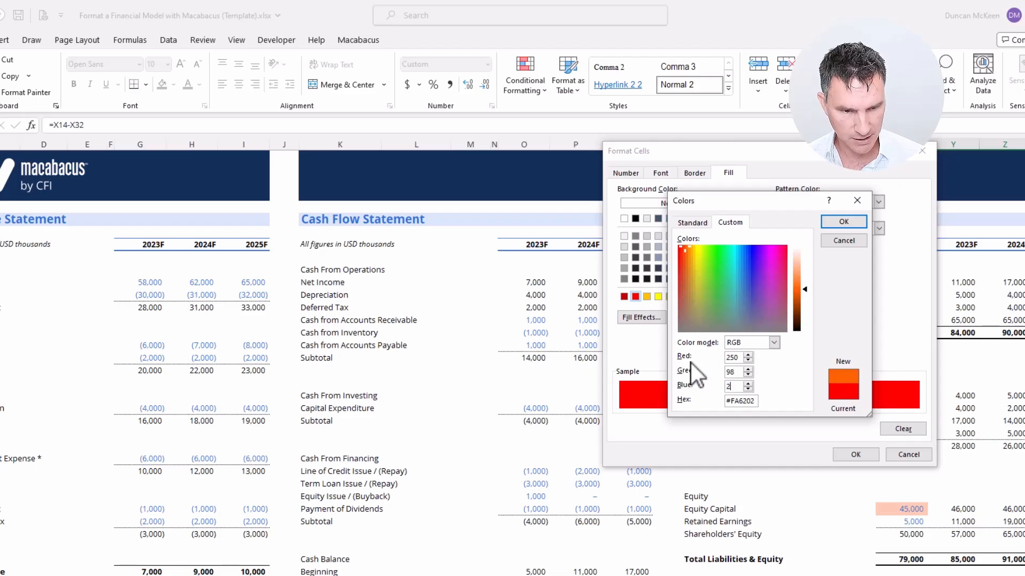
left_click(836, 222)
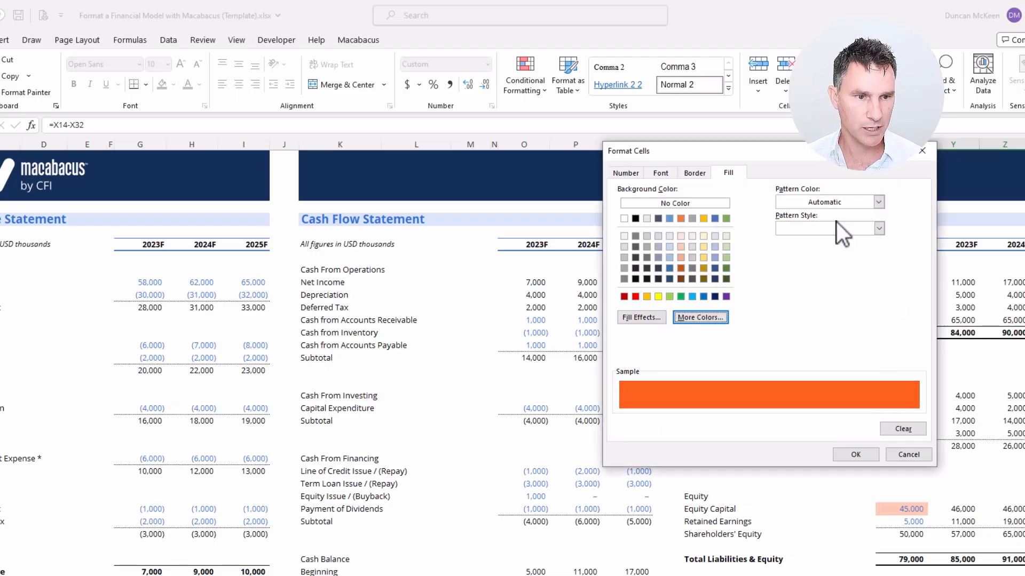
left_click(856, 455)
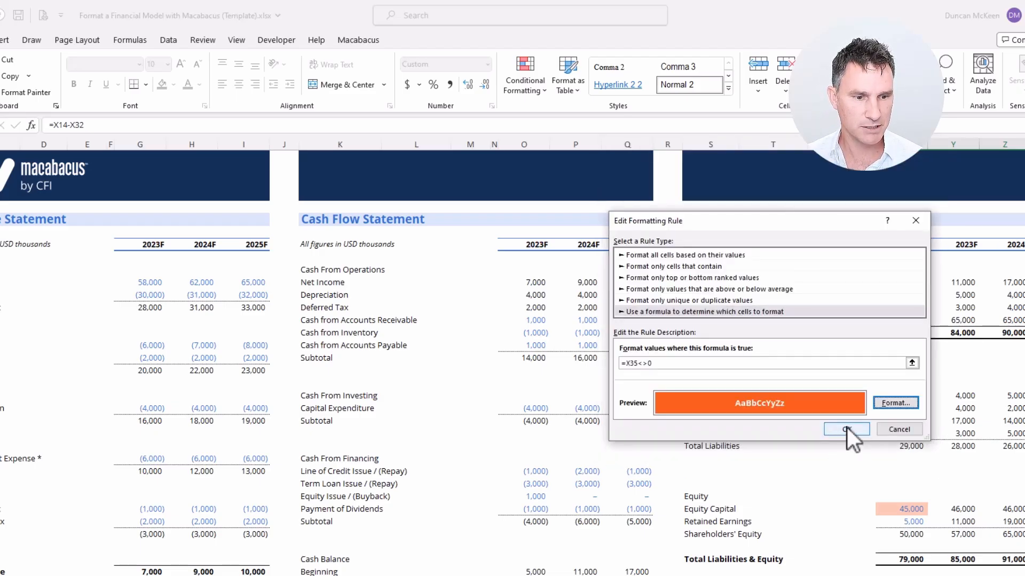
left_click(847, 428)
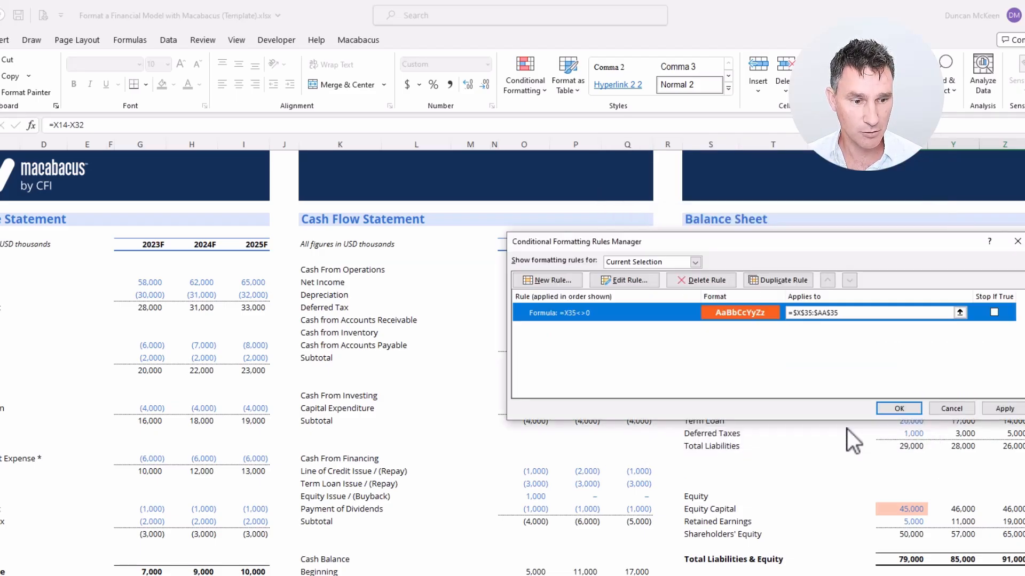
left_click(1001, 408)
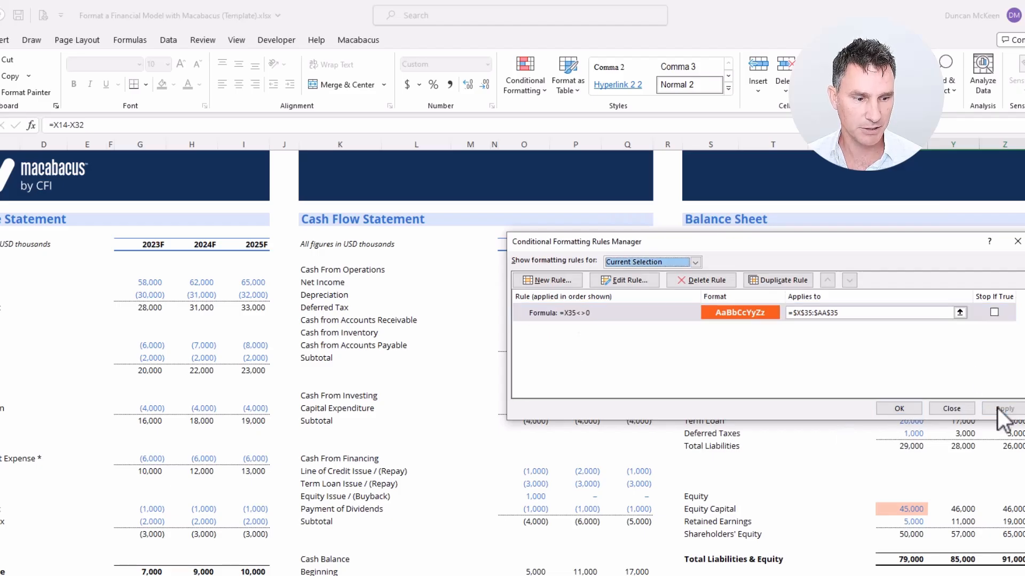
left_click(897, 408)
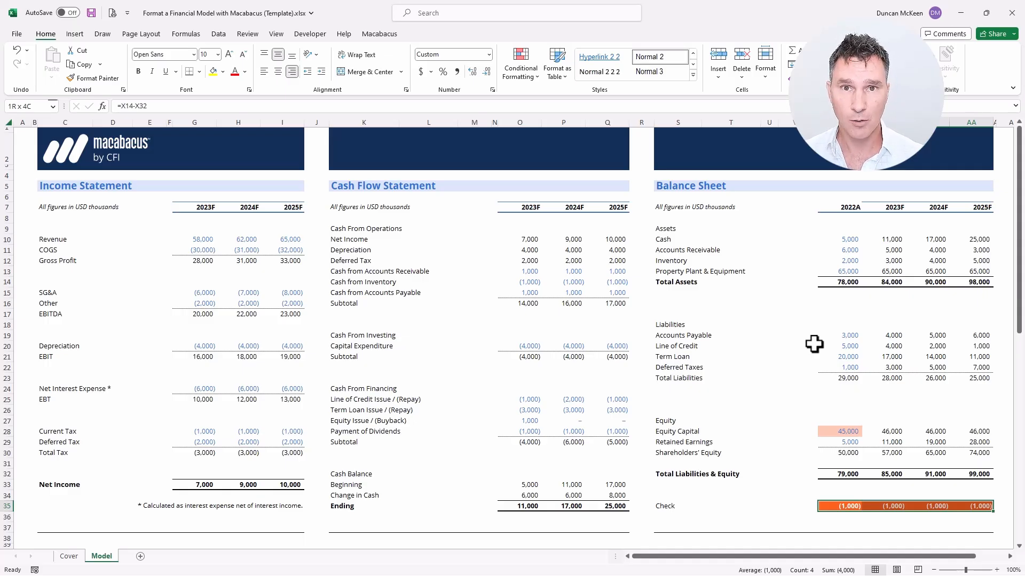
Step: Fill X34:AA34, directly above the balance check values, with the bright orange from the Macabacus fill color cycle
key("Up")
key("shift+Right")
key("shift+Right")
key("shift+Right")
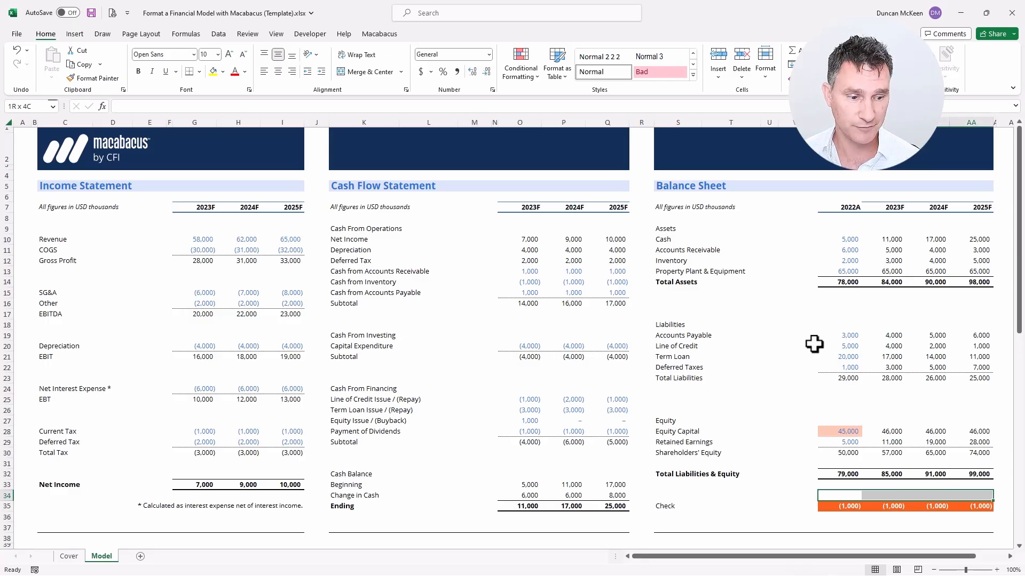
key("ctrl+shift+k")
key("ctrl+shift+k")
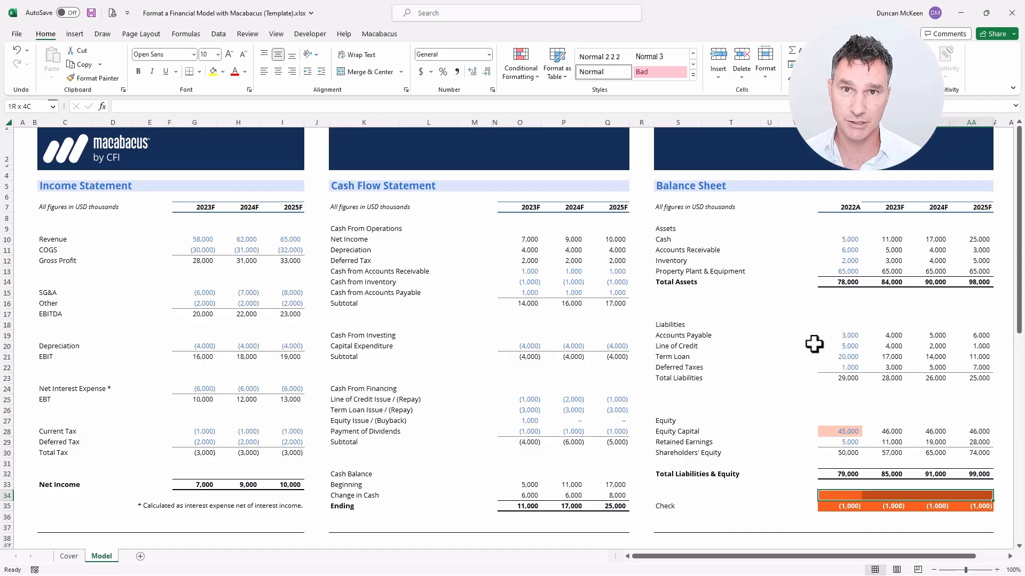
Step: Clear the orange fill from X34:AA34, directly above the balance check values
key("Left")
key("shift+Right")
key("shift+Down")
key("shift+Left")
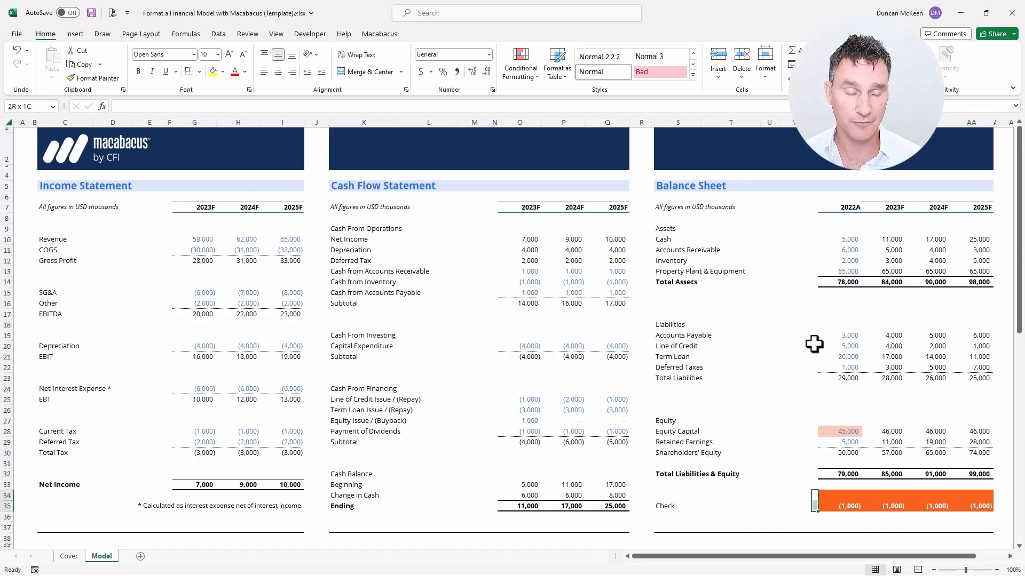
key("Down")
key("Up")
key("Up")
key("Right")
key("shift+Down")
key("shift+Right")
key("shift+Right")
key("shift+Right")
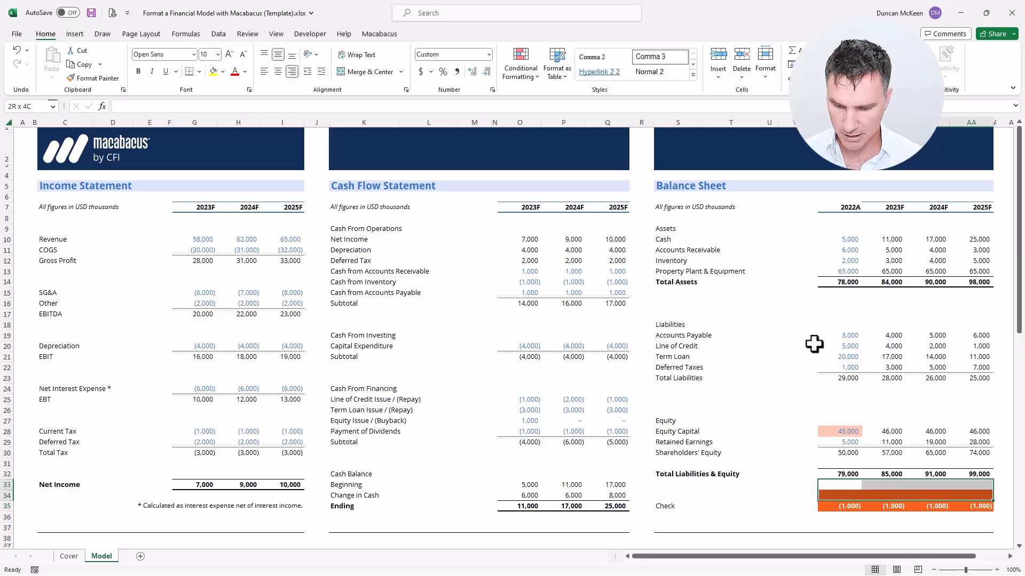
key("Delete")
key("Left")
key("Down")
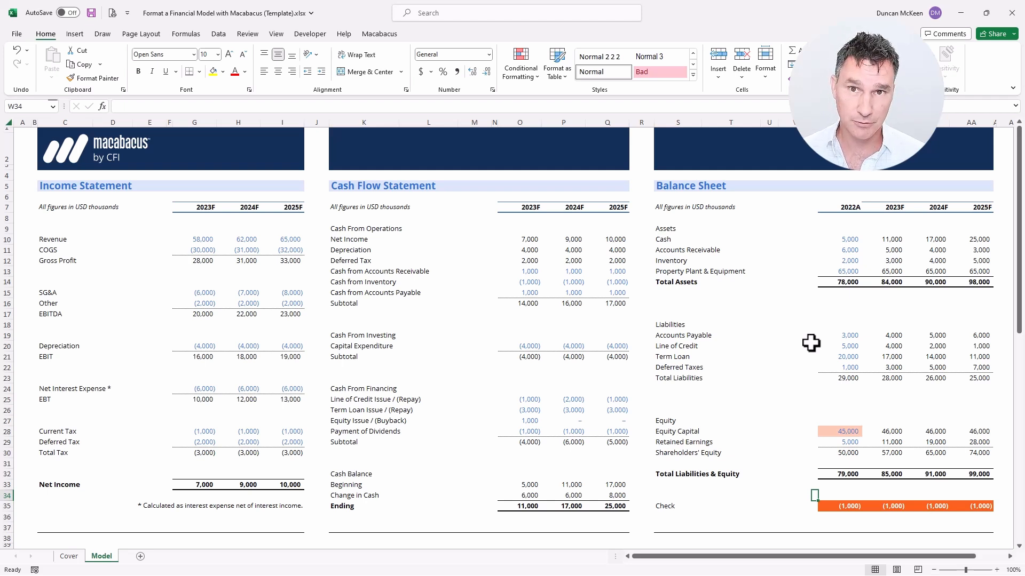
key("Up")
key("Up")
key("Up")
key("Up")
key("Up")
key("Up")
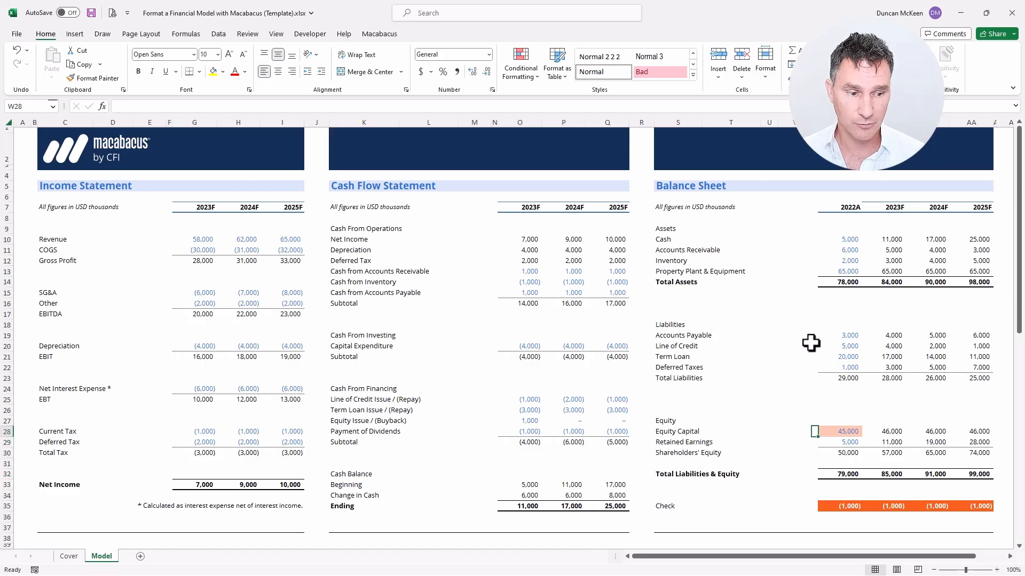
key("shift+Right")
key("shift+Left")
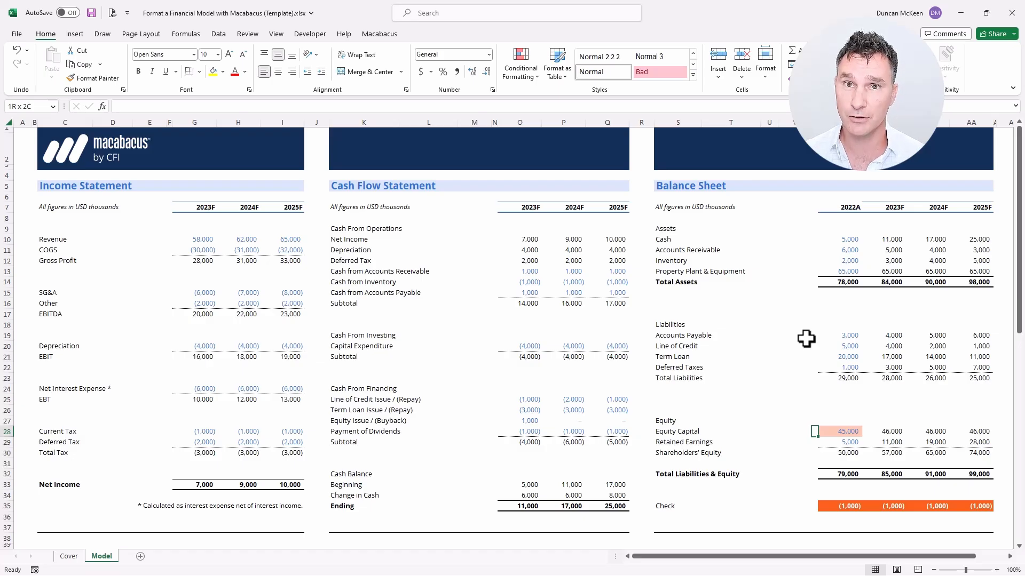
left_click(380, 35)
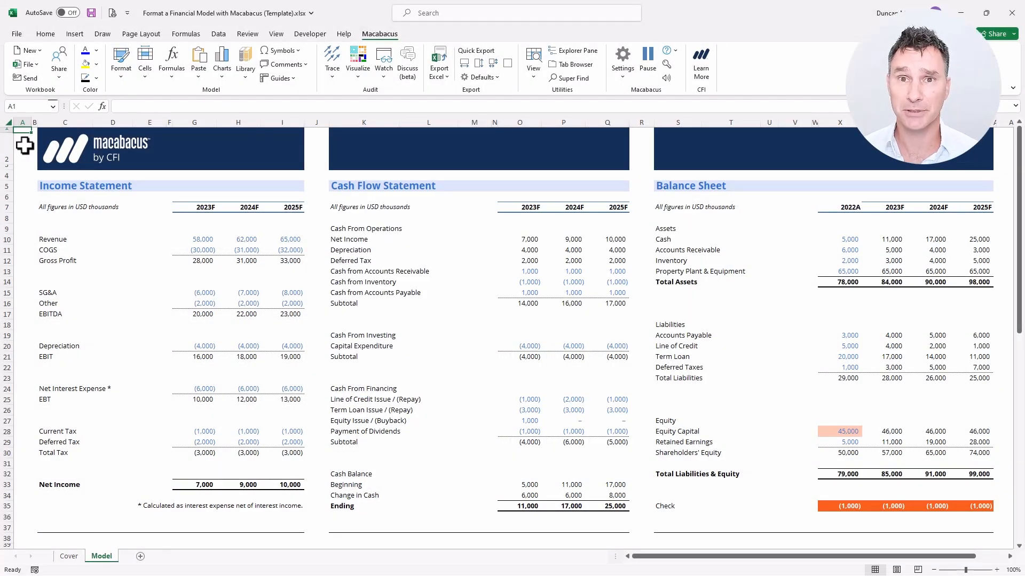
Step: Bold the Cash From Operations heading in K9 and the Cash From Investing heading in K19
key("ctrl+Down")
key("ctrl+Right")
key("ctrl+Right")
key("ctrl+Down")
key("ctrl+Down")
key("ctrl+b")
key("ctrl+Down")
key("ctrl+Down")
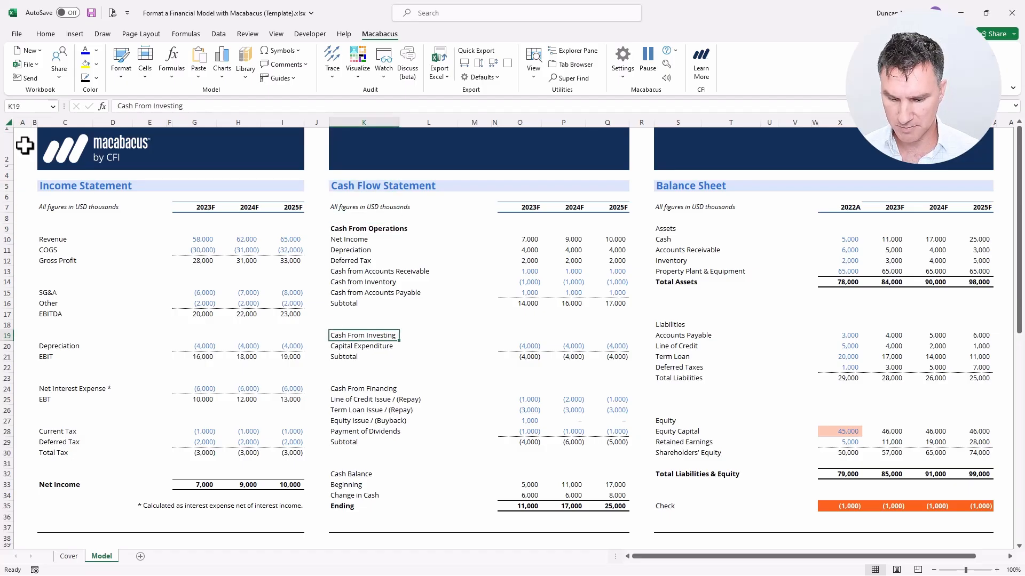
key("ctrl+b")
Step: Bold the Cash From Financing heading in K24 and the Cash Balance heading in K32
key("ctrl+Down")
key("ctrl+Down")
key("ctrl+b")
key("Down")
key("ctrl+Down")
key("ctrl+Down")
key("ctrl+b")
key("Down")
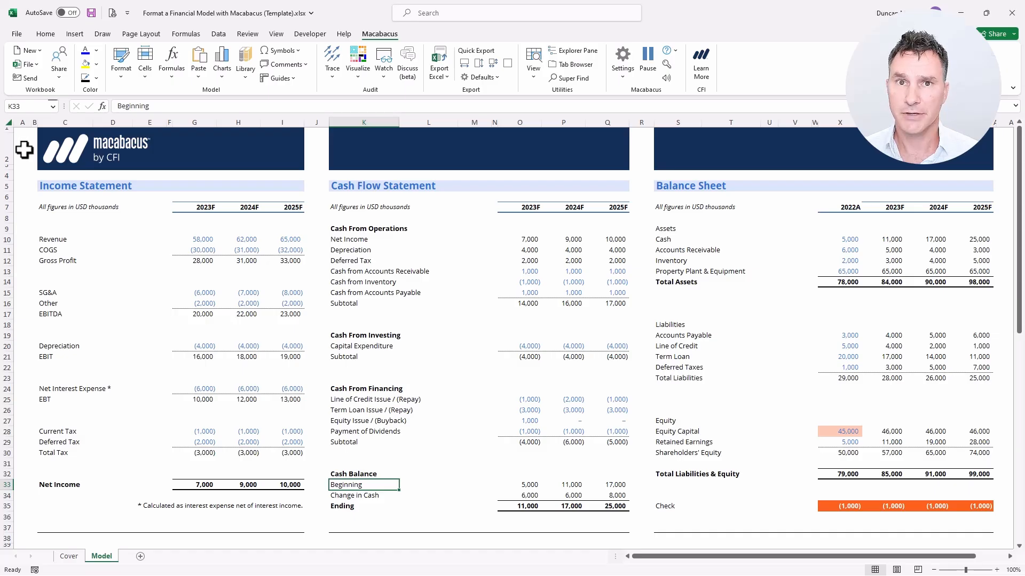
Step: Enter the formula =UPPER(K9) in M9 to produce an uppercase version of the Cash From Operations heading
key("Up")
key("Up")
key("Up")
key("Up")
key("Up")
key("Up")
key("Up")
key("Up")
key("Up")
key("Up")
key("Up")
key("Up")
key("Up")
key("Up")
key("Up")
key("Up")
key("Up")
key("Up")
key("Up")
key("Up")
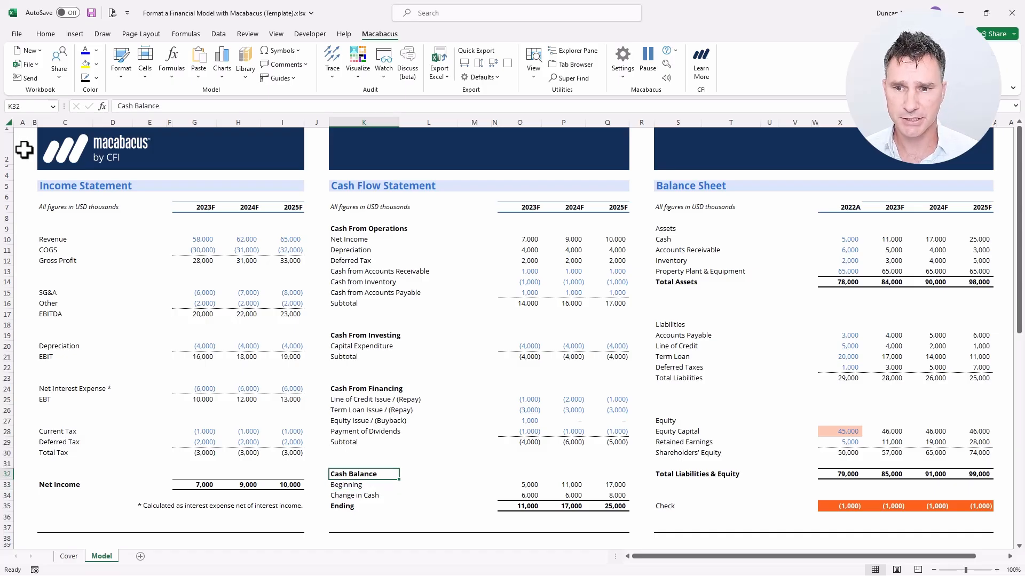
key("Right")
key("Right")
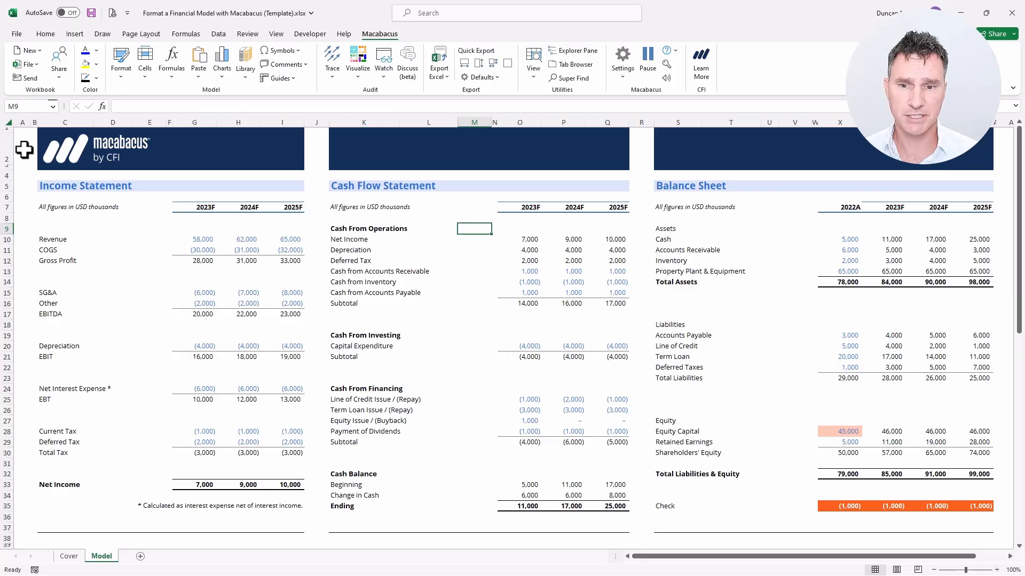
key("shift+Left")
key("shift+Left")
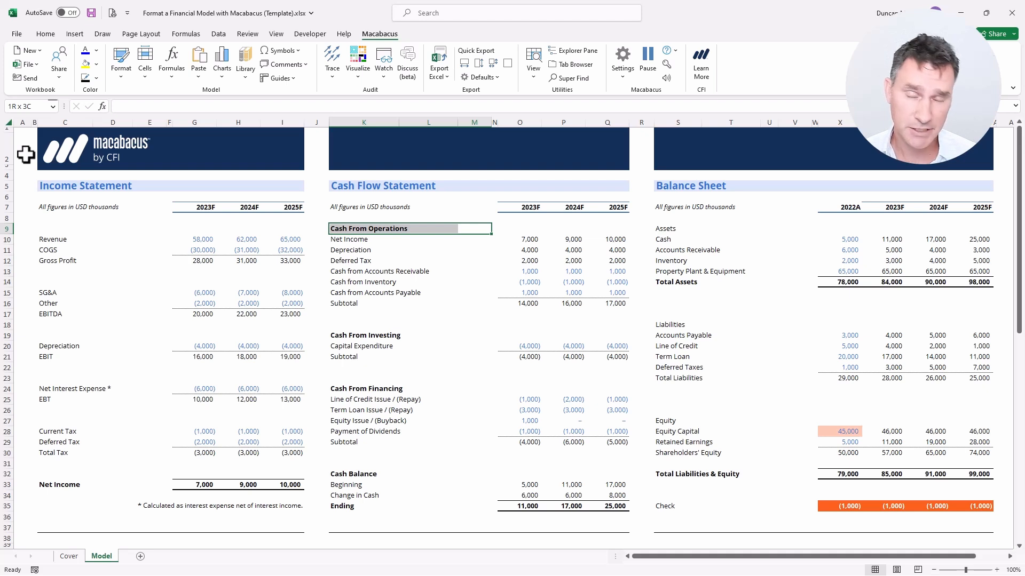
key("shift+Right")
key("shift+Right")
type("=UPP")
key("Tab")
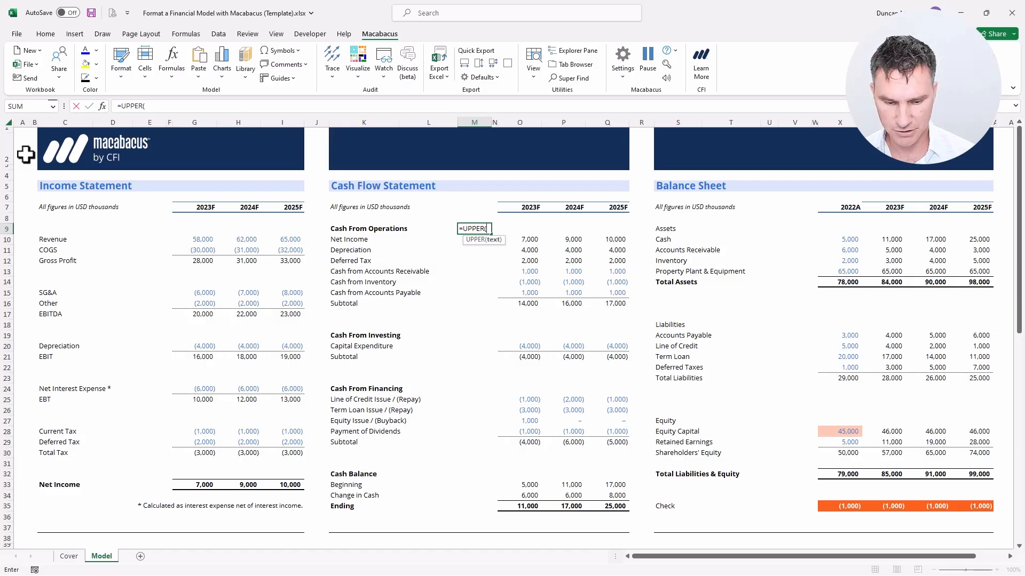
key("Left")
key("Left")
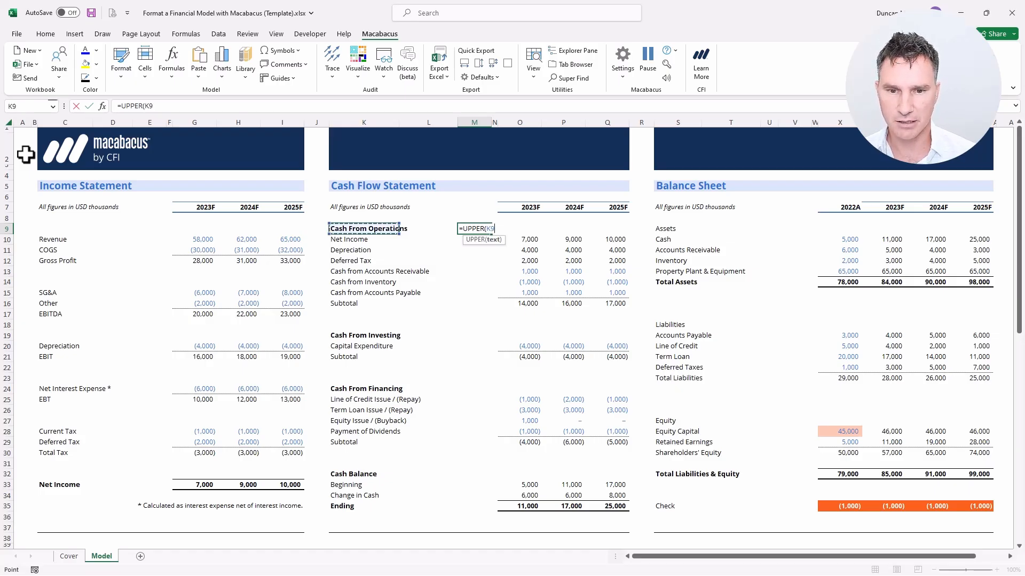
key("ctrl+Return")
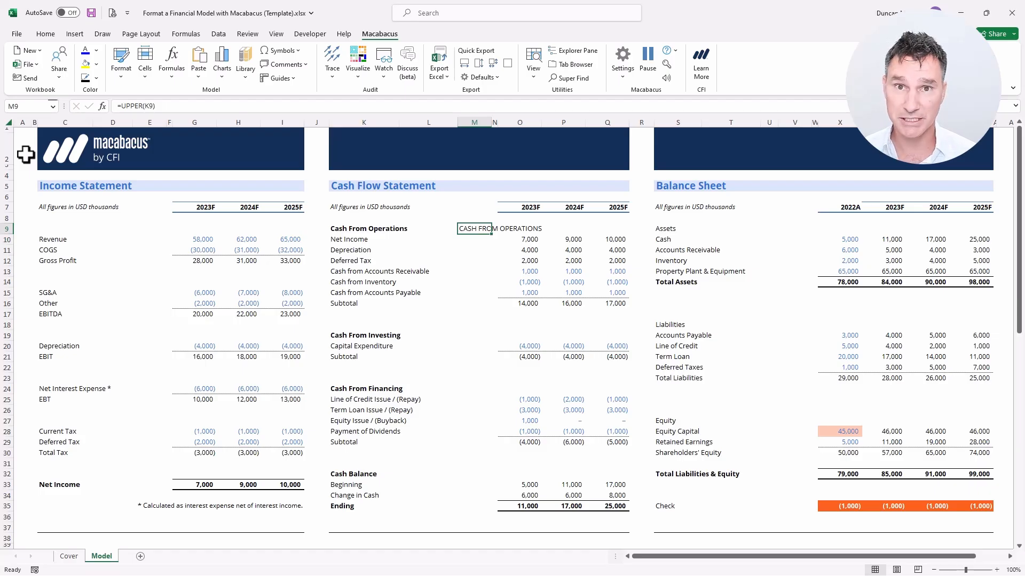
Step: Copy the UPPER result in M9 and paste it as values over the heading in K9
key("ctrl+c")
key("Left")
key("Left")
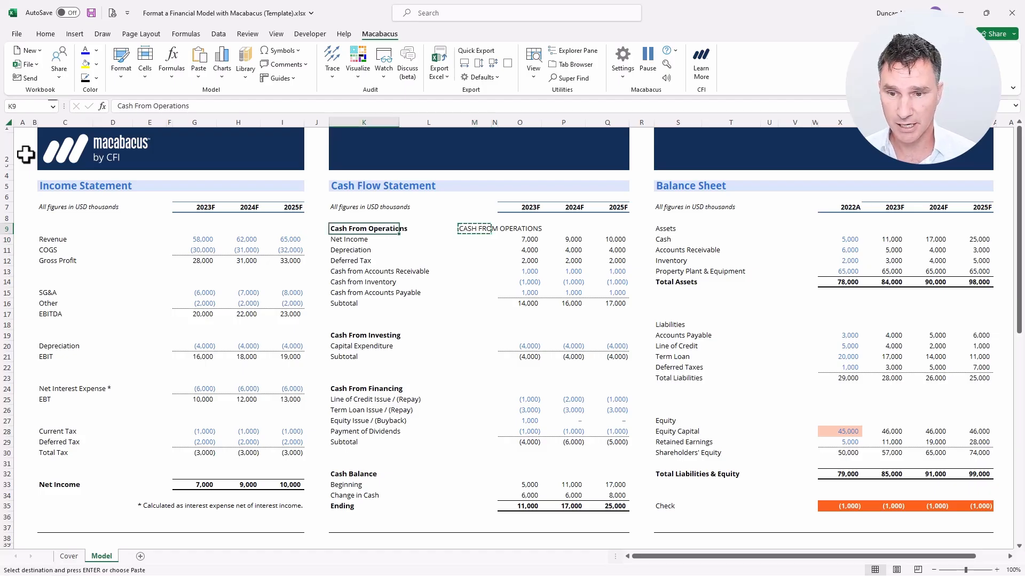
key("alt+e")
key("s")
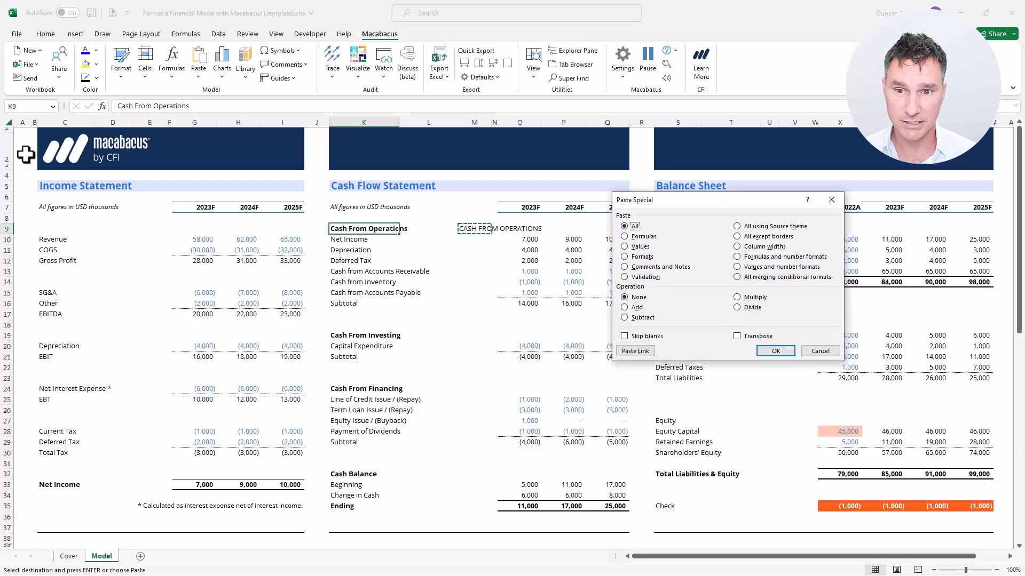
key("Down")
key("Down")
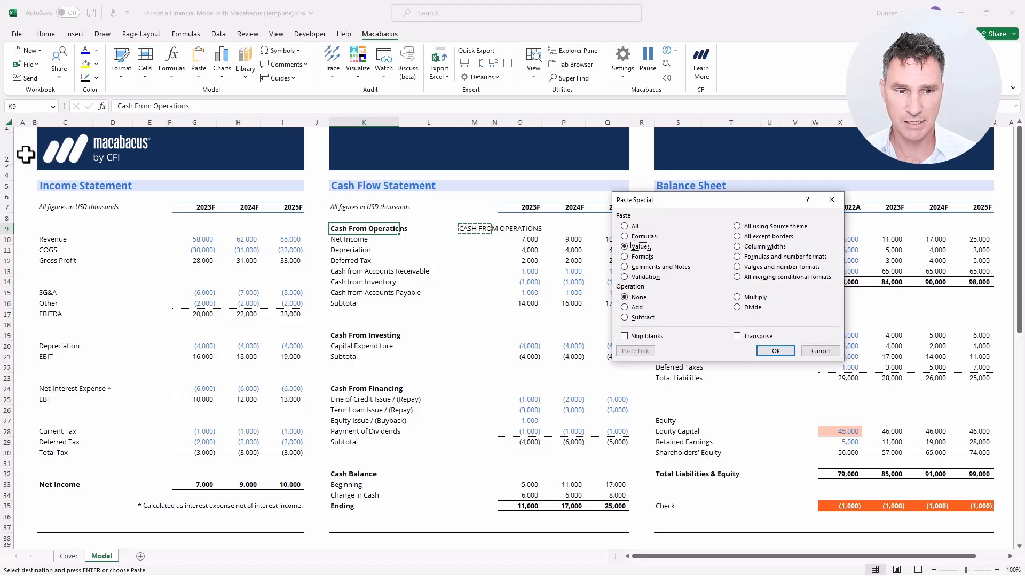
key("Return")
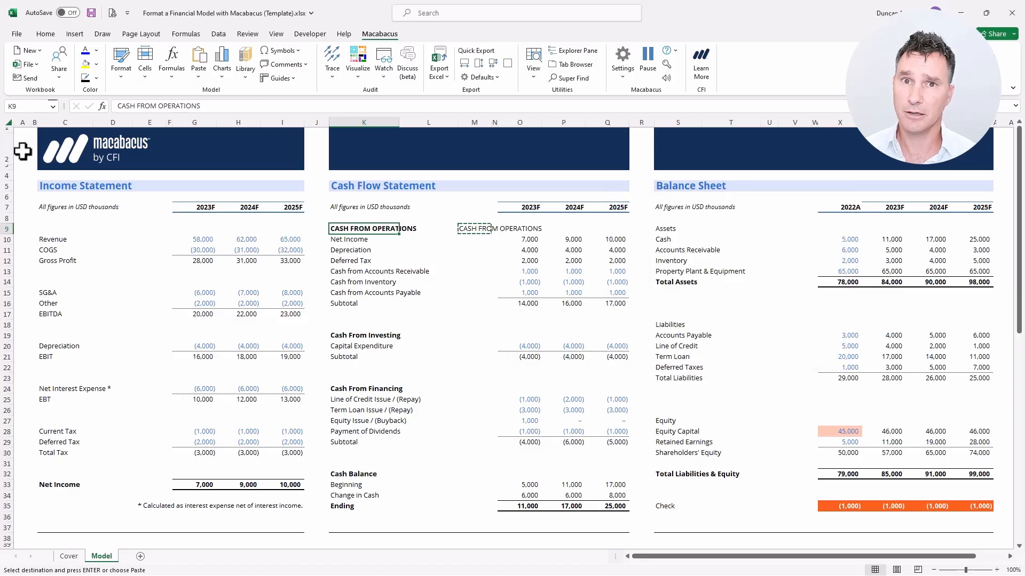
Step: Undo the value paste in K9 and delete the UPPER formula from M9
key("ctrl+z")
key("Right")
key("Right")
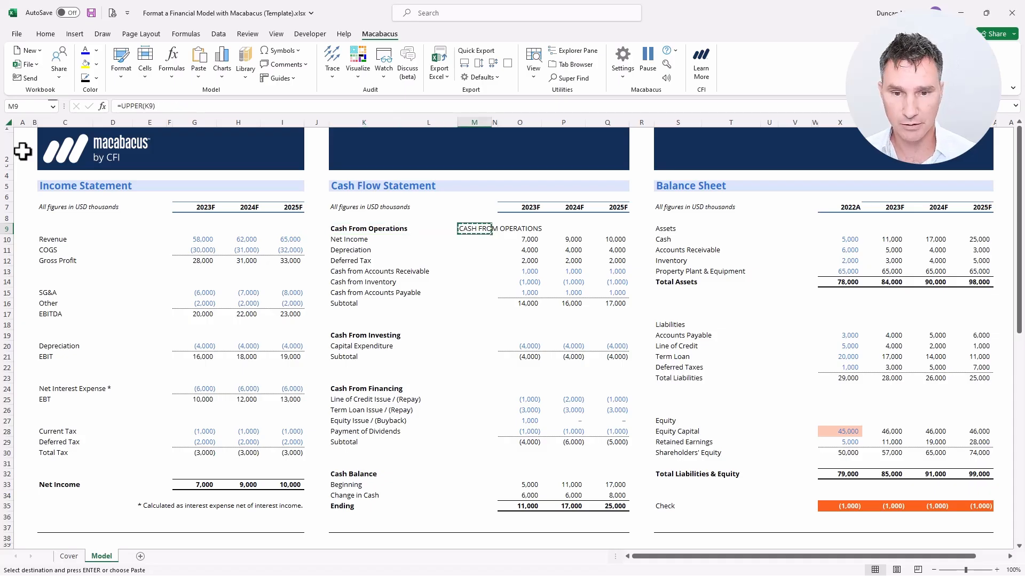
key("Delete")
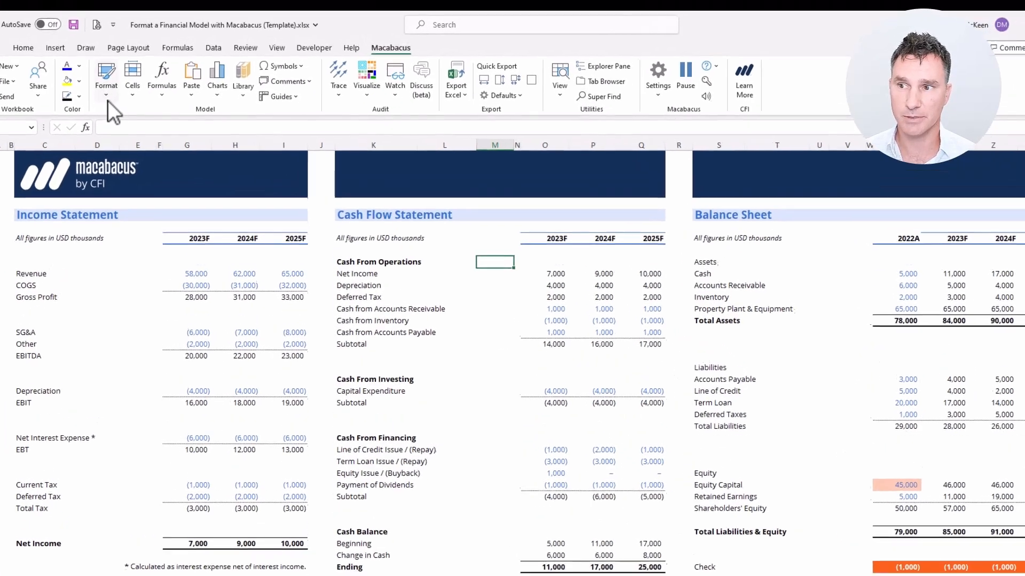
Step: Examine the text case options among the Macabacus format commands, including UPPER CASE
left_click(107, 97)
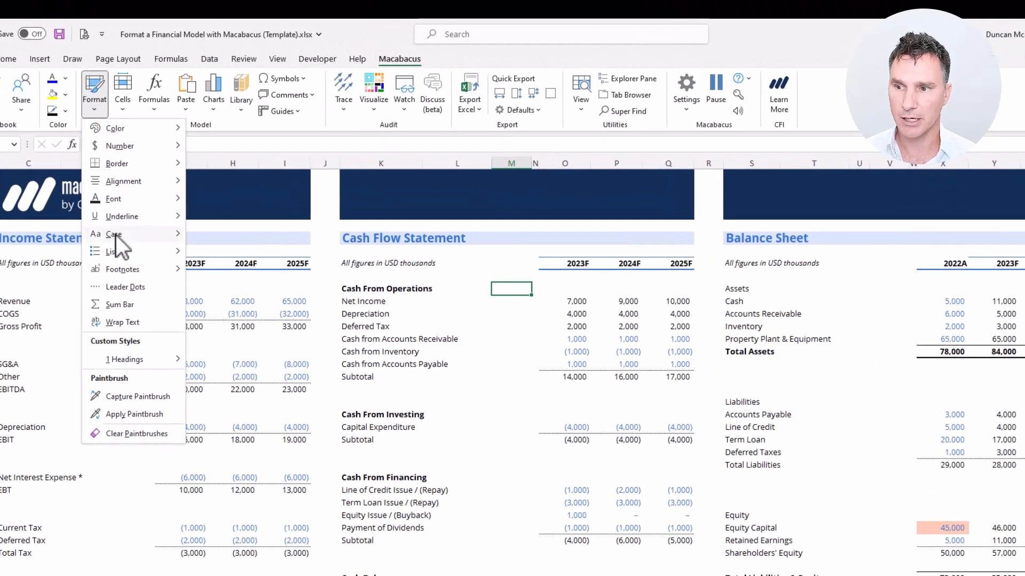
mouse_move(116, 235)
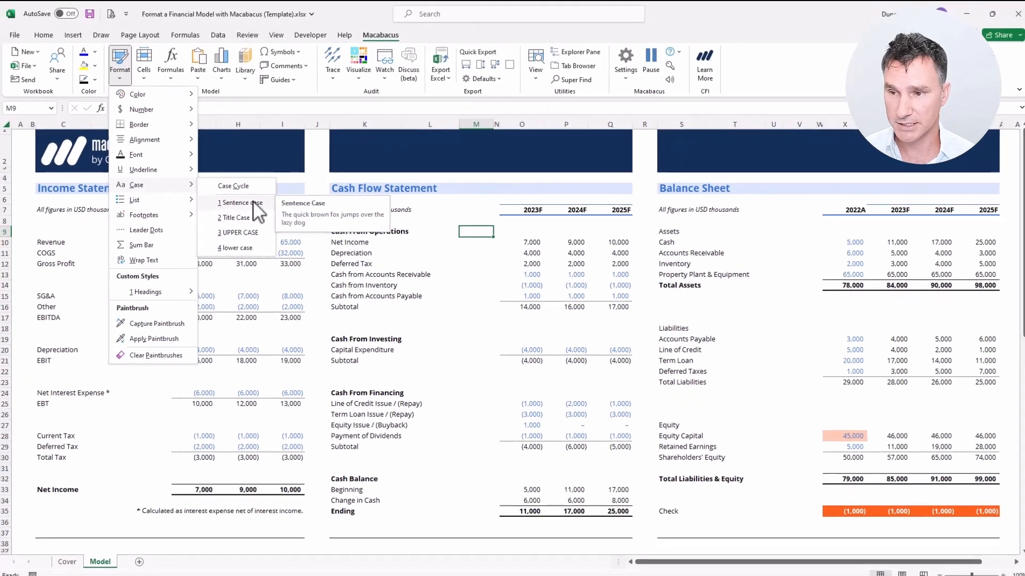
left_click(248, 239)
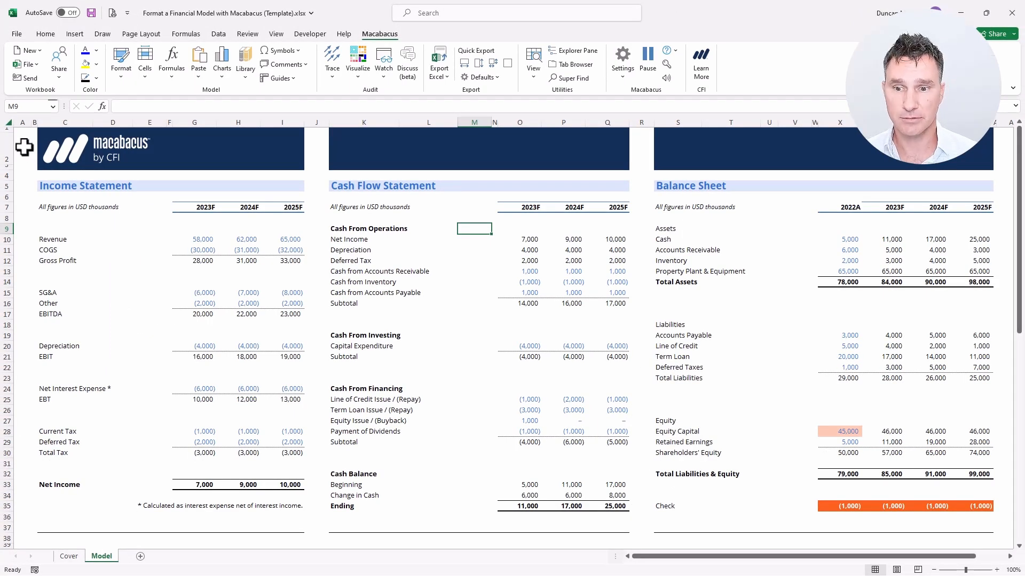
Step: Convert the Cash From Operations and Cash From Investing headings to uppercase with the Macabacus Case Cycle
key("Left")
key("Left")
key("alt+shift+c")
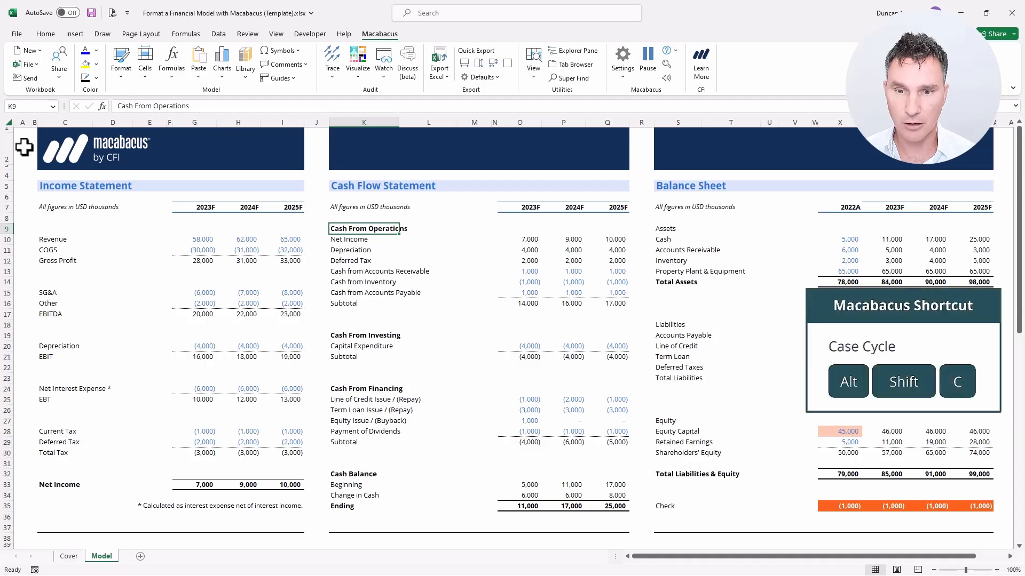
key("ctrl+Down")
key("ctrl+Down")
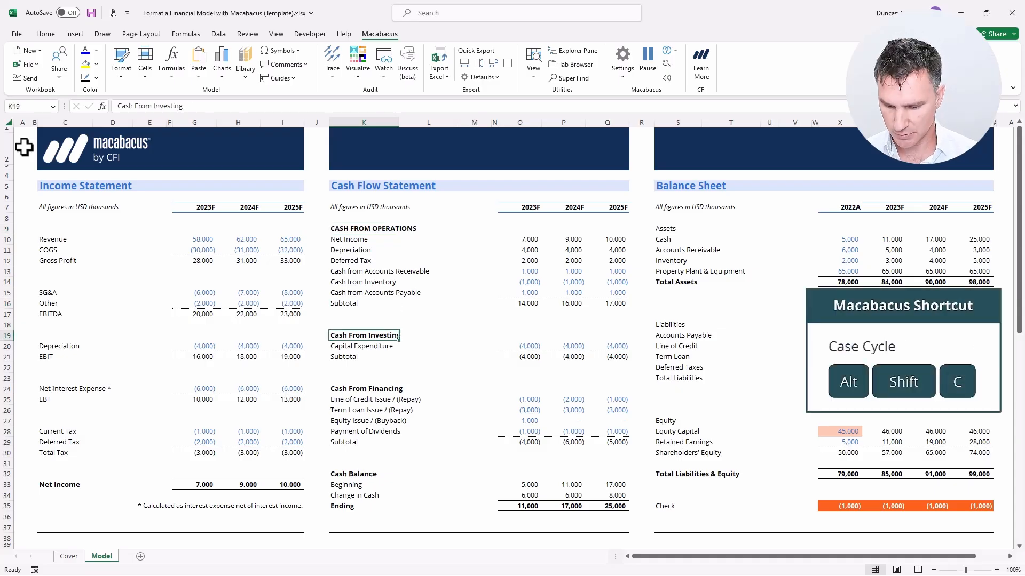
key("alt+shift+c")
Step: Convert the Cash From Financing and Cash Balance headings to uppercase with the Macabacus Case Cycle
key("ctrl+Down")
key("ctrl+Down")
key("alt+shift+c")
key("ctrl+Down")
key("ctrl+Down")
key("alt+shift+c")
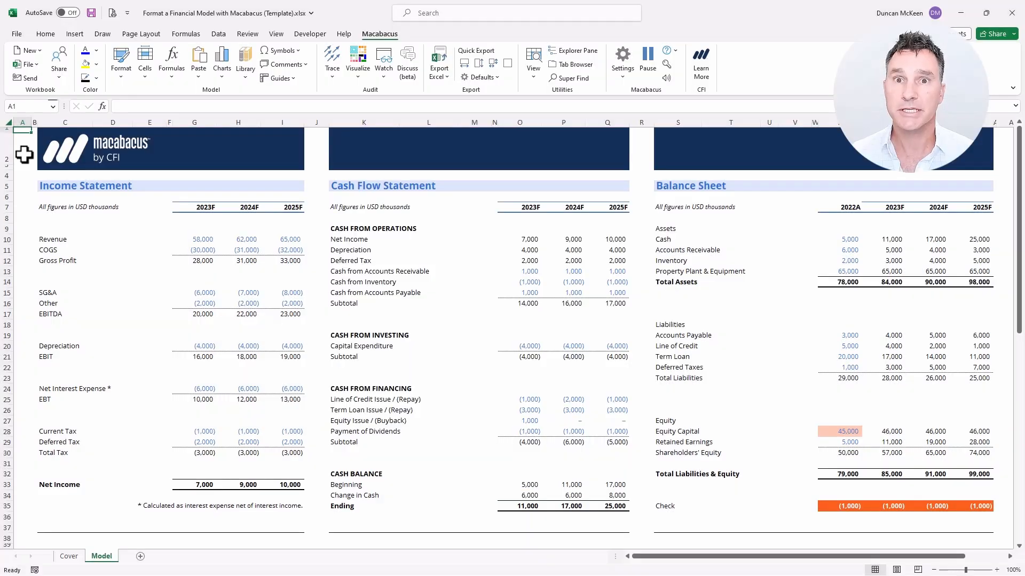
Step: Inspect the indent setting in the cell alignment options of the Net Income label in K10
key("Down")
key("Down")
key("Down")
key("Down")
key("ctrl+Right")
key("ctrl+Right")
key("Down")
key("Down")
key("Down")
key("Down")
key("Down")
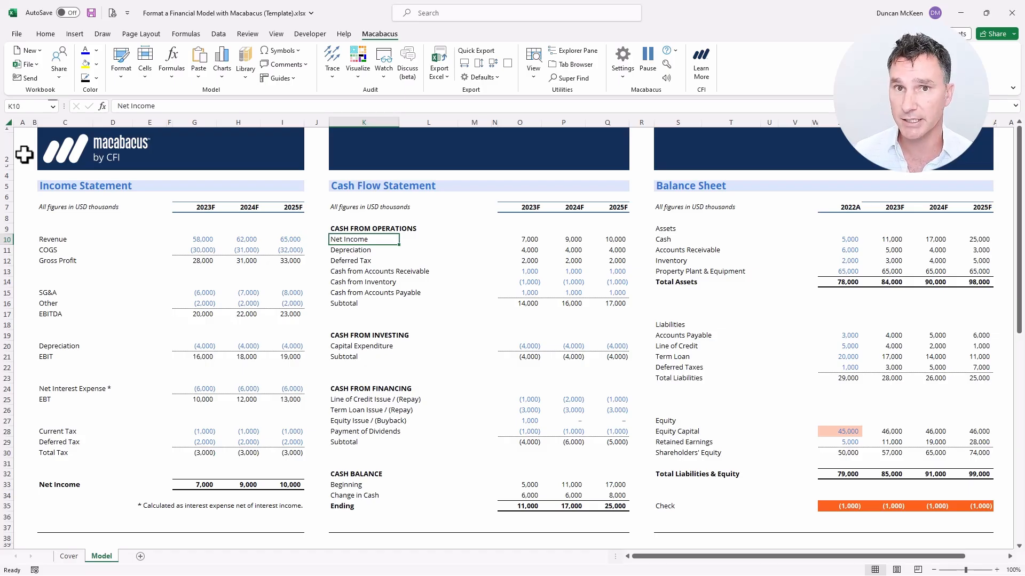
key("ctrl+1")
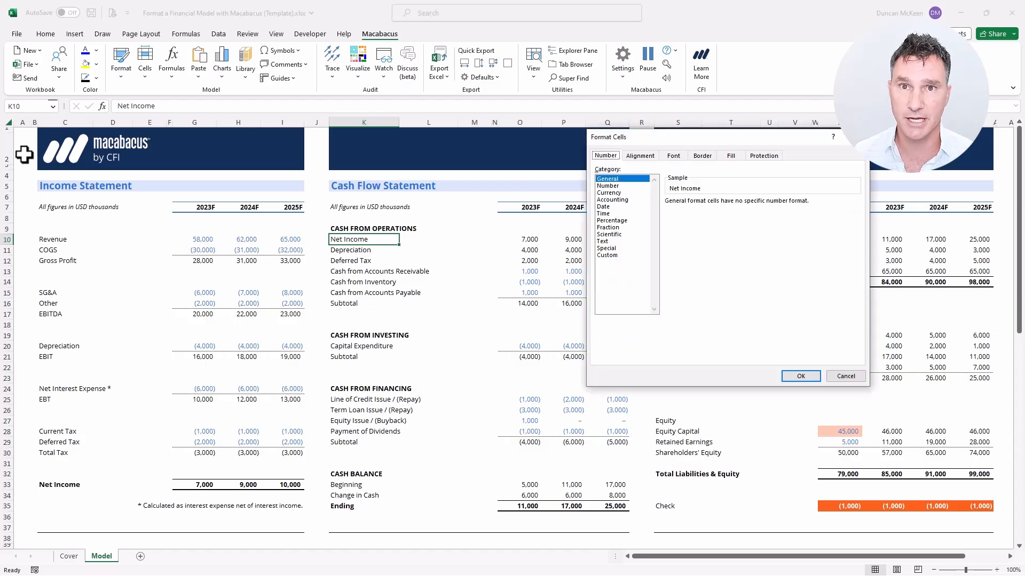
key("ctrl+Tab")
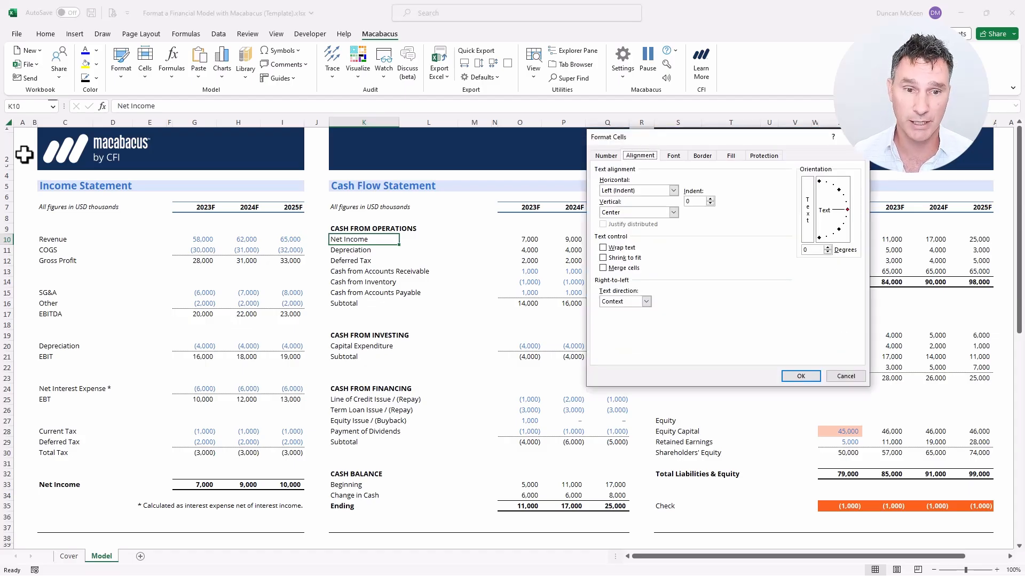
key("Tab")
key("Tab")
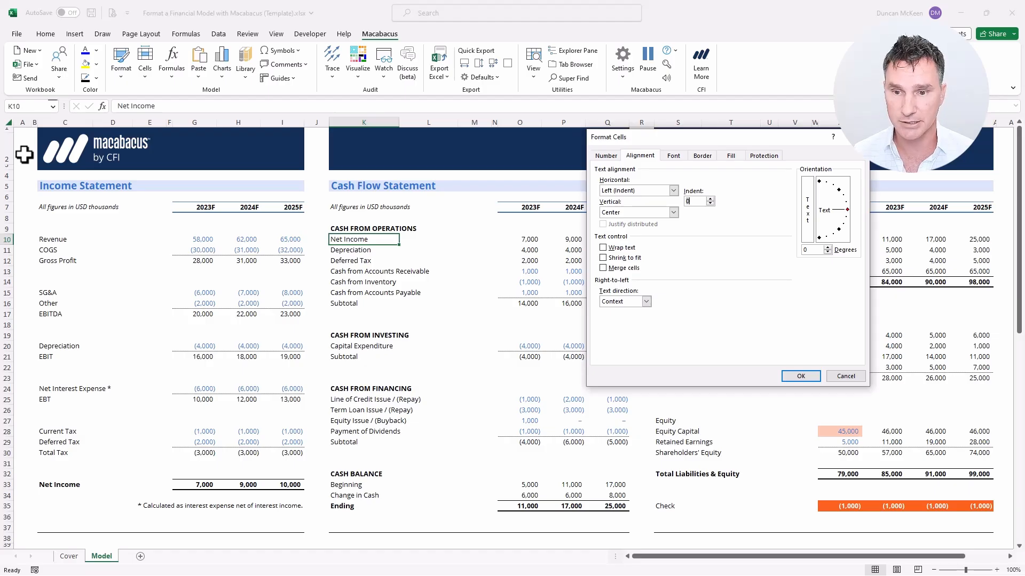
key("Return")
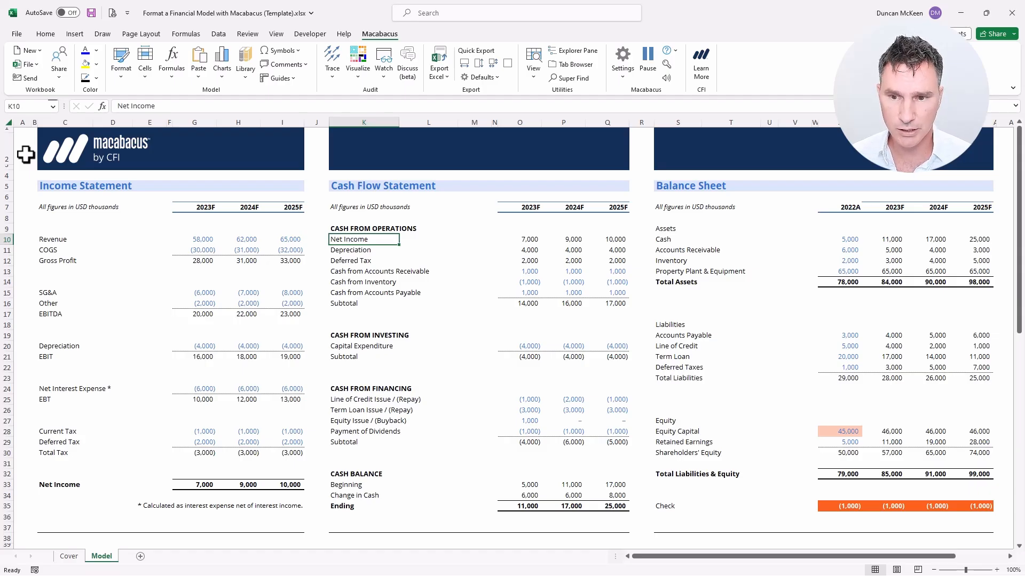
Step: Insert a new column before the Cash Flow Statement labels at column K and set its width to 1
key("ctrl+plus")
key("alt+h")
key("o")
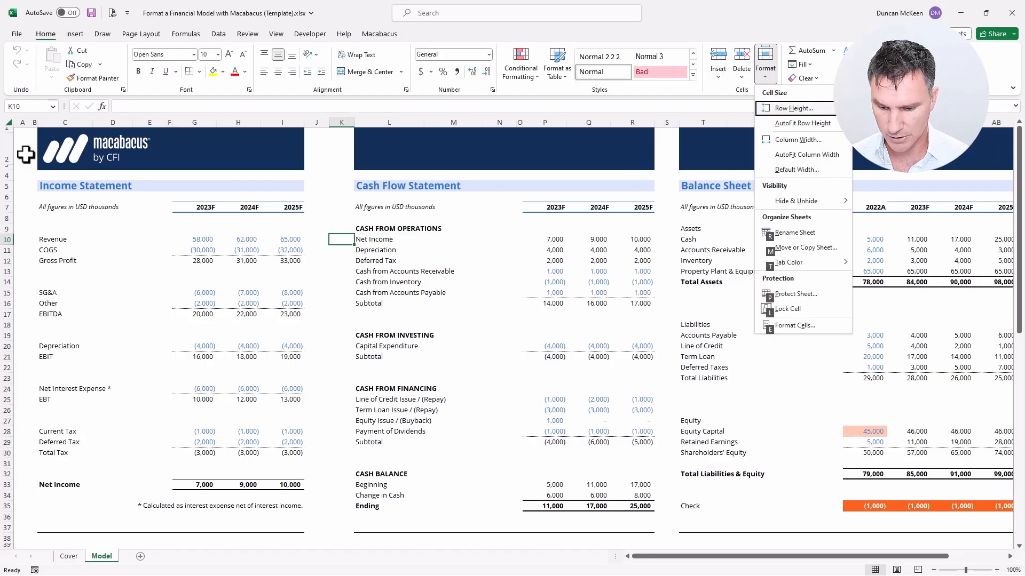
type("w")
type("1")
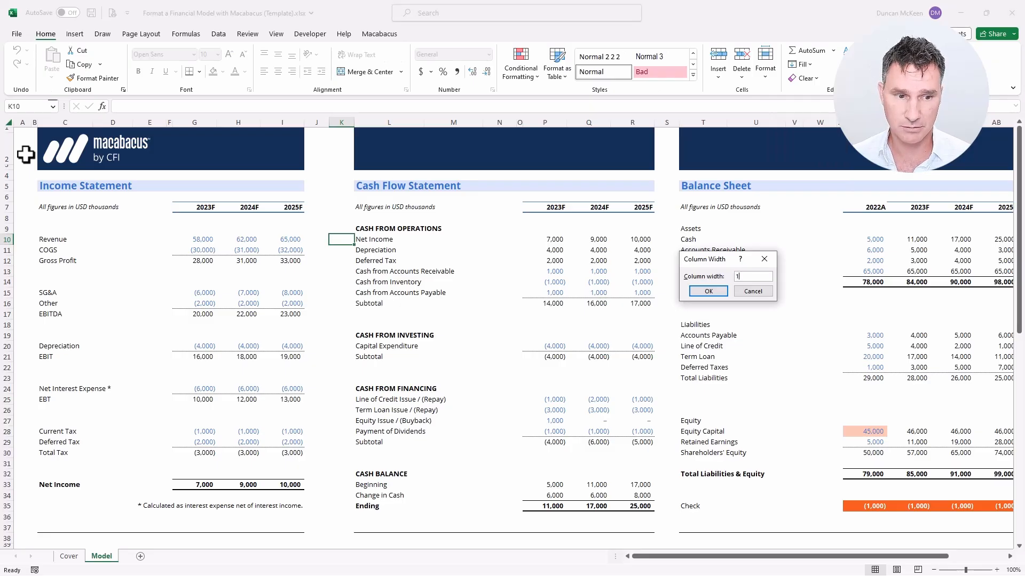
key("Return")
Step: Move the CASH FROM OPERATIONS heading from L9 into the narrow column at K9 and select K9:L10
key("Up")
key("Right")
key("ctrl+x")
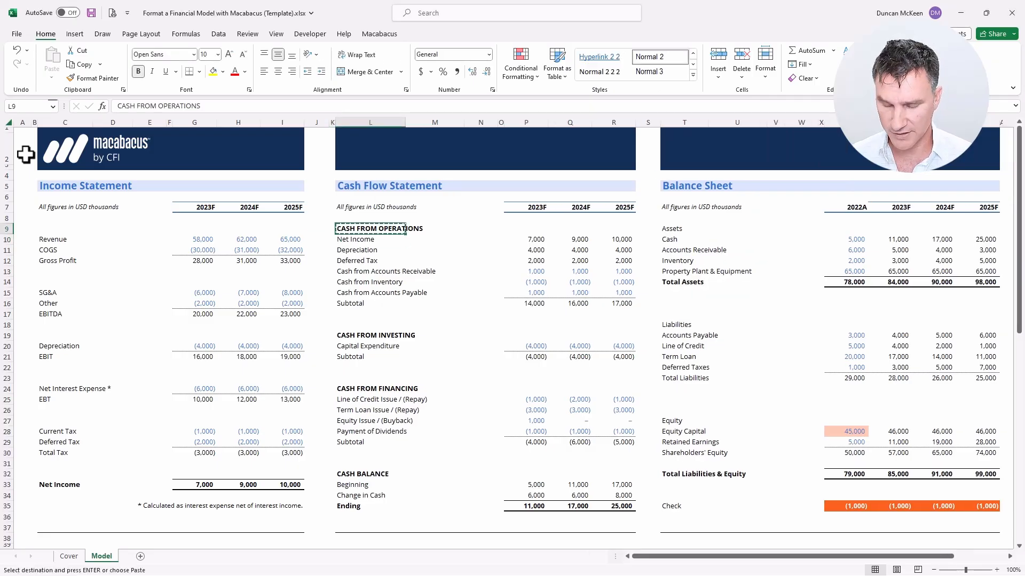
key("Left")
key("Return")
key("shift+Down")
key("shift+Right")
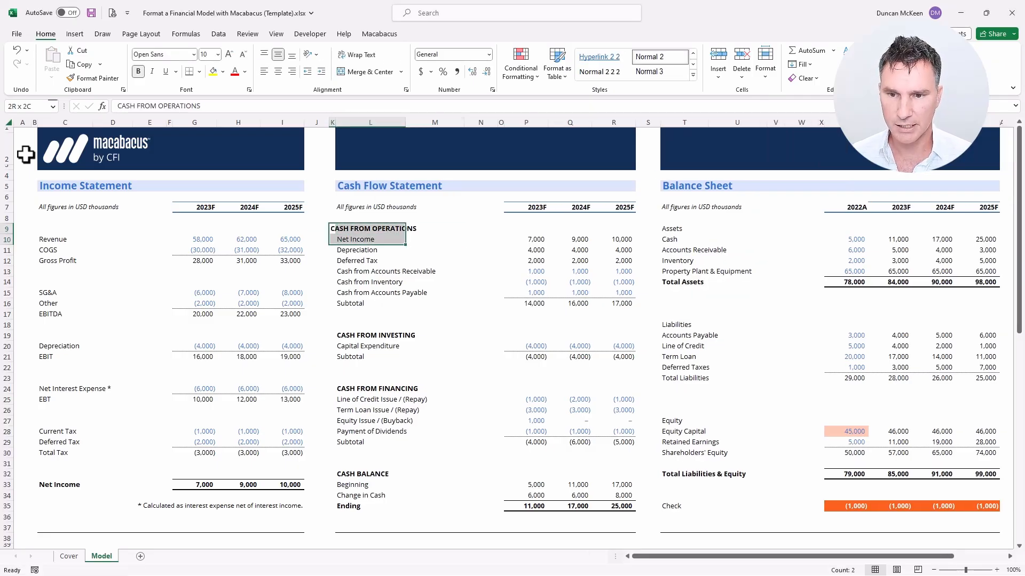
key("shift+Right")
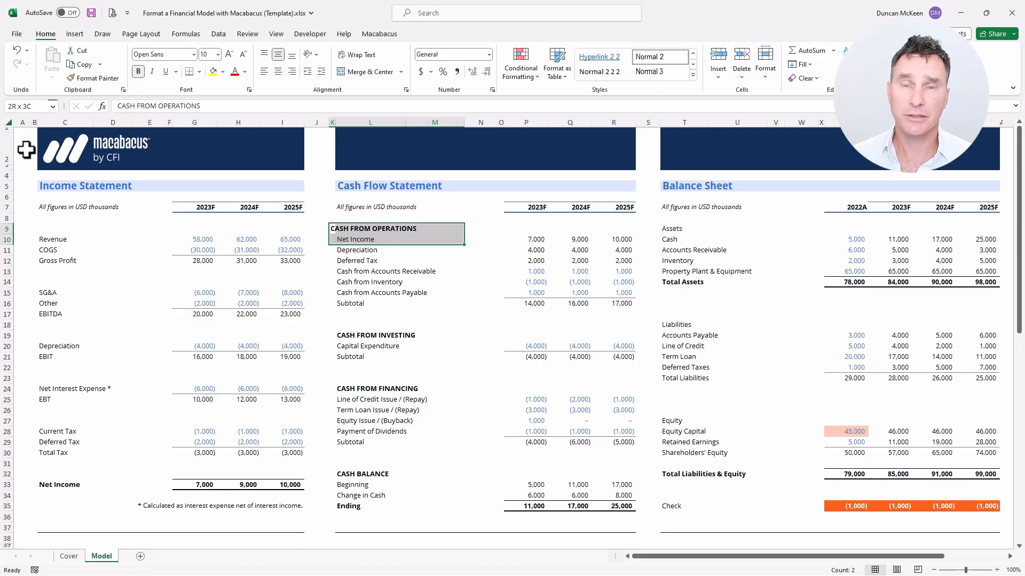
key("shift+Left")
key("shift+Left")
key("shift+Up")
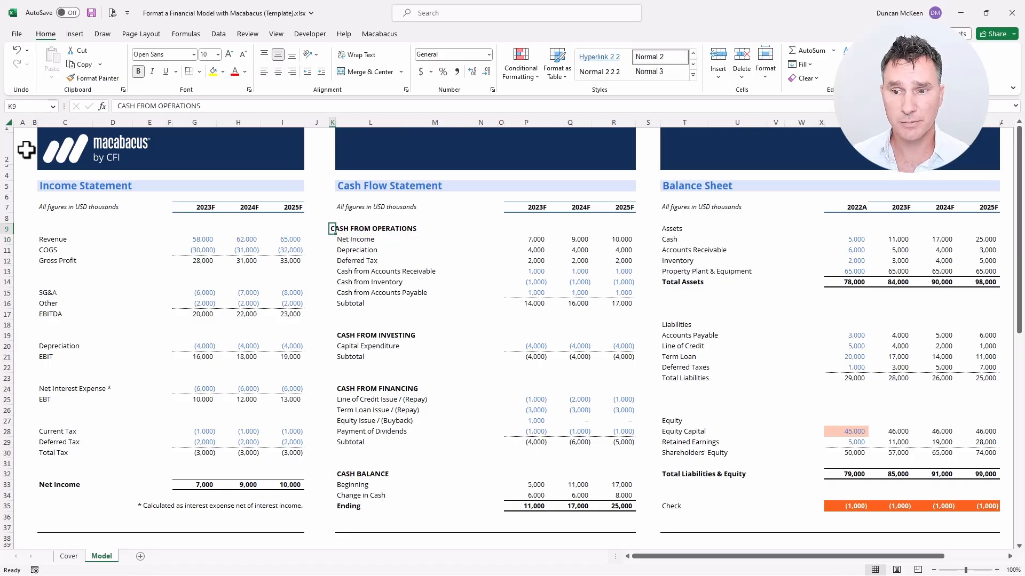
key("ctrl+space")
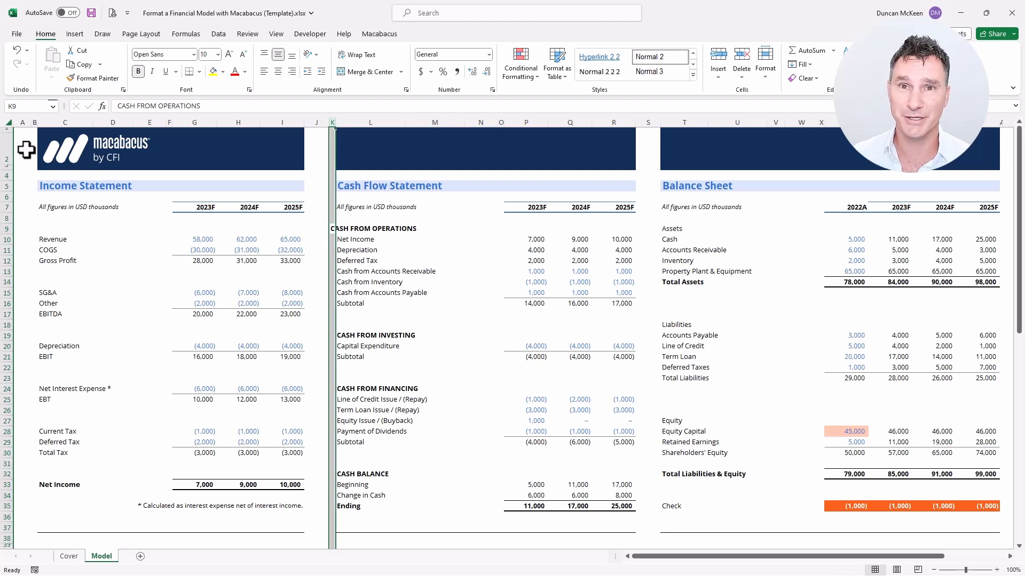
key("shift+BackSpace")
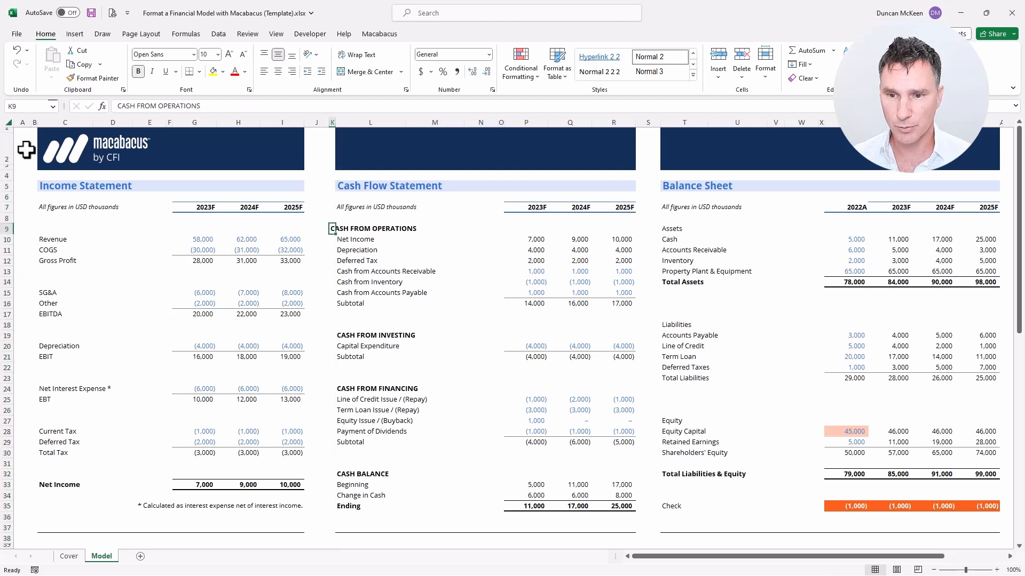
Step: Move the CASH FROM OPERATIONS heading from K9 back to L9 and delete the narrow column K
key("ctrl+x")
key("Right")
key("ctrl+v")
key("Left")
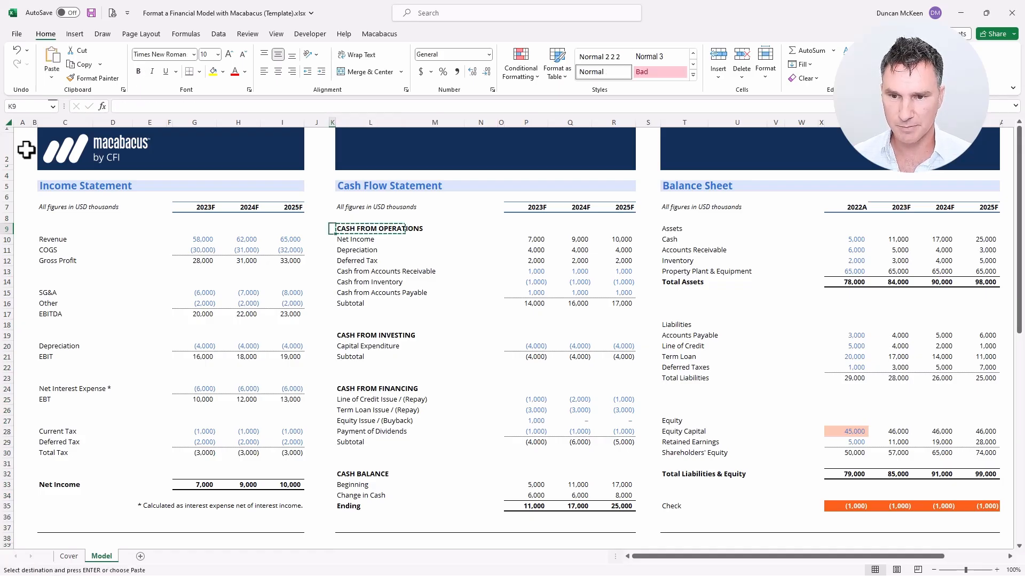
key("ctrl+space")
key("ctrl+minus")
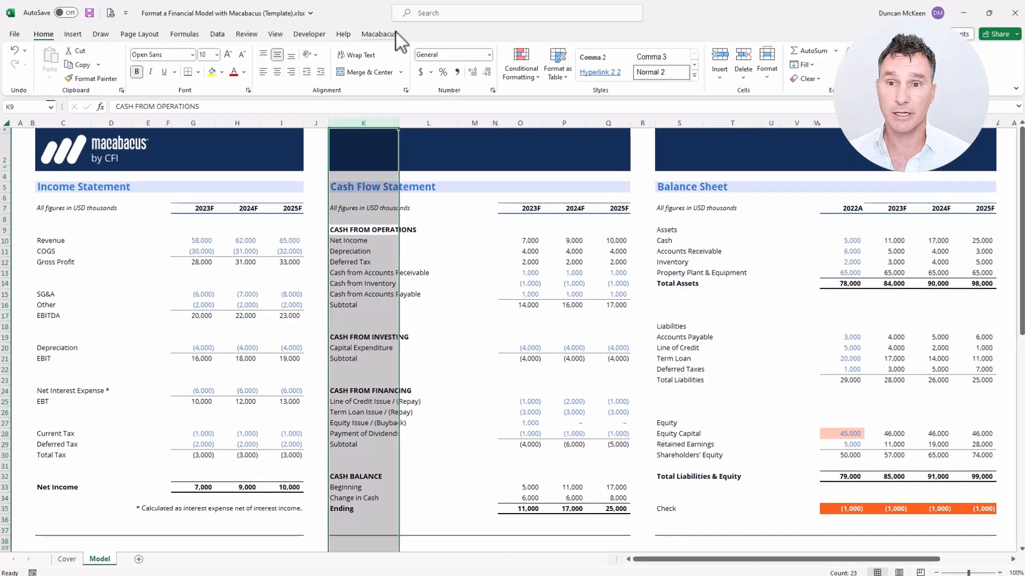
Step: Look up the Left Indent Cycle among the Macabacus alignment formats without applying it
left_click(378, 34)
left_click(70, 89)
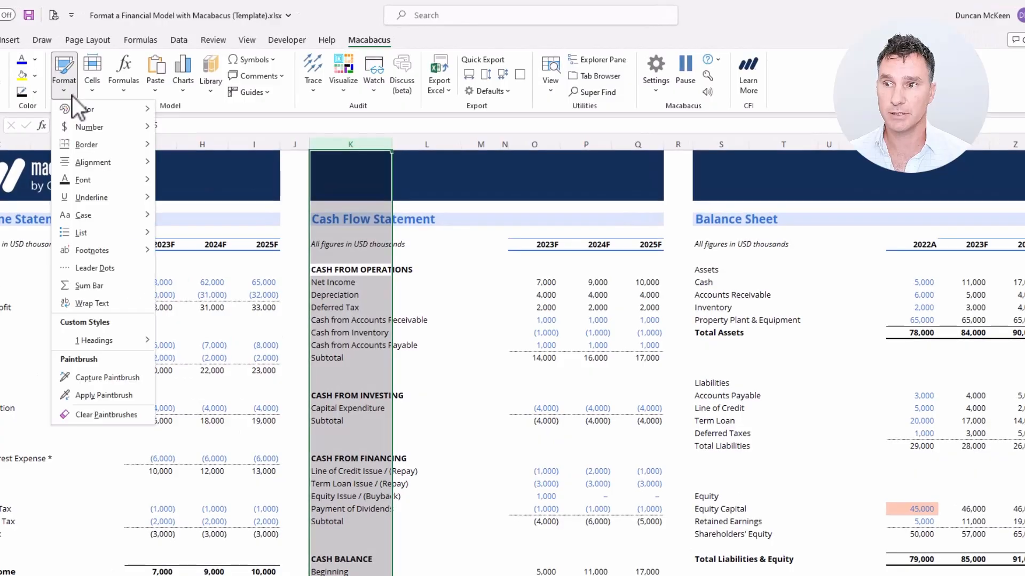
mouse_move(98, 162)
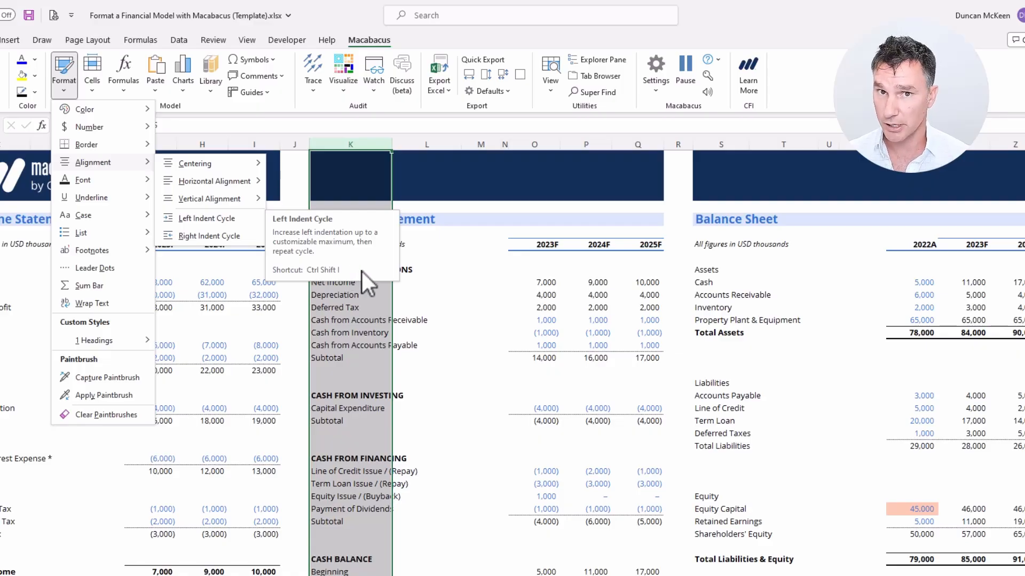
key("Escape")
key("Escape")
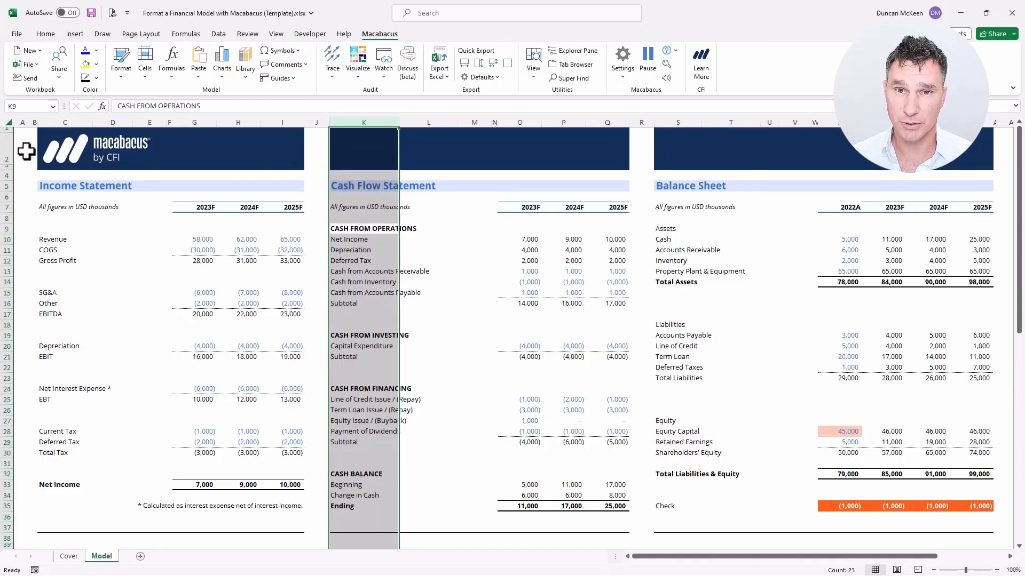
Step: Indent the Cash from Operations line items in K10:K16 one level with the Macabacus Left Indent Cycle
key("Down")
key("ctrl+shift+Down")
key("ctrl+shift+i")
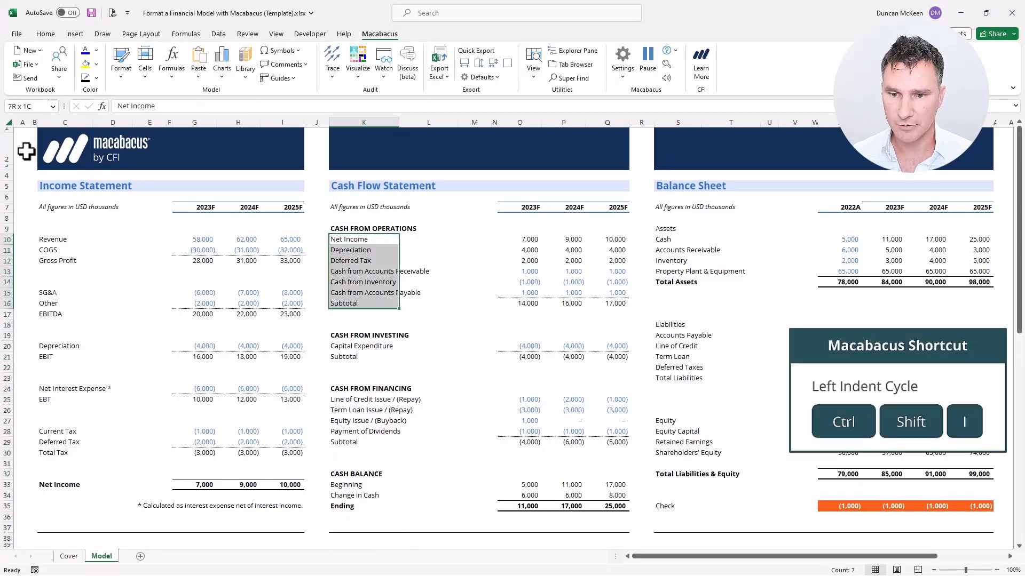
Step: Indent the Cash from Investing line items in K20:K21 one level with the Left Indent Cycle
key("ctrl+Down")
key("ctrl+Down")
key("Down")
key("ctrl+shift+Down")
key("Down")
key("Down")
key("Down")
key("Down")
key("Down")
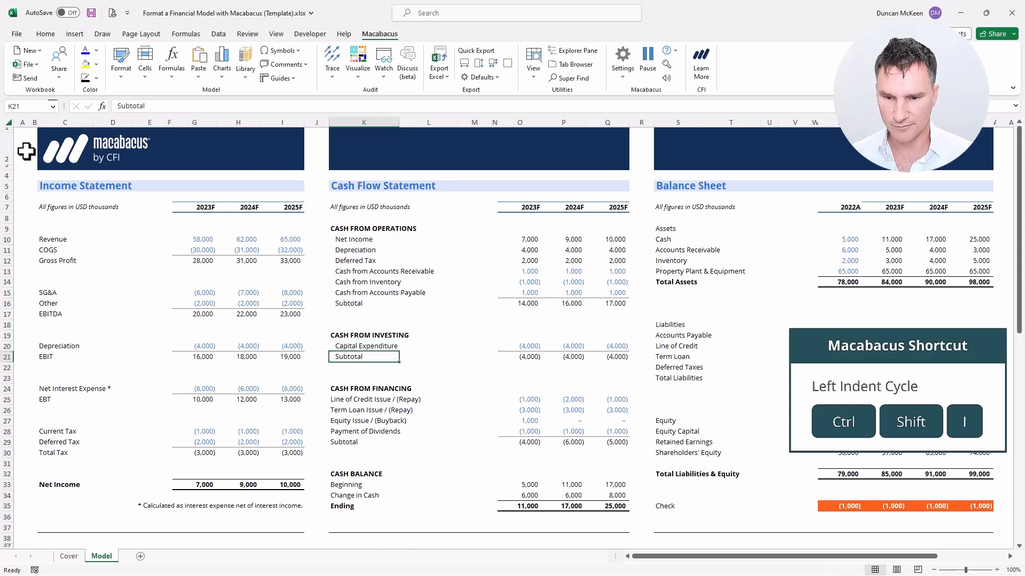
Step: Indent the Cash from Financing line items in K25:K29 one level with the Left Indent Cycle
key("shift+Down")
key("shift+Down")
key("shift+Down")
key("shift+Down")
key("ctrl+shift+i")
Step: Indent the Cash Balance line items Beginning, Change in Cash and Ending in K33:K35 one level
key("Down")
key("Down")
key("Down")
key("Down")
key("Down")
key("Down")
key("Down")
key("Down")
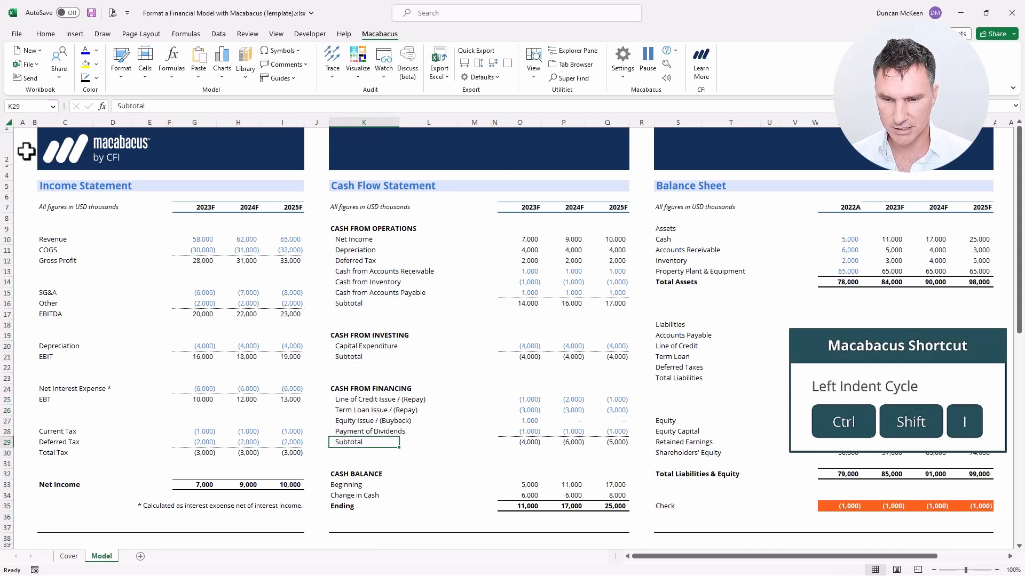
key("shift+Down")
key("shift+Down")
key("ctrl+shift+i")
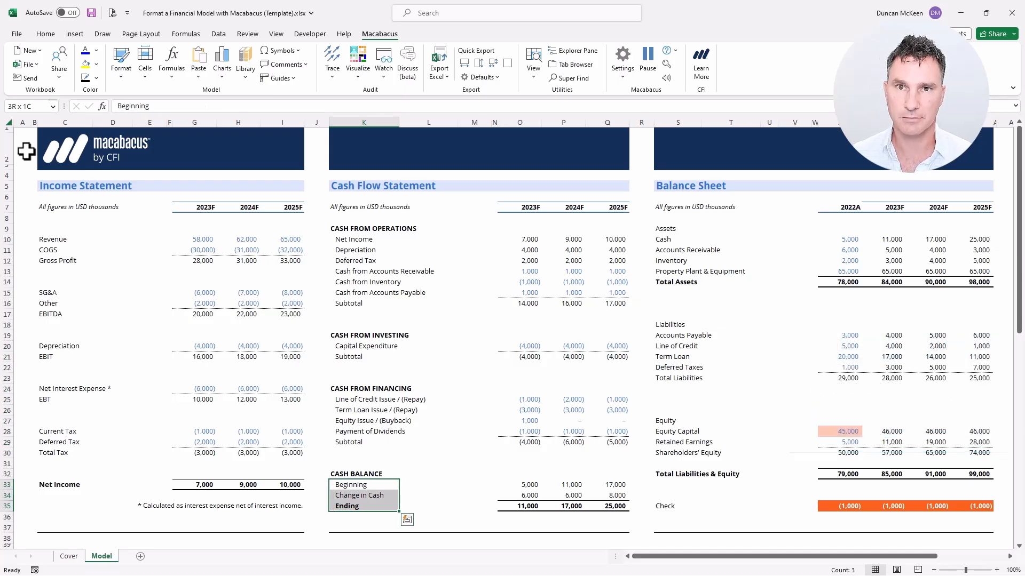
Step: Indent the Accounts Receivable, Inventory and Accounts Payable cash labels in K13:K15 one further level with the Left Indent Cycle
key("ctrl+Up")
key("ctrl+Up")
key("ctrl+Up")
key("ctrl+Up")
key("ctrl+Up")
key("ctrl+Up")
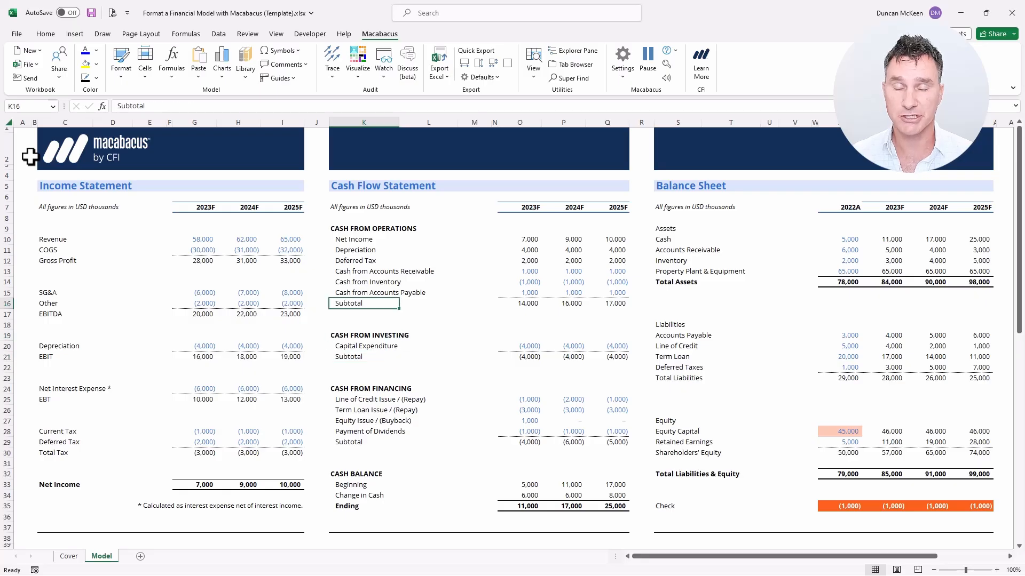
key("Up")
key("Up")
key("Up")
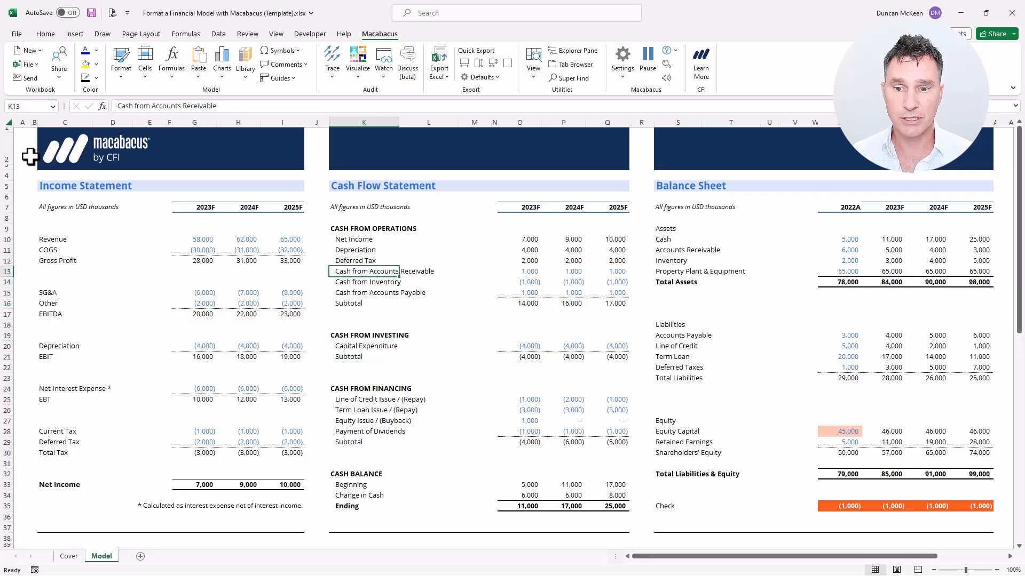
key("shift+Down")
key("shift+Down")
key("shift+Right")
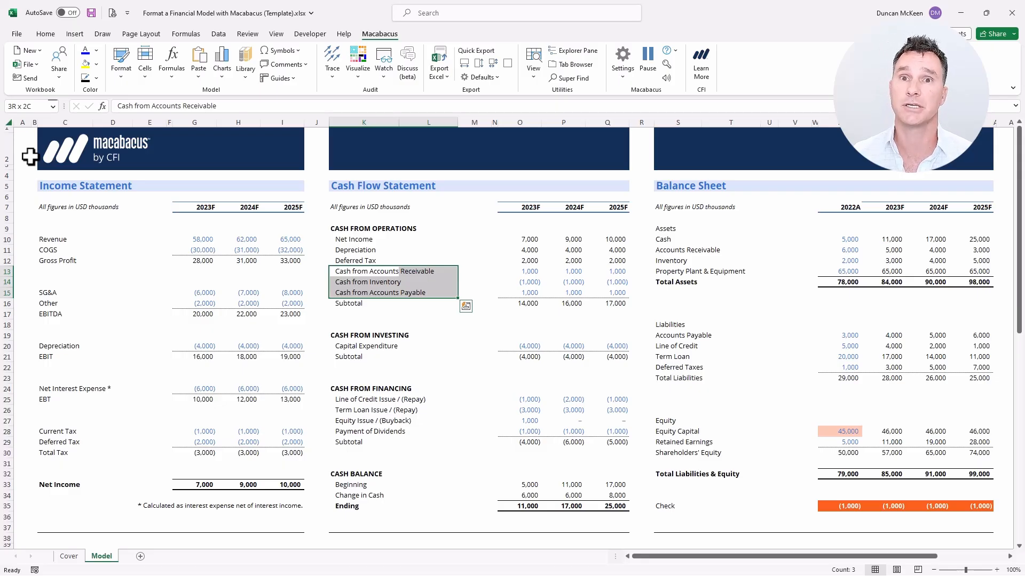
key("Left")
key("Right")
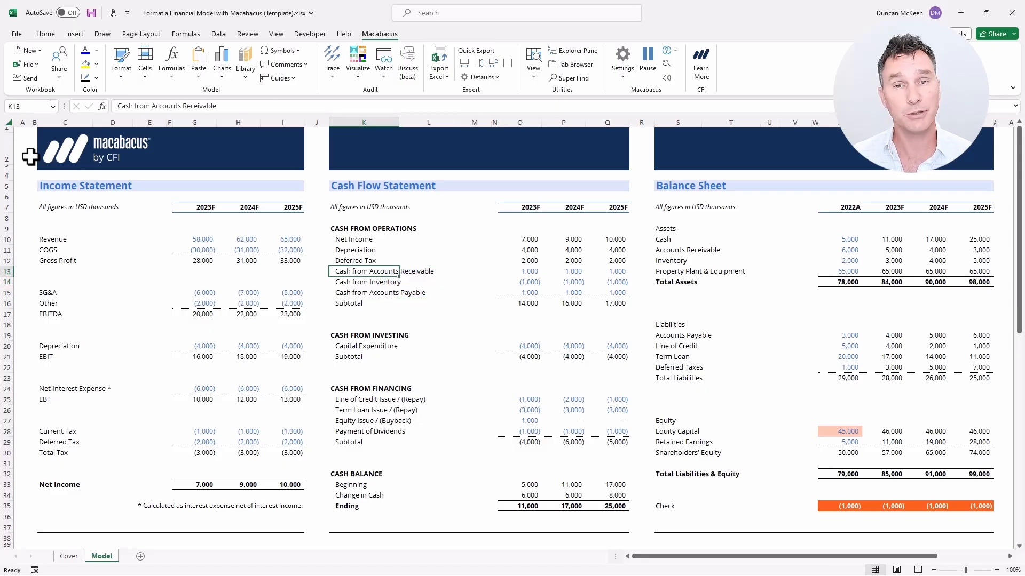
key("shift+Down")
key("shift+Down")
key("ctrl+shift+i")
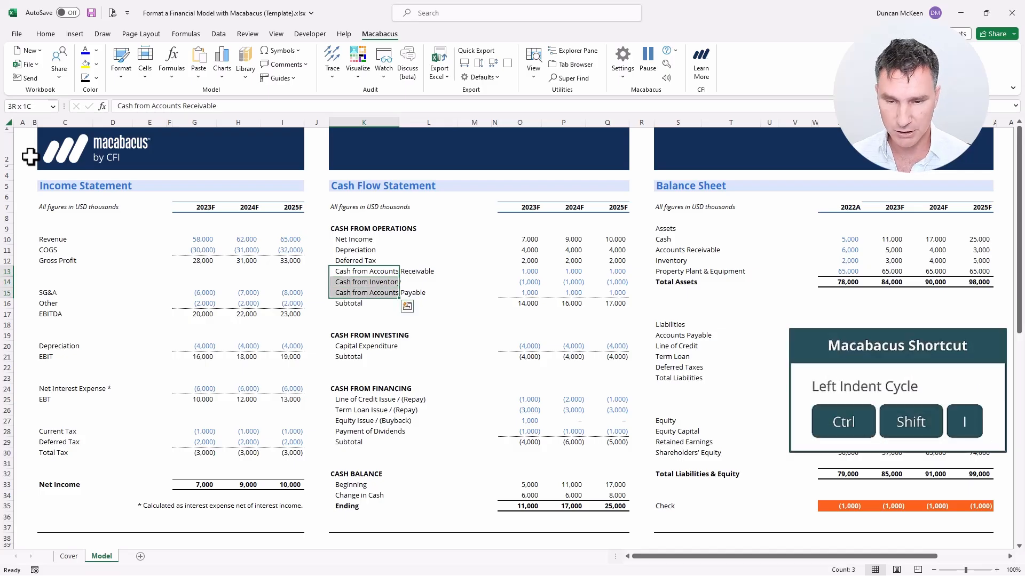
key("ctrl+shift+i")
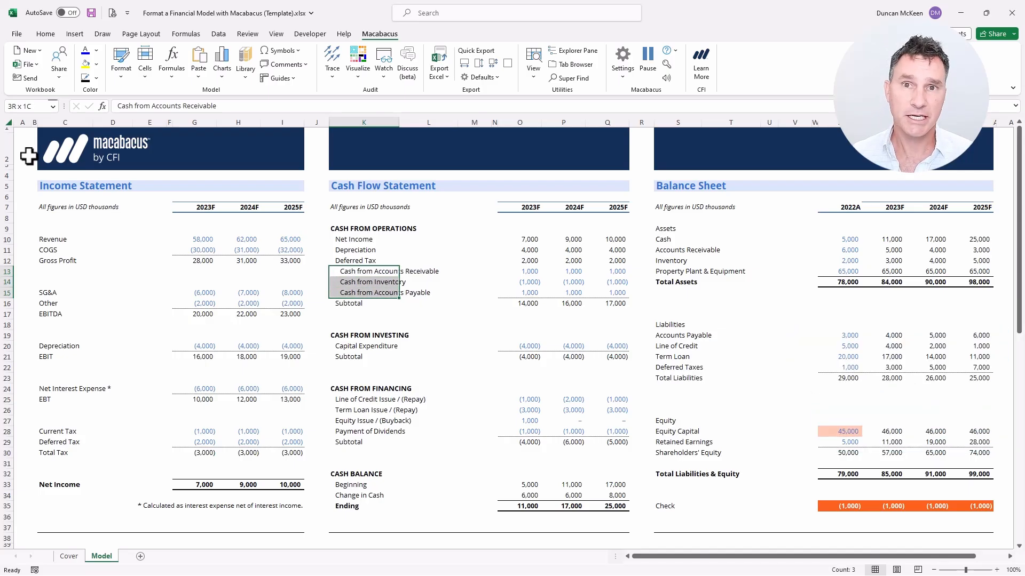
Step: Make the Assets heading in S9 of the Balance Sheet bold and uppercase
key("ctrl+Right")
key("ctrl+Right")
key("ctrl+Right")
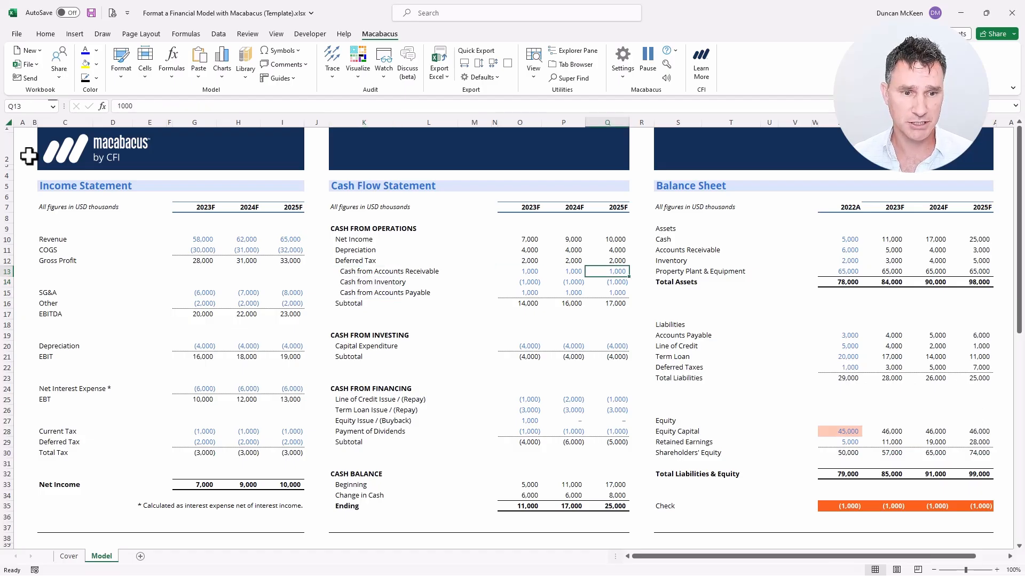
key("ctrl+Up")
key("ctrl+b")
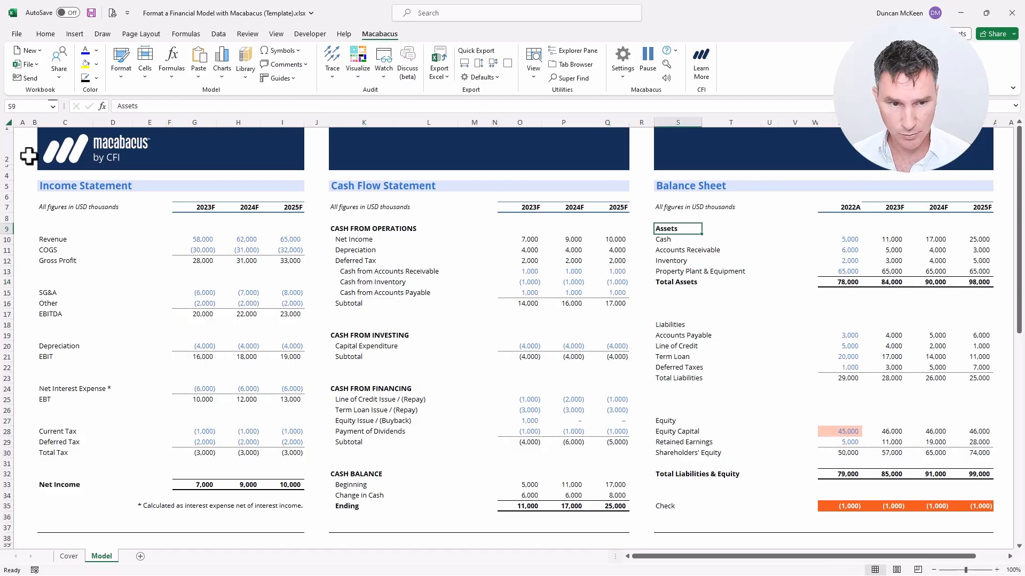
key("ctrl+alt+shift+c")
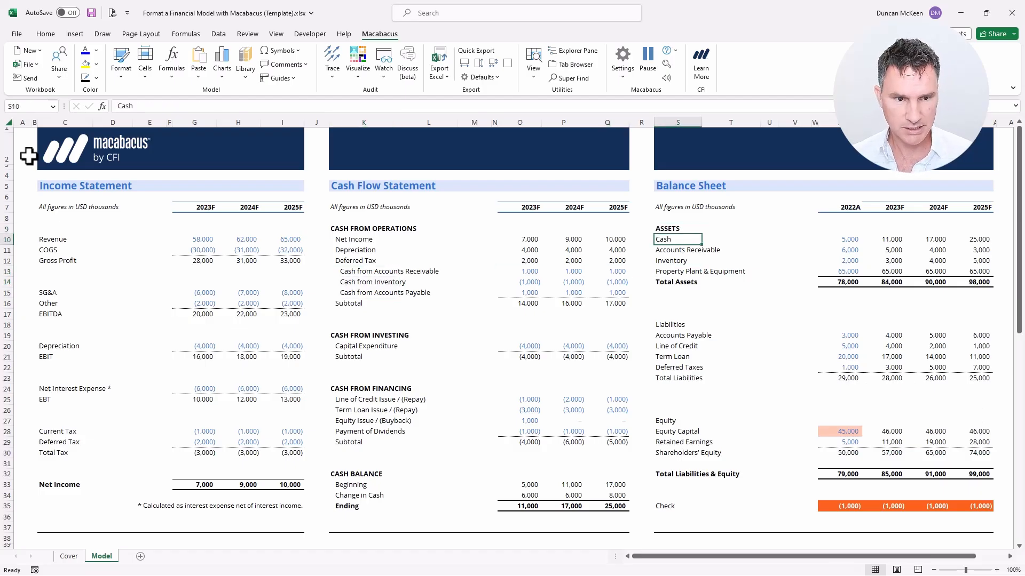
Step: Indent the asset line items from Cash to Total Assets in S10:S14 one level
key("Down")
key("ctrl+shift+Down")
key("ctrl+shift+j")
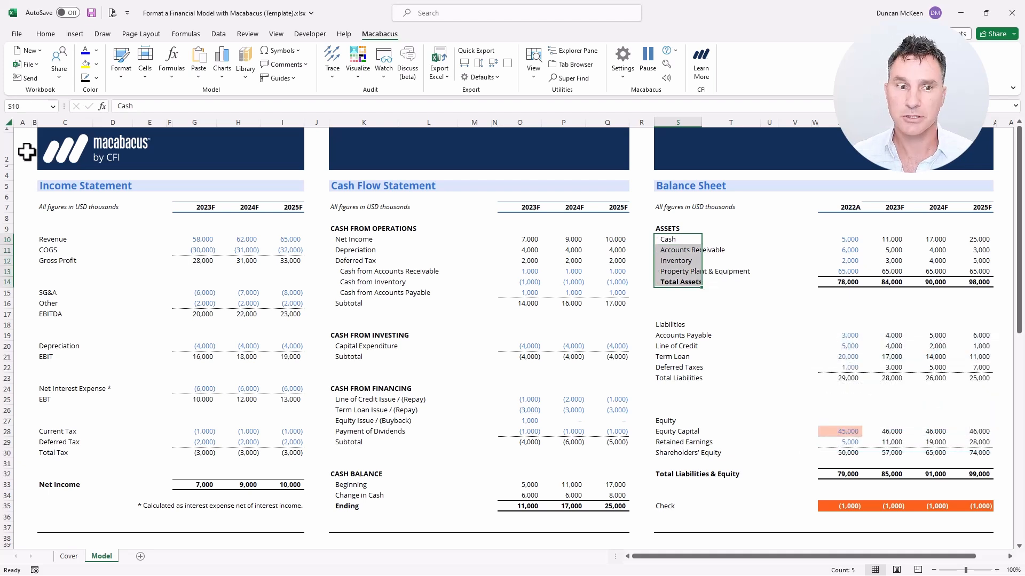
Step: Make the Liabilities heading bold and uppercase, and indent its line items in S19:S23 one level
key("ctrl+Down")
key("ctrl+Down")
key("ctrl+b")
key("ctrl+shift+u")
key("Down")
key("ctrl+shift+Down")
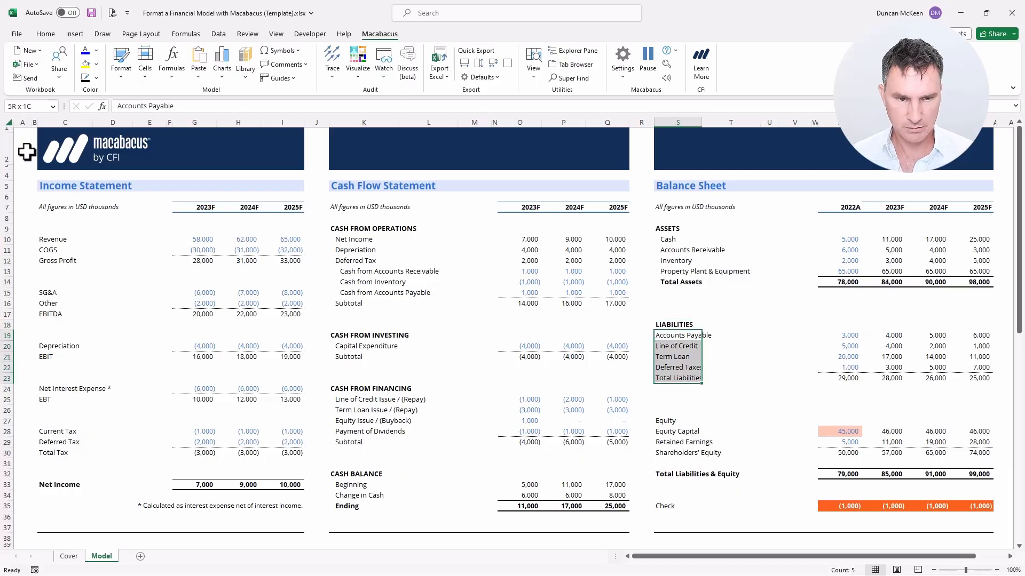
key("ctrl+shift+j")
Step: Make the whole Total Liabilities row bold, including its yearly figures
key("ctrl+Down")
key("ctrl+shift+Right")
key("ctrl+shift+Right")
key("ctrl+b")
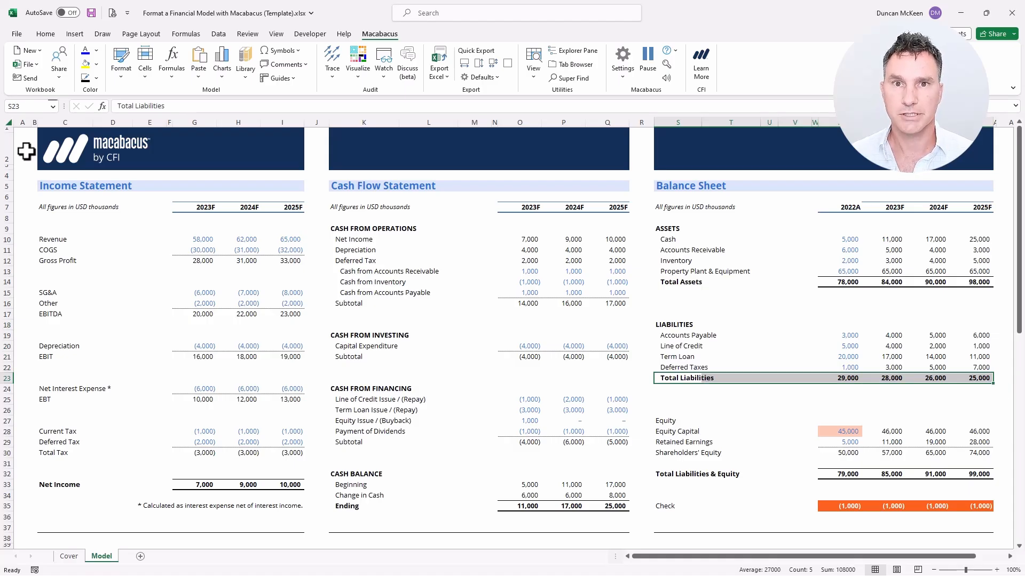
Step: Make the Equity heading in S27 bold and uppercase
key("ctrl+Down")
key("ctrl+b")
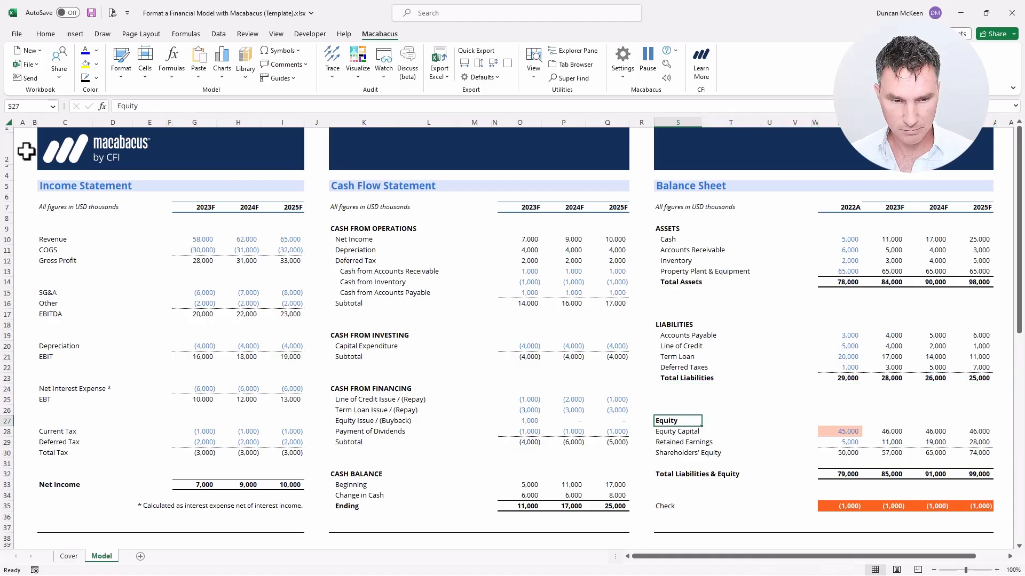
key("ctrl+alt+shift+c")
Step: Indent the Balance Sheet labels from Equity Capital down to Check in S28:S35 one level
key("Down")
key("shift+Down")
key("shift+Down")
key("shift+Down")
key("shift+Down")
key("shift+Down")
key("shift+Down")
key("shift+Down")
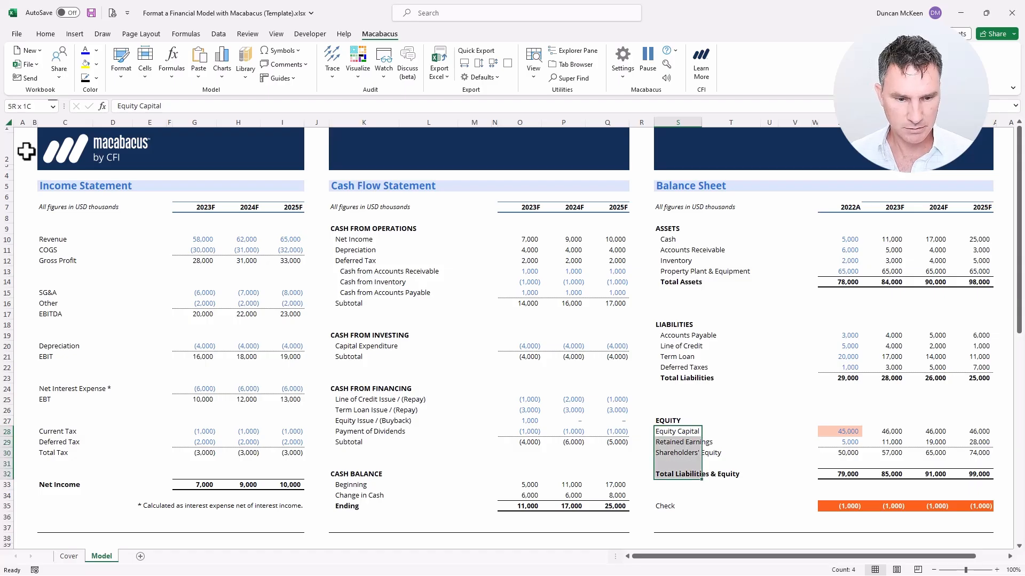
key("ctrl+shift+j")
Step: Make the Shareholders' Equity row bold, including its yearly figures
key("Down")
key("Down")
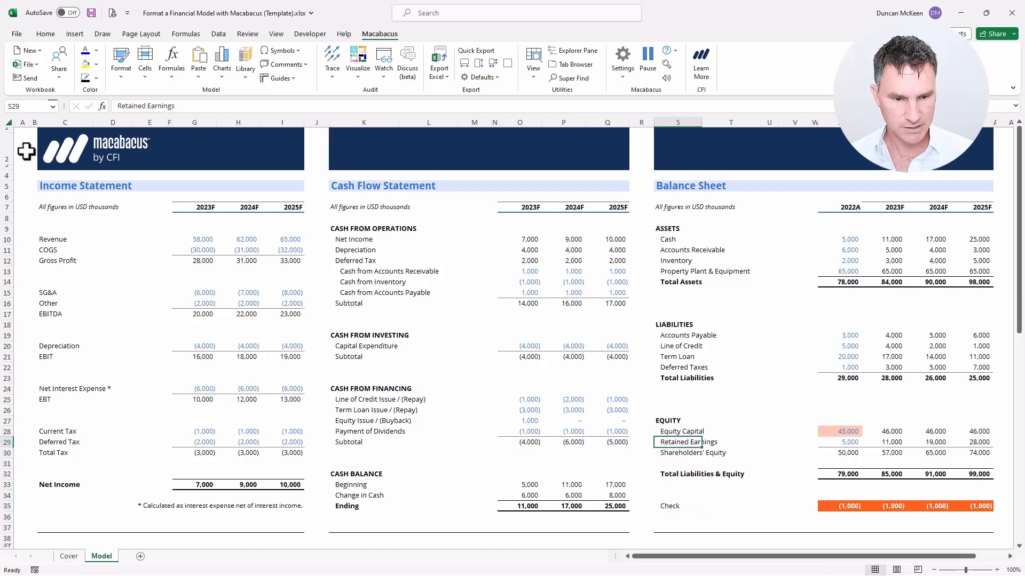
key("ctrl+shift+Right")
key("ctrl+shift+Right")
key("ctrl+b")
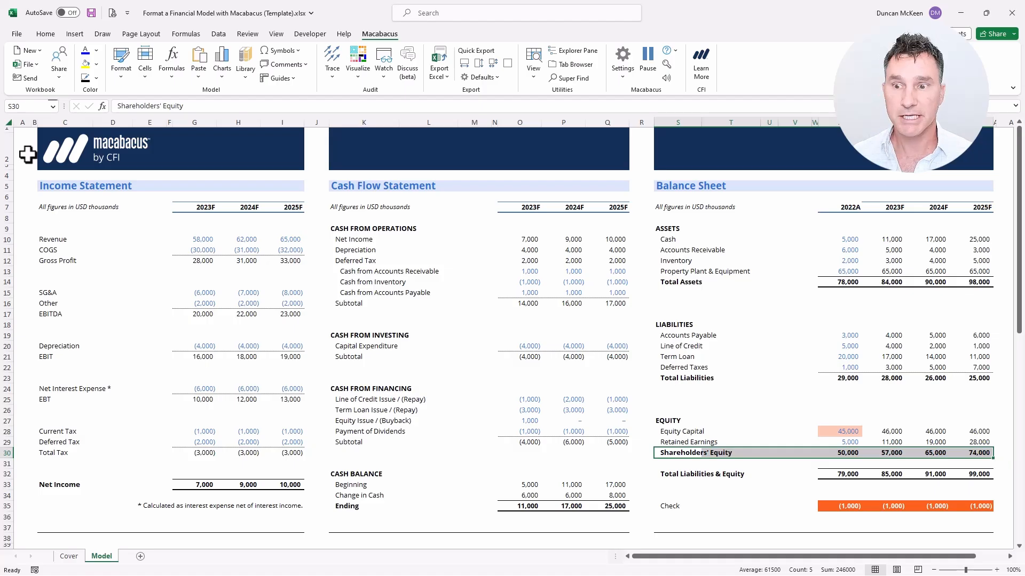
Step: Make the EBT row of the Income Statement bold, label and yearly figures
key("ctrl+Left")
key("ctrl+Left")
key("ctrl+Left")
key("ctrl+Up")
key("ctrl+Up")
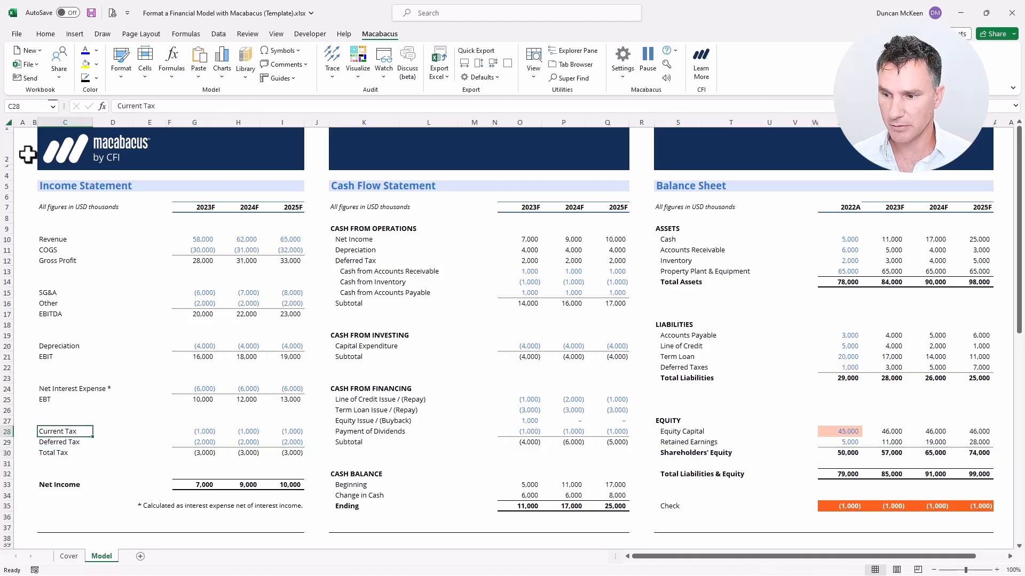
key("ctrl+shift+Right")
key("ctrl+shift+Right")
key("ctrl+b")
Step: Make the EBIT row of the Income Statement bold, label and yearly figures
key("ctrl+Up")
key("ctrl+Up")
key("ctrl+shift+Right")
key("ctrl+shift+Right")
key("ctrl+b")
Step: Make the EBITDA row of the Income Statement bold, label and yearly figures
key("ctrl+Up")
key("ctrl+Up")
key("ctrl+shift+Right")
key("ctrl+shift+Right")
key("ctrl+b")
Step: Make the Gross Profit row of the Income Statement bold, label and yearly figures
key("ctrl+Up")
key("ctrl+Up")
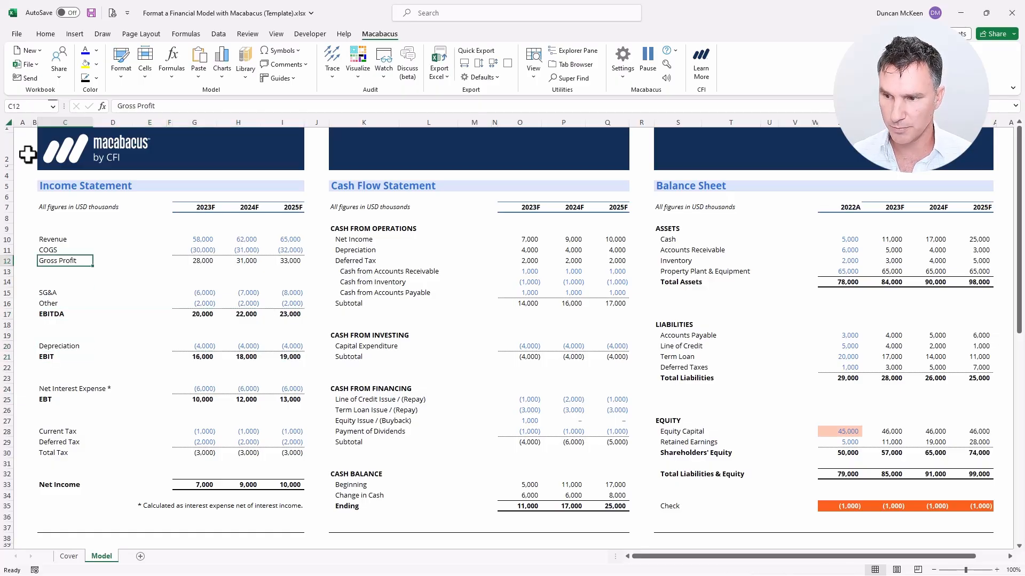
key("ctrl+shift+Right")
key("ctrl+shift+Right")
key("ctrl+b")
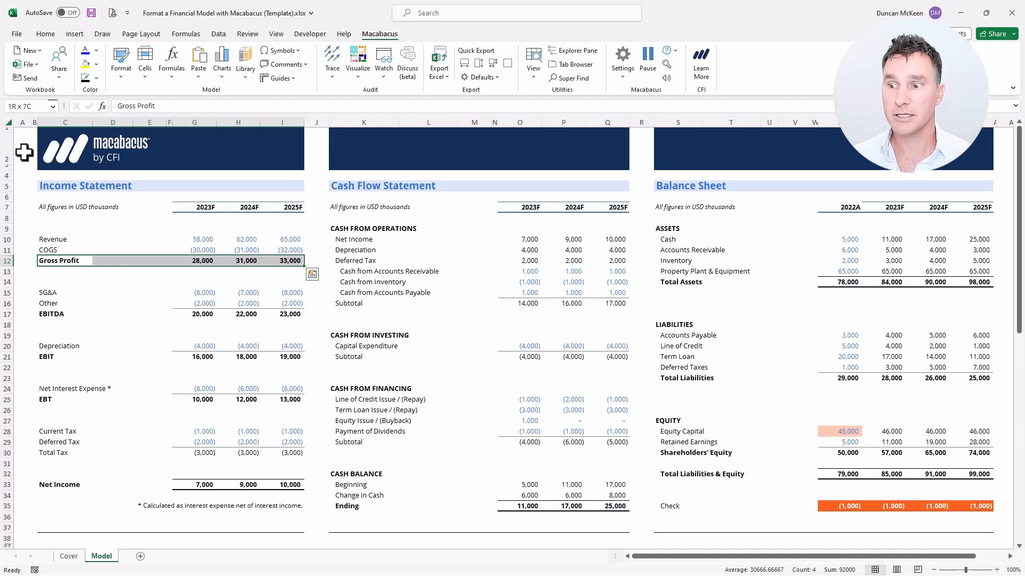
Step: Indent all Income Statement labels from Revenue to Net Income in C10:C33 one level
key("ctrl+Up")
key("shift+Down")
key("shift+Down")
key("shift+Down")
key("shift+Down")
key("shift+Down")
key("shift+Down")
key("shift+Down")
key("shift+Down")
key("shift+Down")
key("shift+Down")
key("shift+Down")
key("shift+Down")
key("shift+Down")
key("shift+Down")
key("shift+Down")
key("shift+Down")
key("shift+Down")
key("shift+Down")
key("shift+Down")
key("shift+Down")
key("shift+Down")
key("shift+Down")
key("shift+Down")
key("alt+h")
key("6")
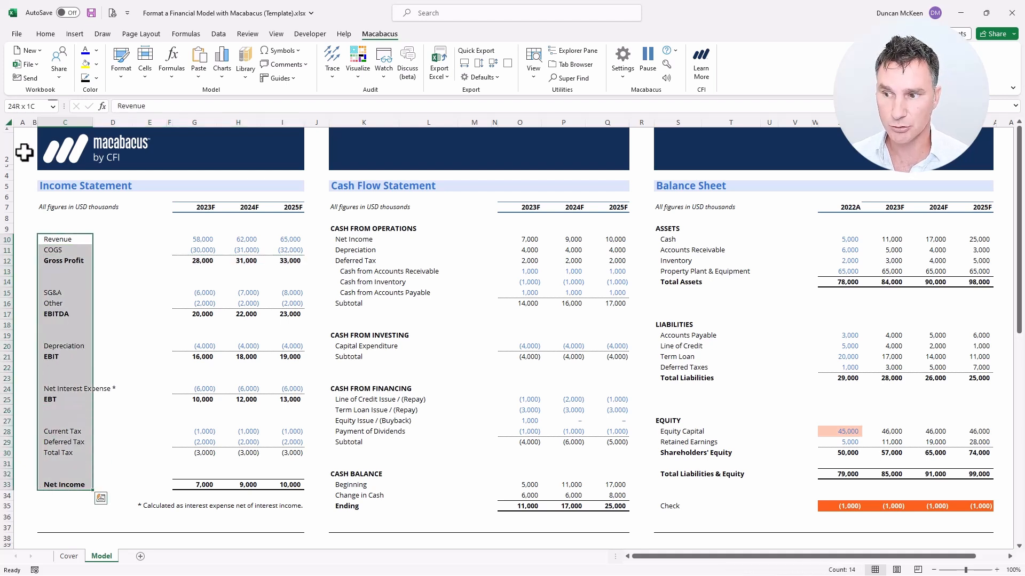